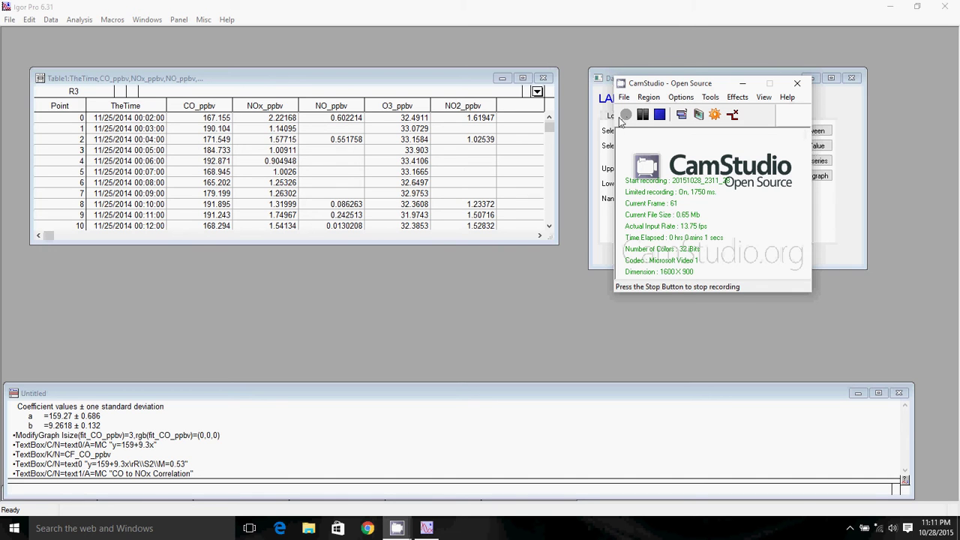
Step: Set up a displayed histogram of CO_ppbv with bins auto-set by 3.49*Sdev*N^-1/3
left_click(742, 85)
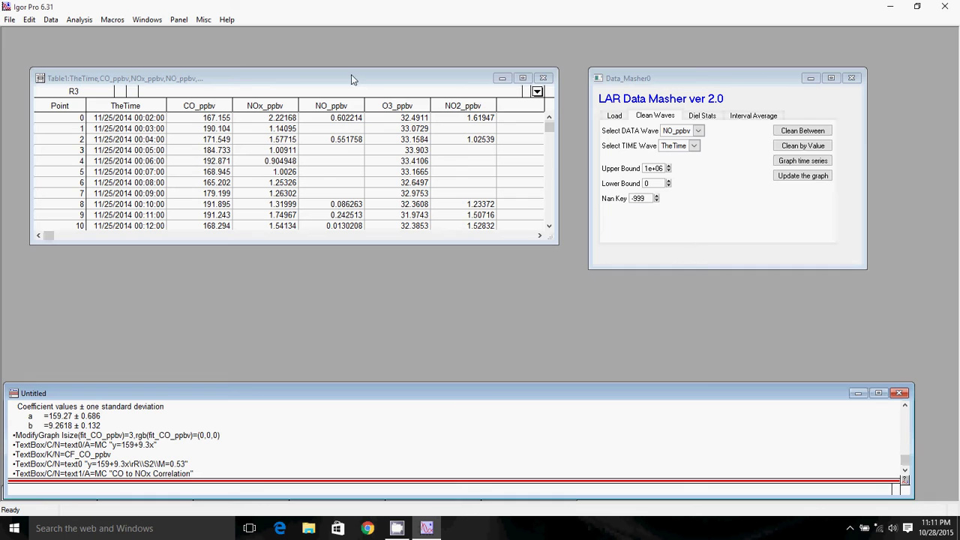
left_click(78, 20)
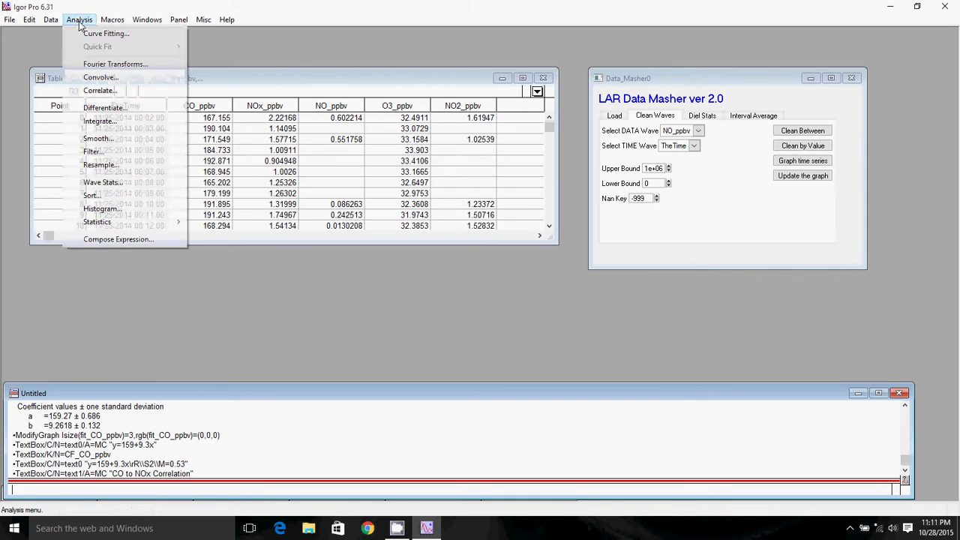
left_click(95, 211)
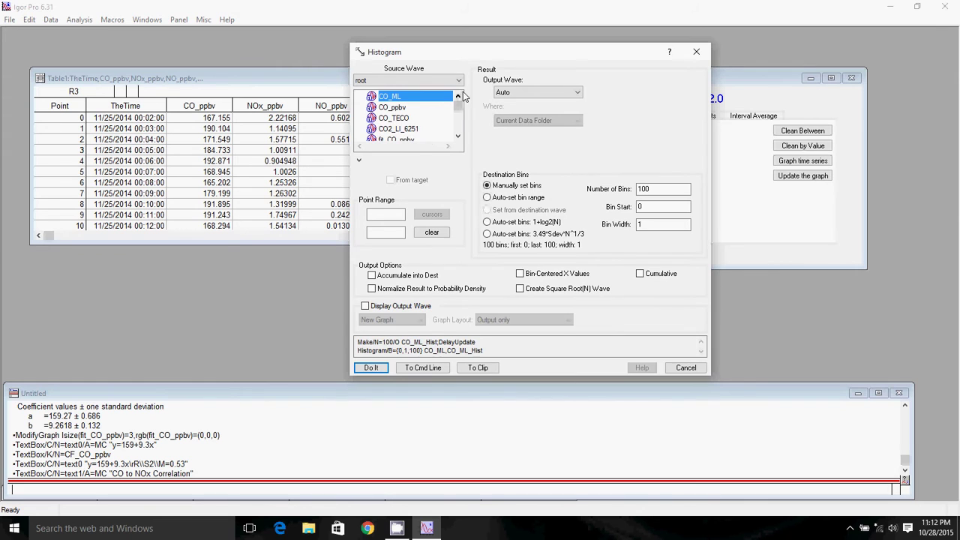
left_click(397, 109)
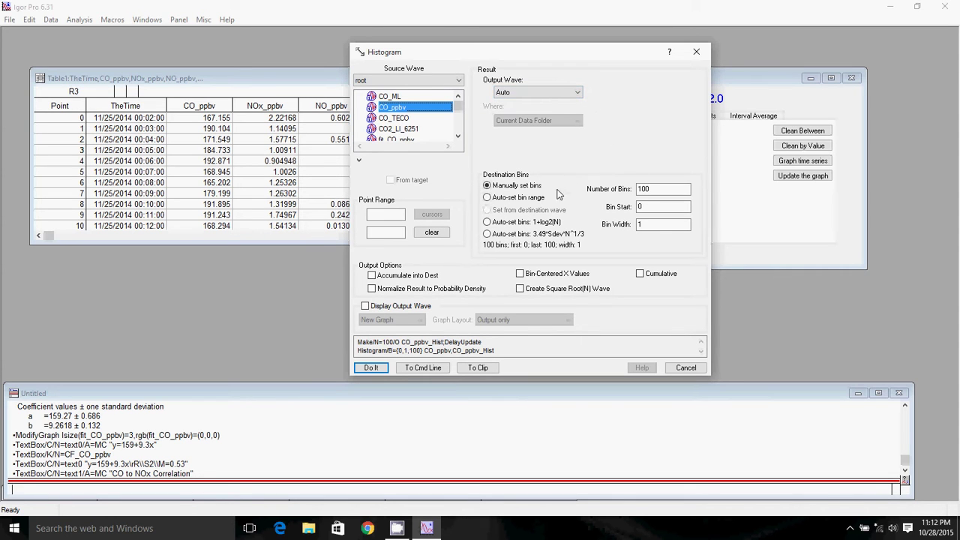
left_click(365, 306)
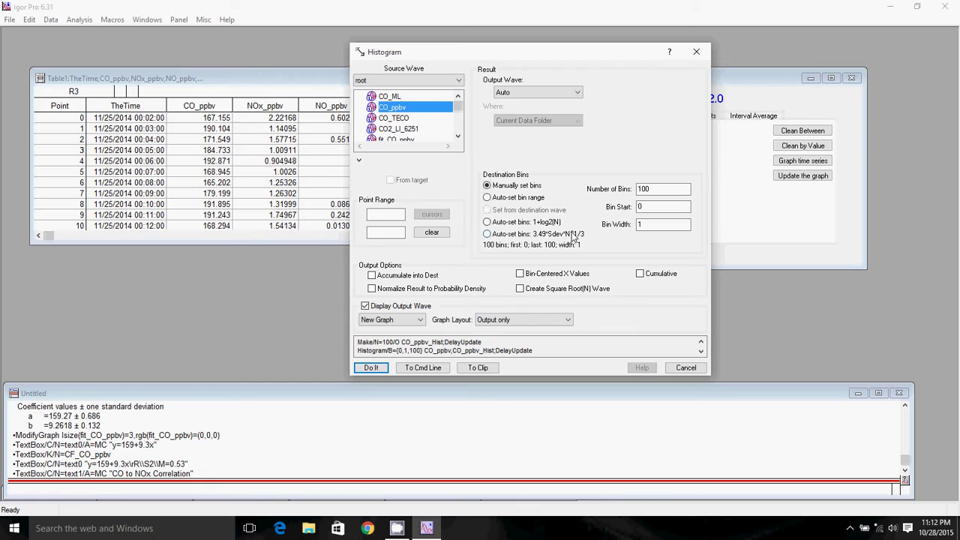
left_click(488, 234)
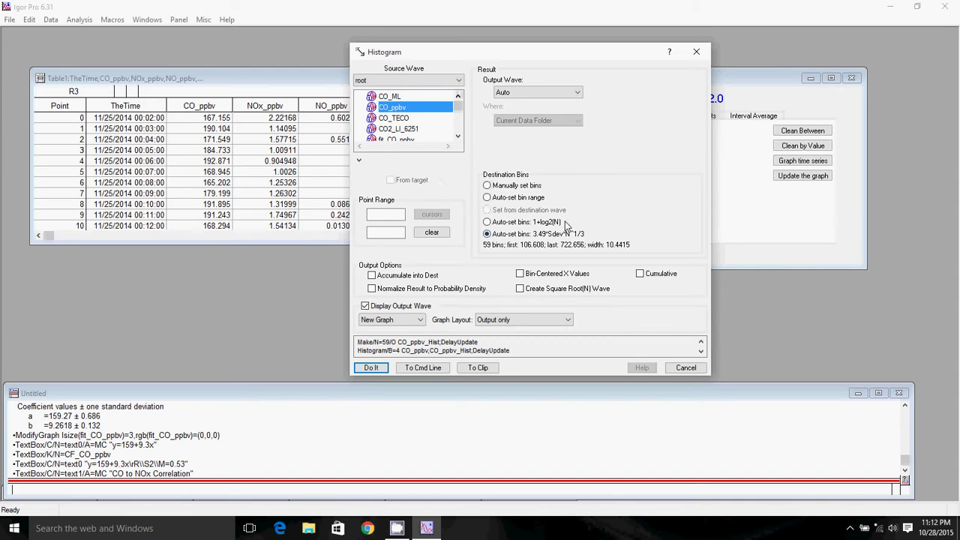
Step: Compute the 59-bin CO_ppbv histogram, then move and enlarge the new graph window
left_click(378, 367)
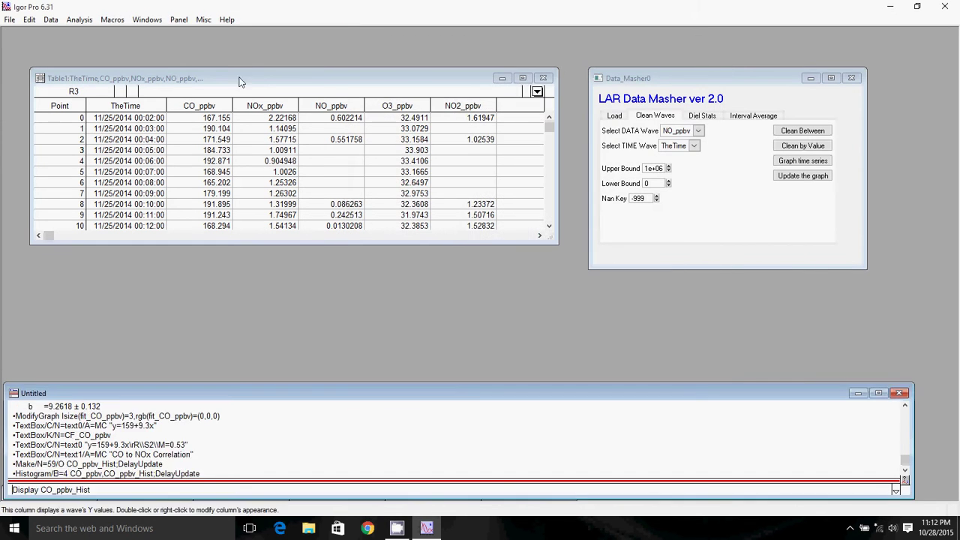
left_click_drag(206, 43, 349, 76)
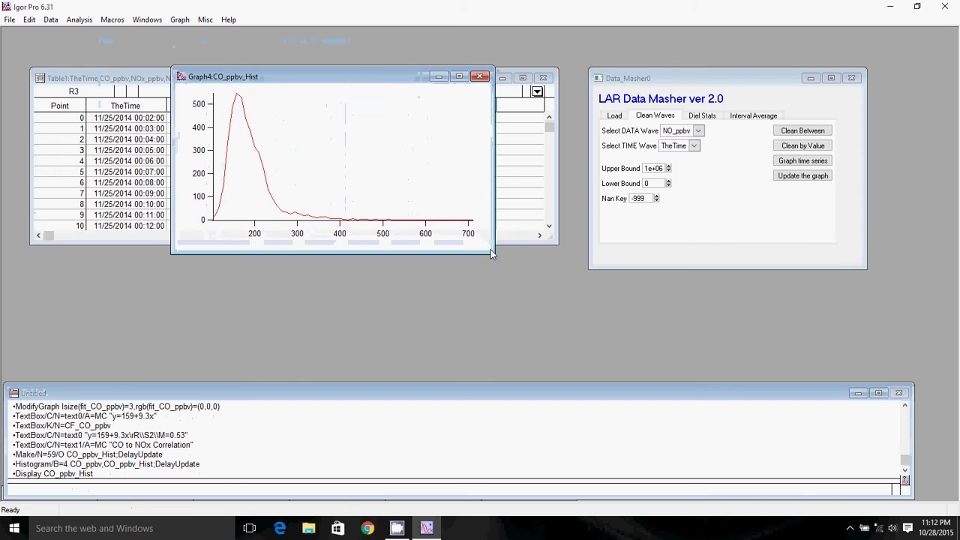
left_click_drag(491, 254, 731, 450)
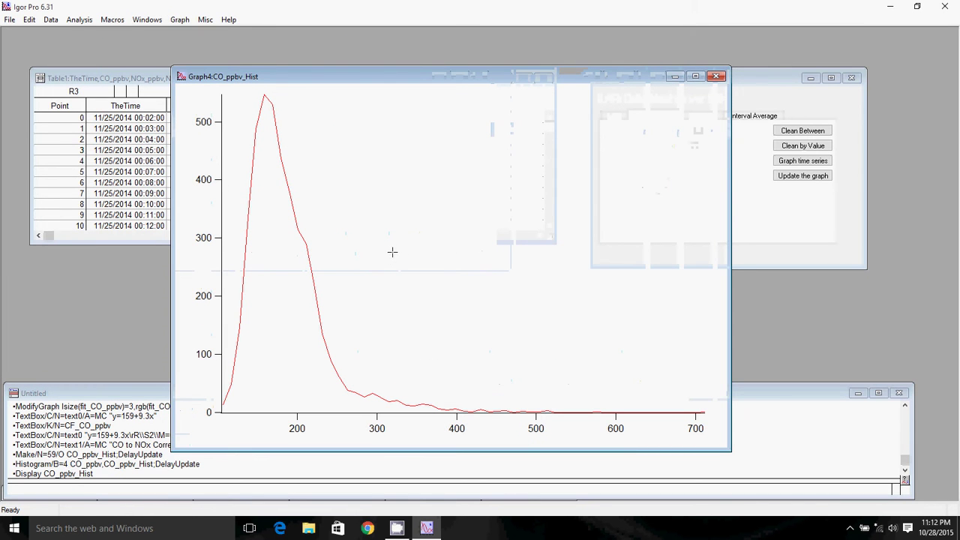
Step: Label the left axis "# of occurences"
right_click(406, 191)
left_click(465, 309)
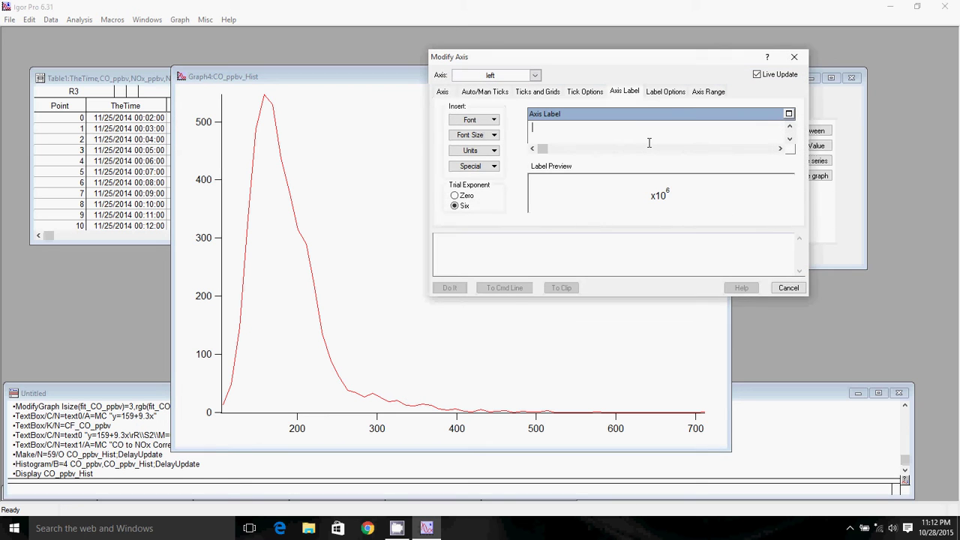
type("# ")
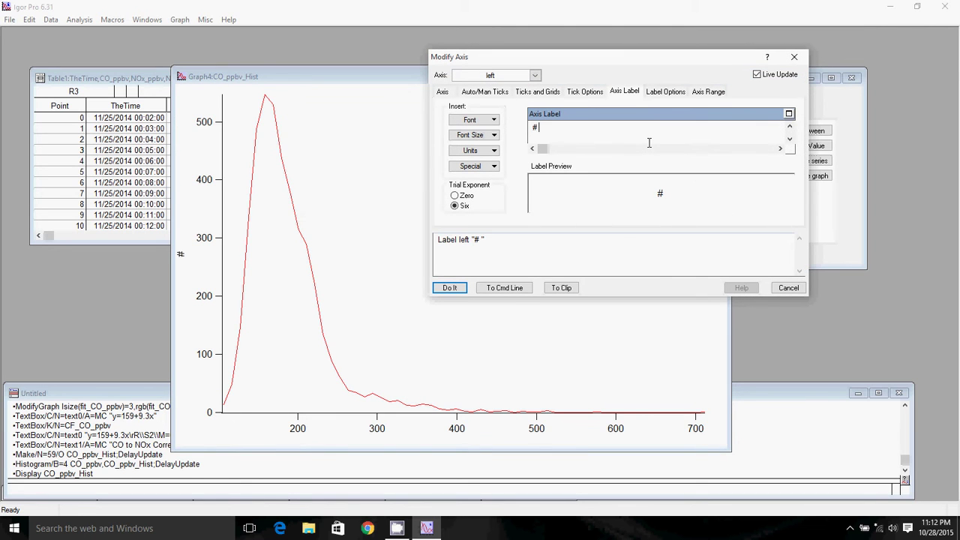
type("of occurences")
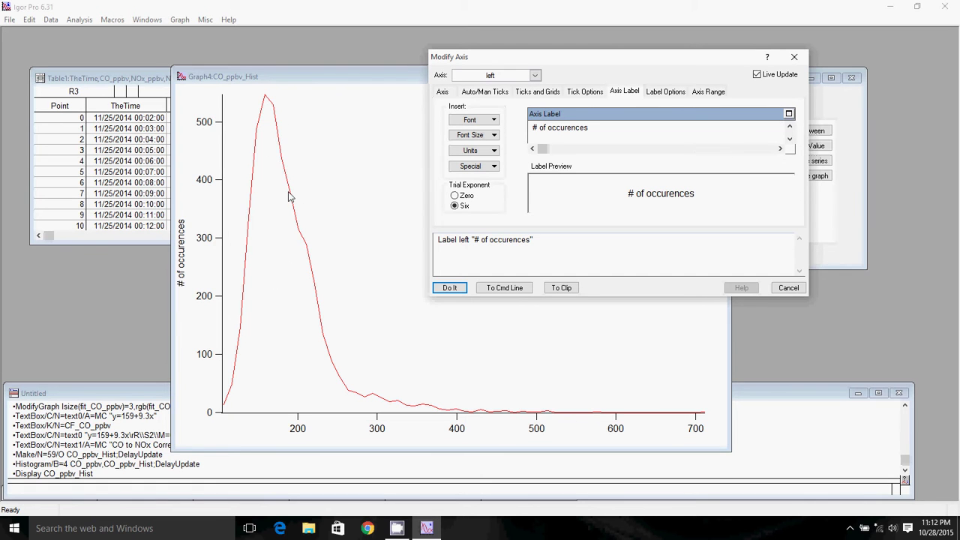
Step: Label the bottom axis "CO (ppbv)"
left_click(516, 75)
left_click(515, 88)
left_click(576, 134)
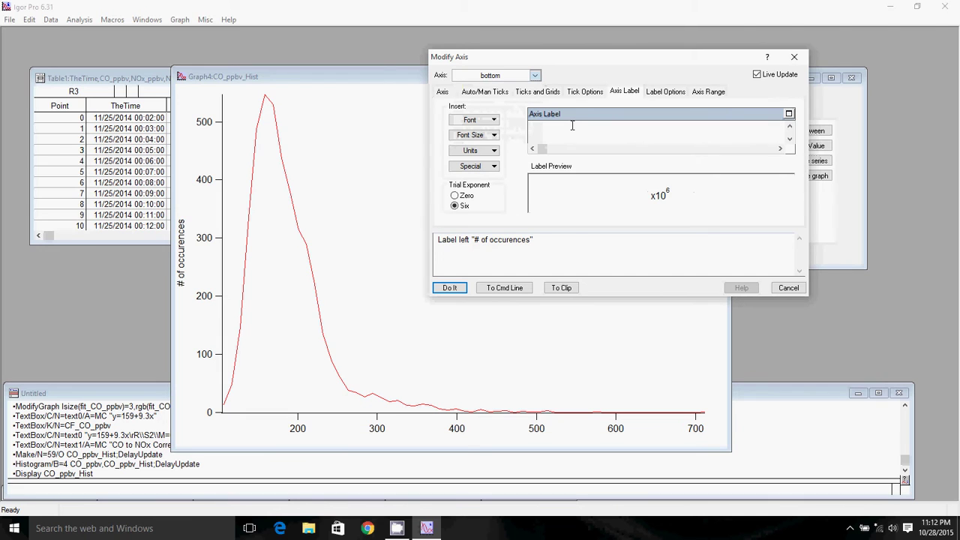
type("Co")
key("BackSpace")
key("BackSpace")
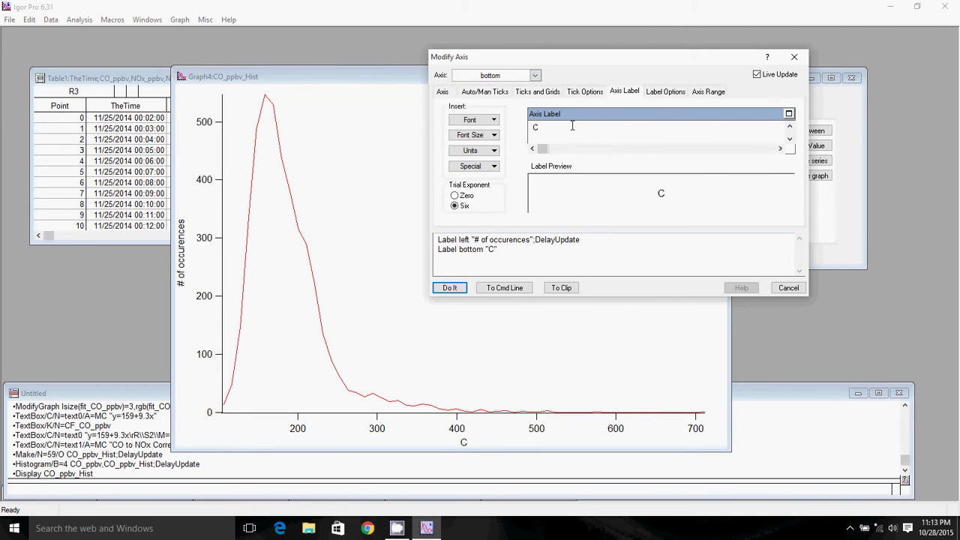
type("O (pb")
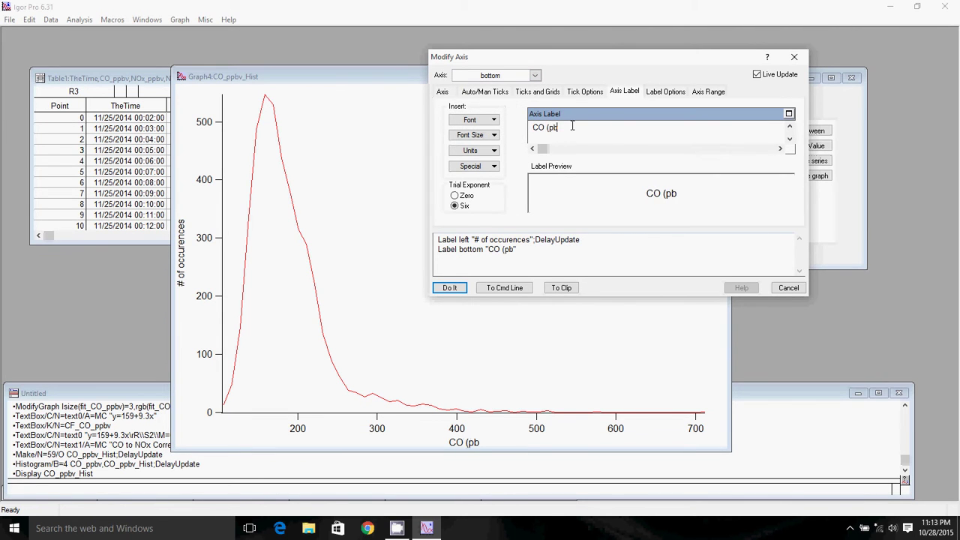
type("v)")
key("BackSpace")
key("BackSpace")
type("b")
key("BackSpace")
key("BackSpace")
type("pbv)")
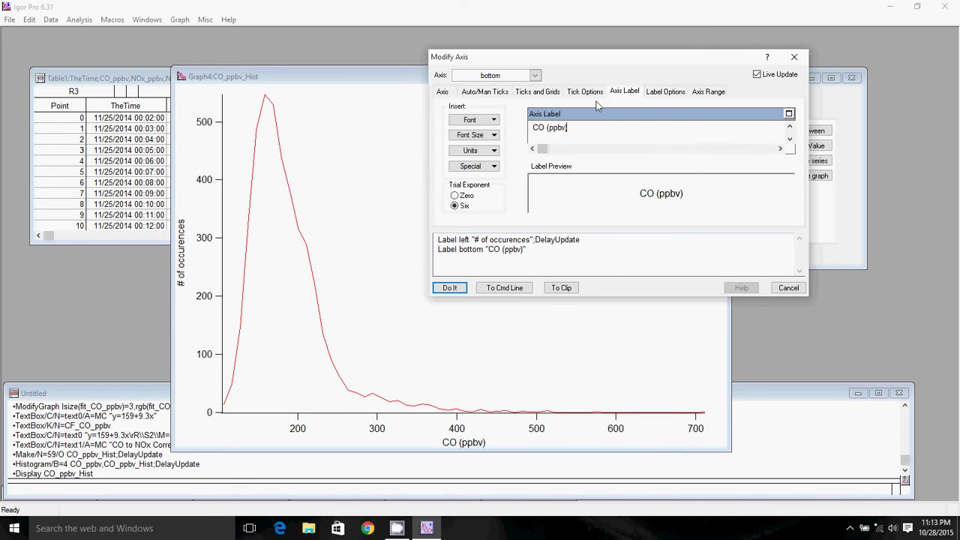
Step: Set the bottom axis to a manual range of 100 to 750
left_click(714, 92)
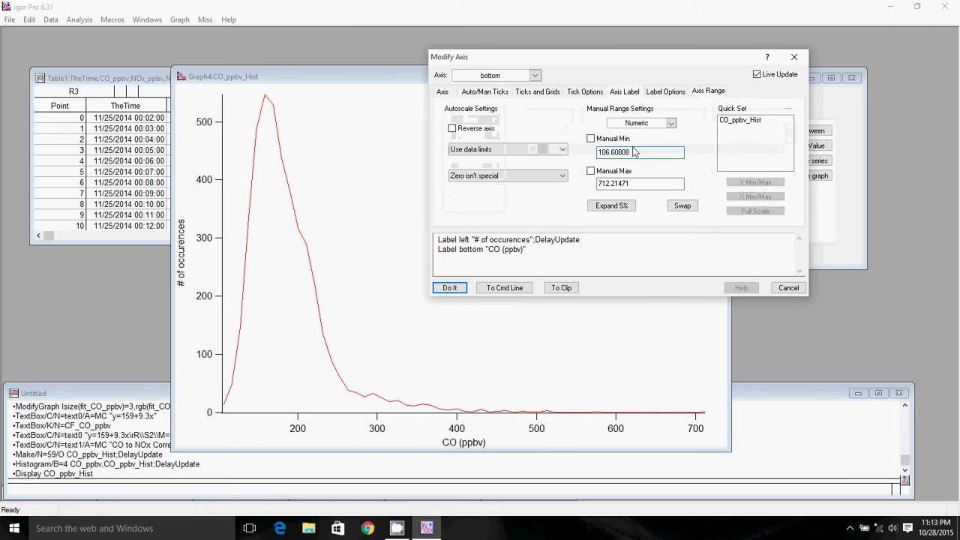
double_click(620, 152)
type("100")
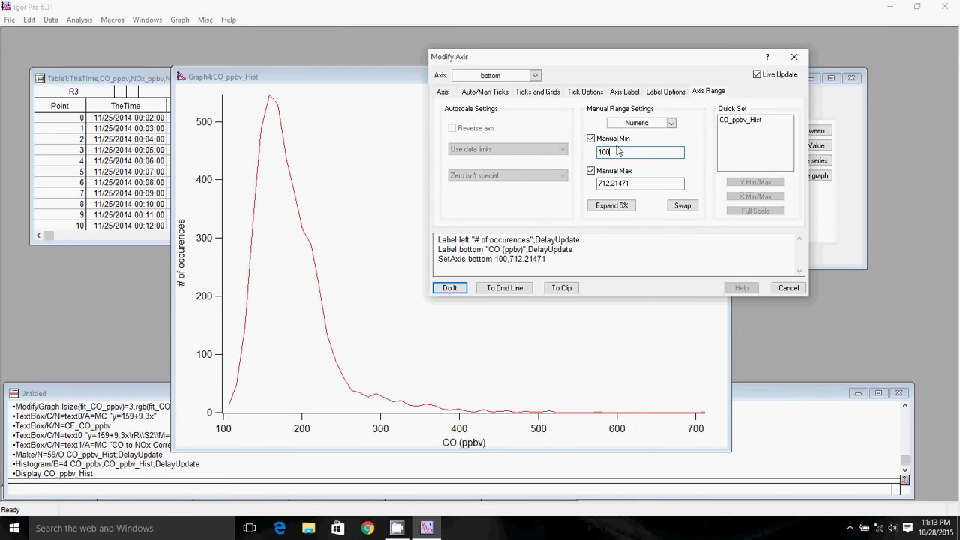
double_click(638, 183)
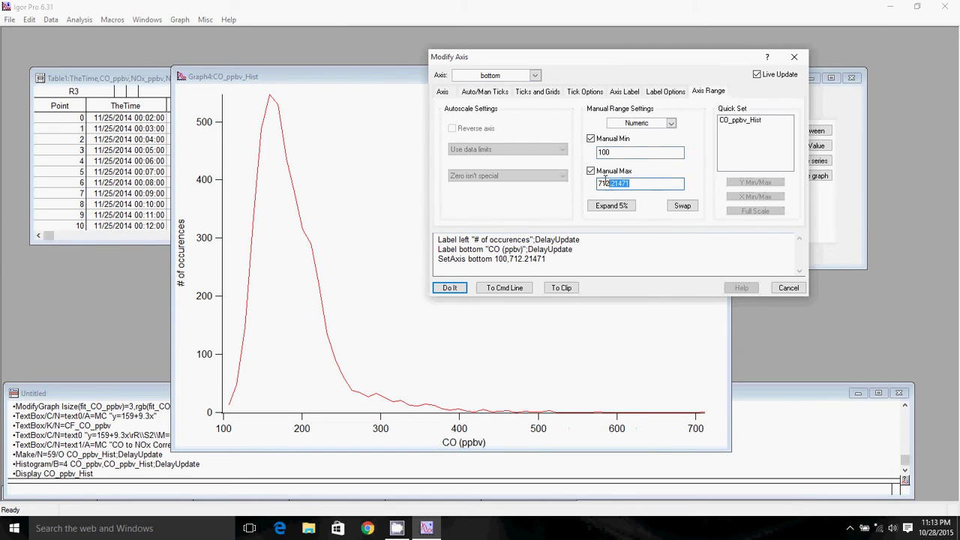
type("800")
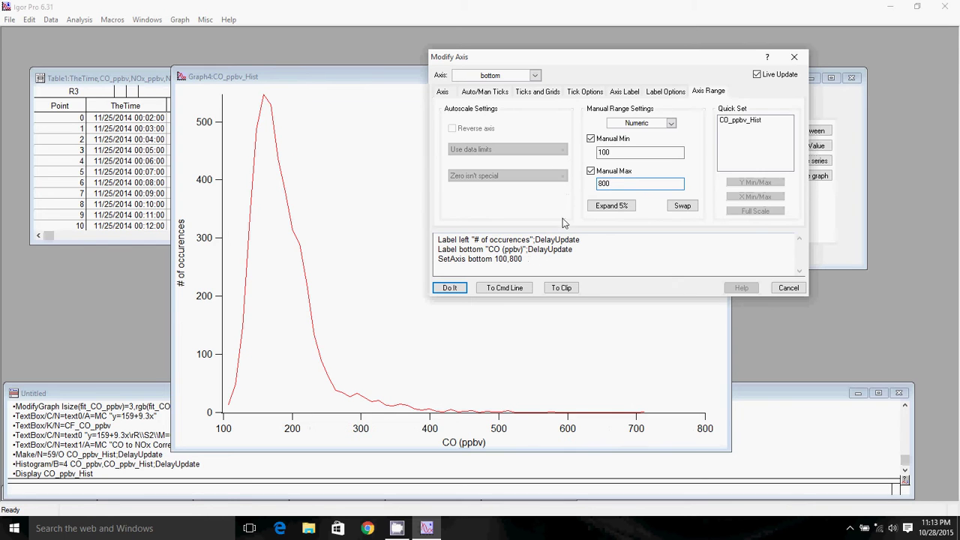
left_click_drag(612, 184, 572, 188)
type("750")
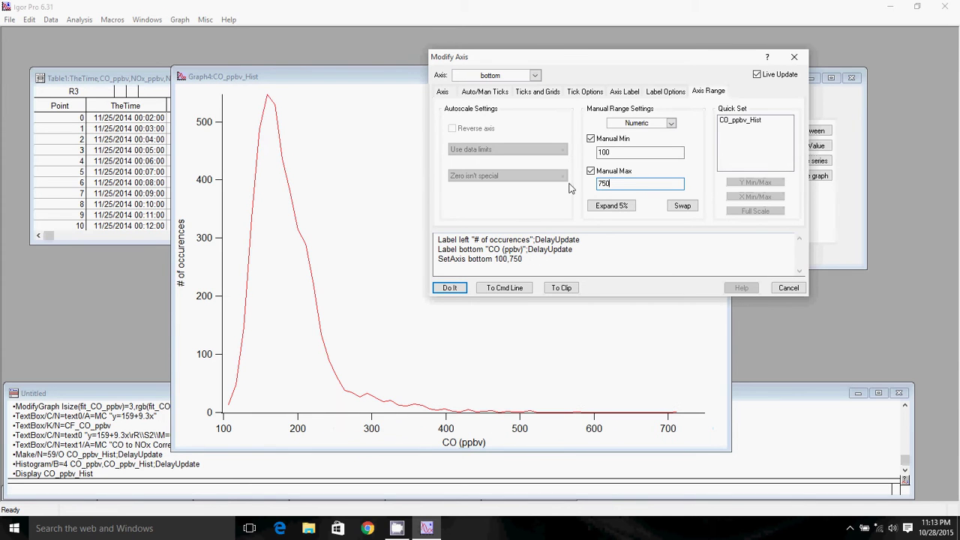
Step: Set the left axis maximum to 600 and apply the axis changes
left_click(525, 78)
left_click(471, 94)
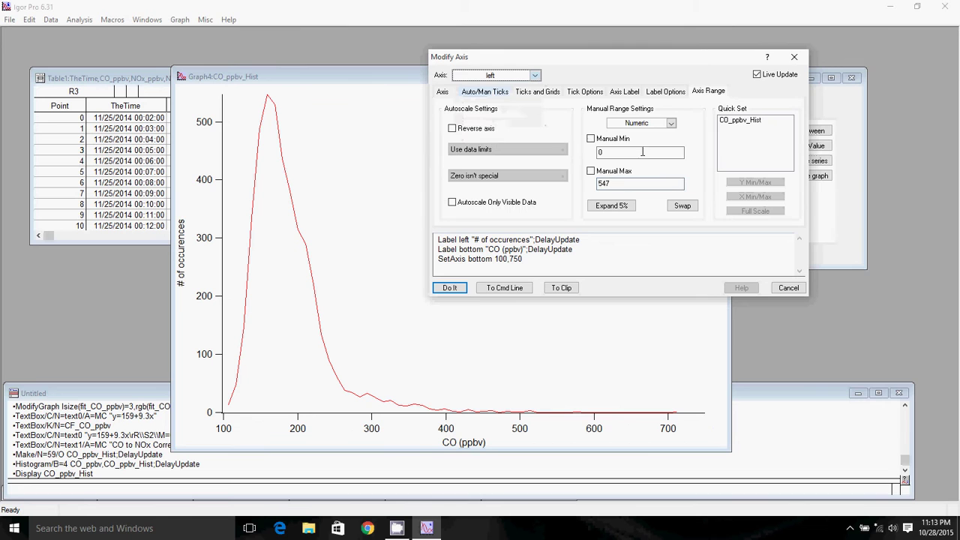
double_click(632, 184)
type("600")
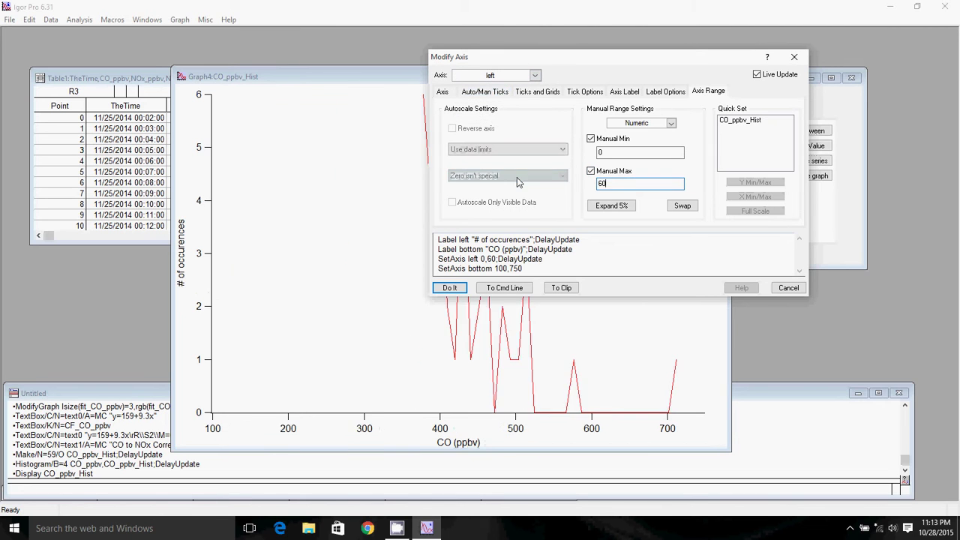
left_click(450, 288)
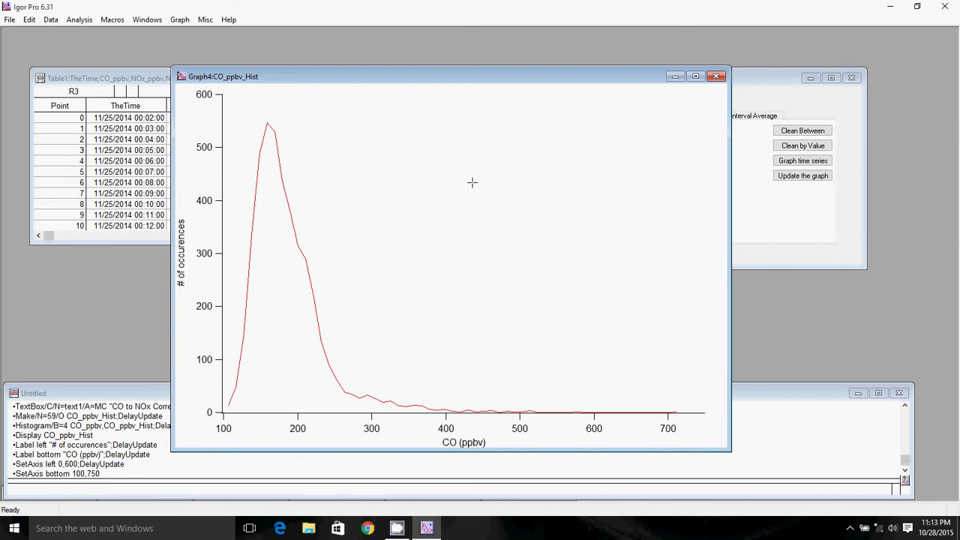
Step: Switch the CO_ppbv_Hist trace to bars with solid fill and black outlines
double_click(472, 183)
left_click(361, 134)
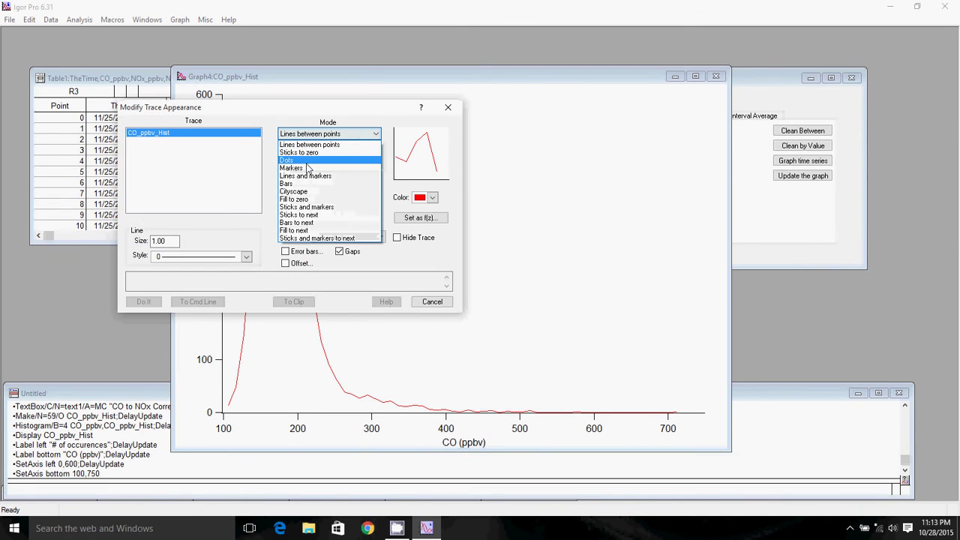
left_click(294, 184)
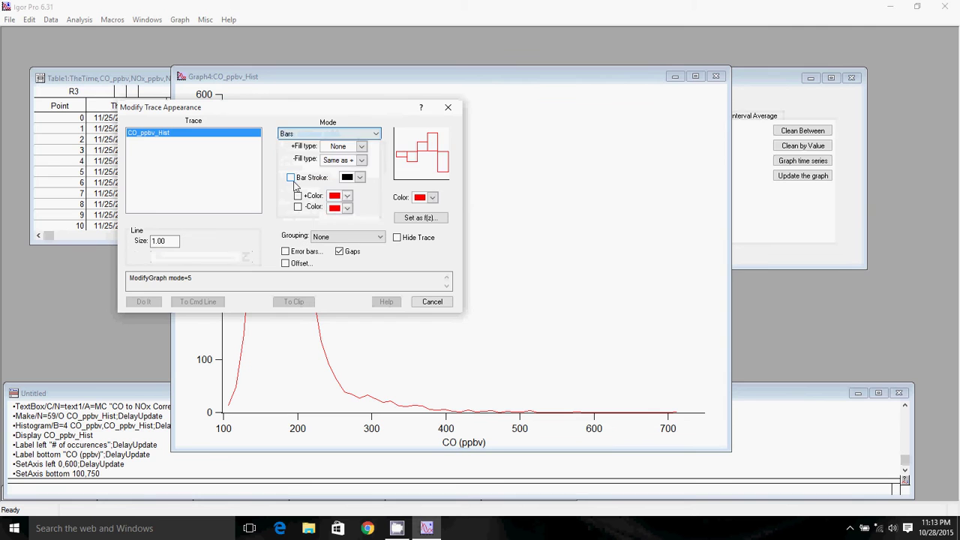
left_click(361, 147)
left_click(350, 188)
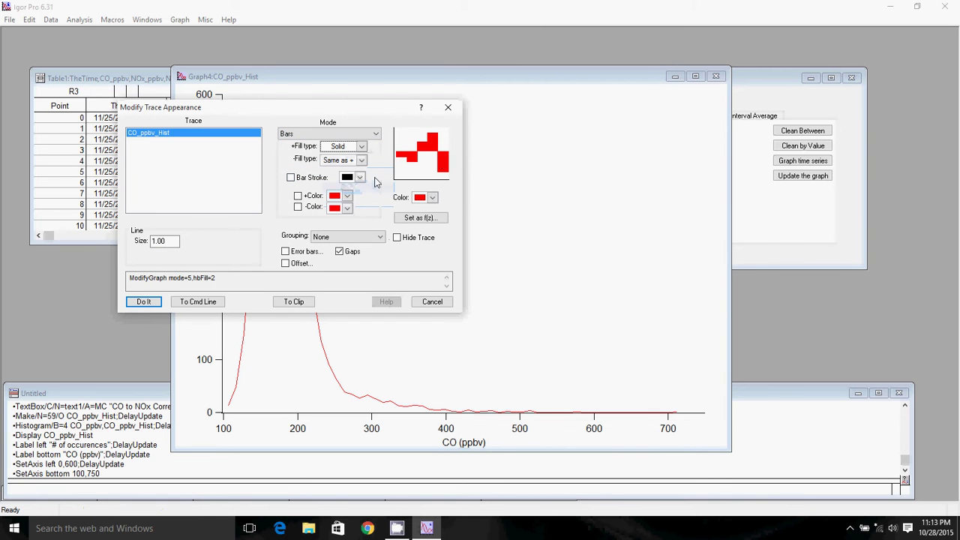
left_click(290, 178)
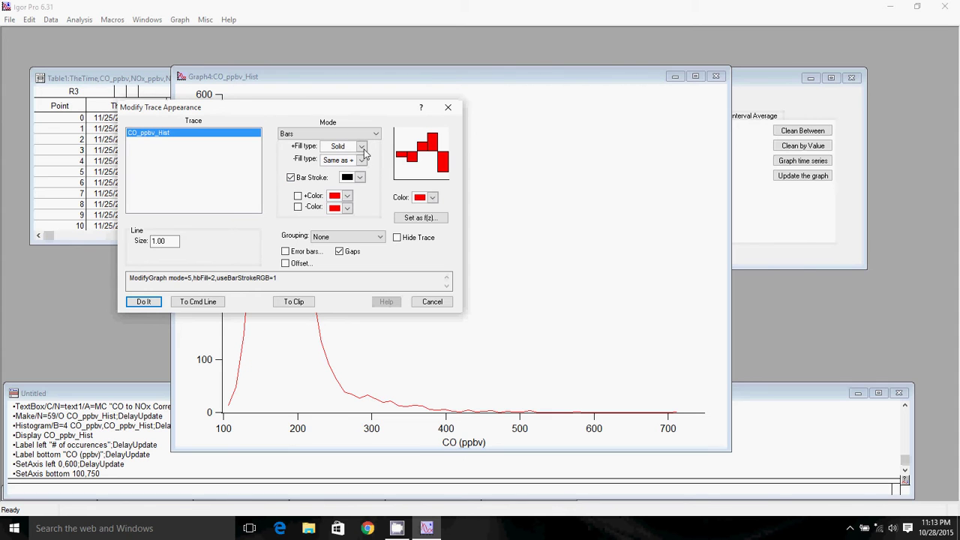
Step: Try a 50% bar fill, revert to solid fill, and apply the bar style
left_click(361, 146)
left_click(348, 215)
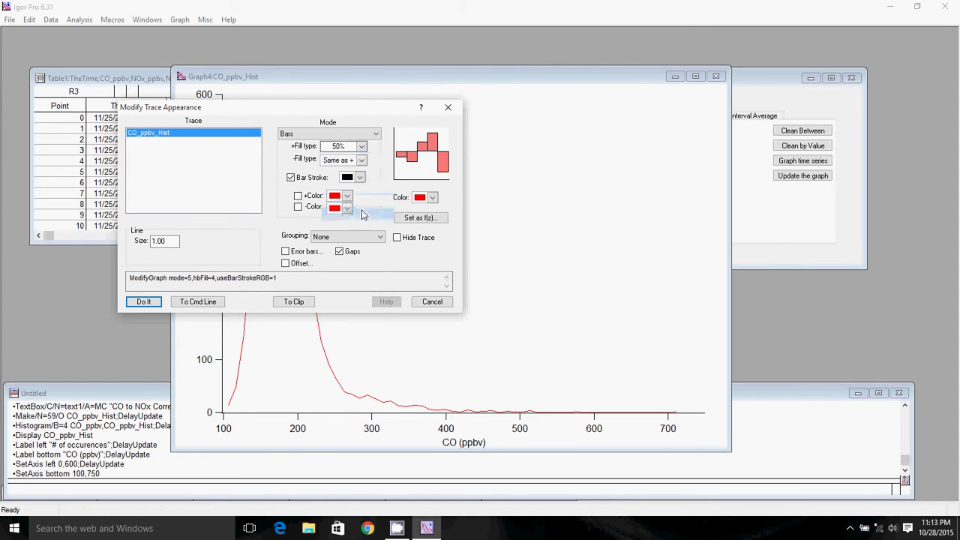
left_click(362, 150)
left_click(349, 188)
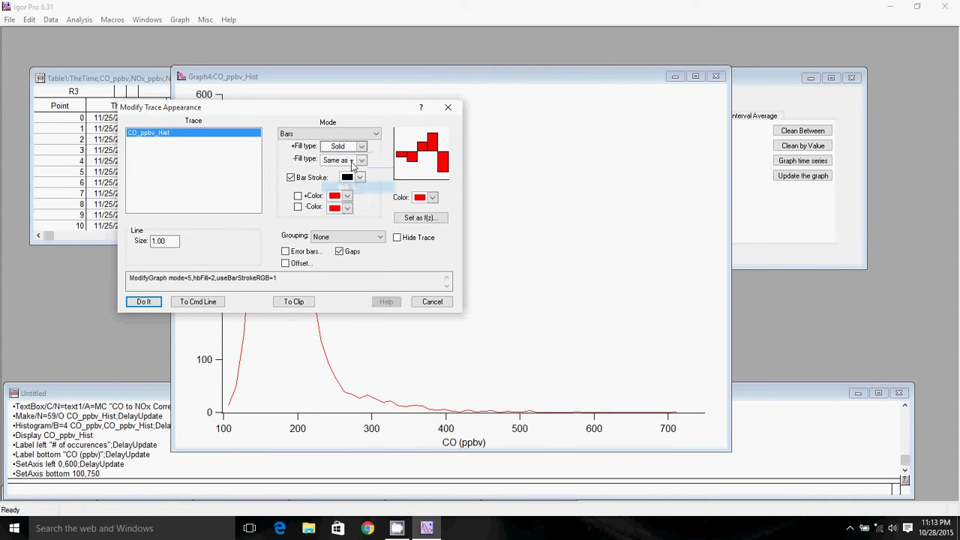
left_click(356, 147)
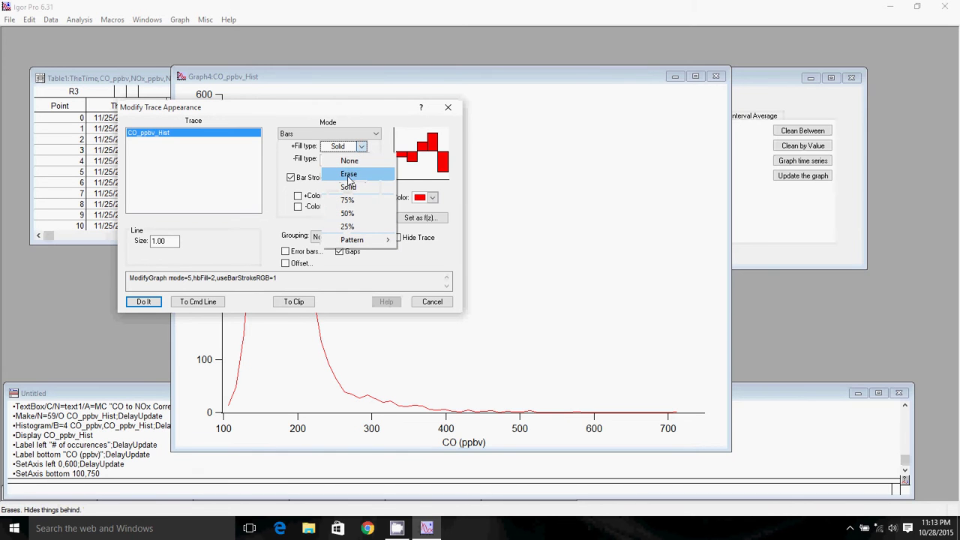
left_click(355, 186)
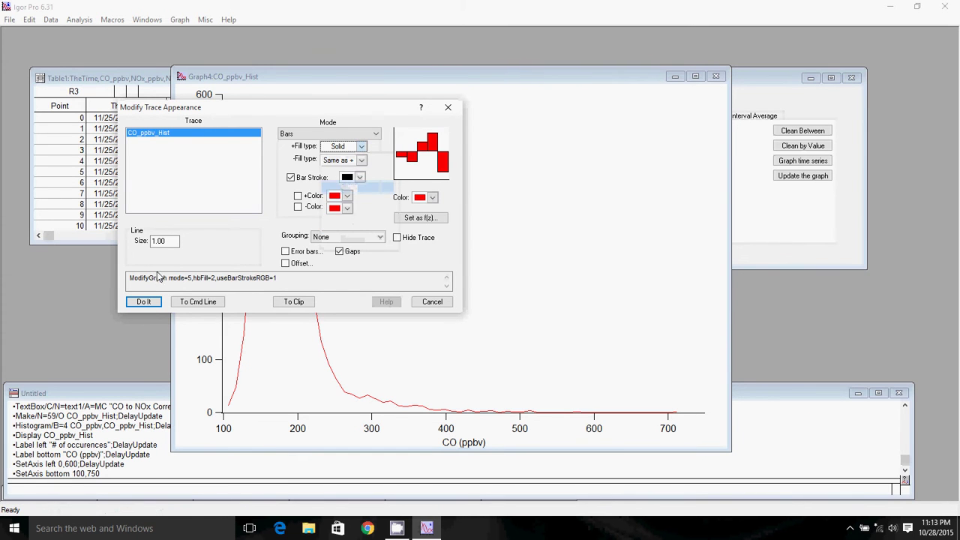
left_click(144, 301)
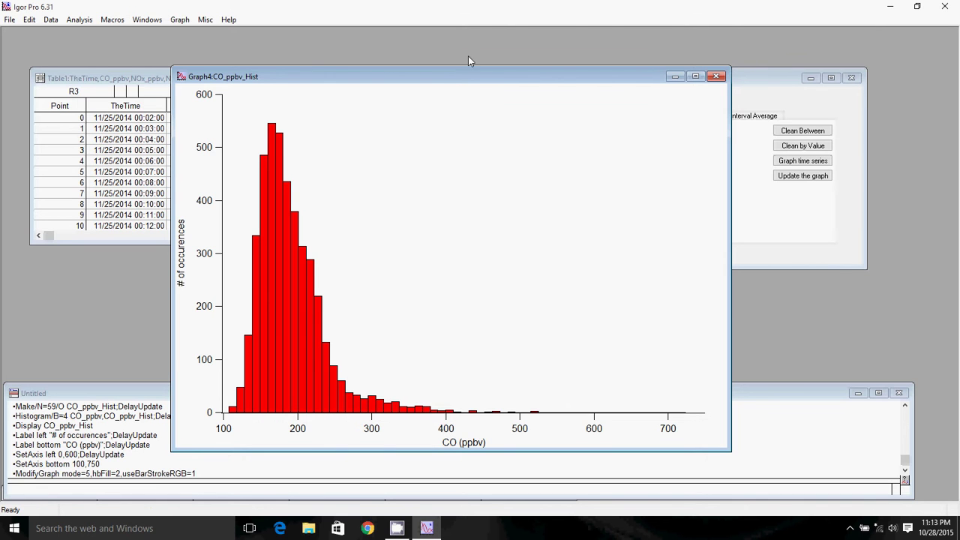
Step: Fit a gauss function to CO_ppbv_Hist, giving x0=171.72 and width=45.983, and accept the results
left_click(87, 20)
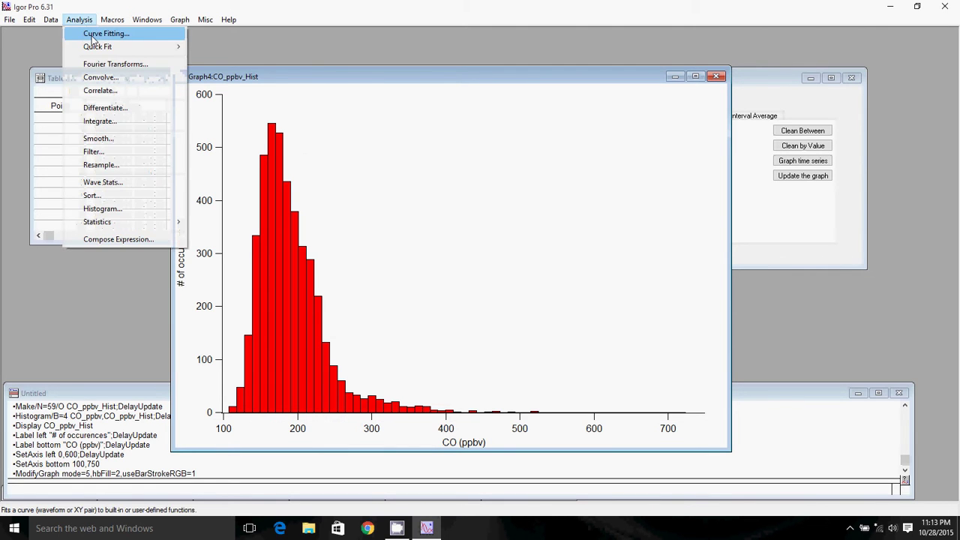
left_click(96, 36)
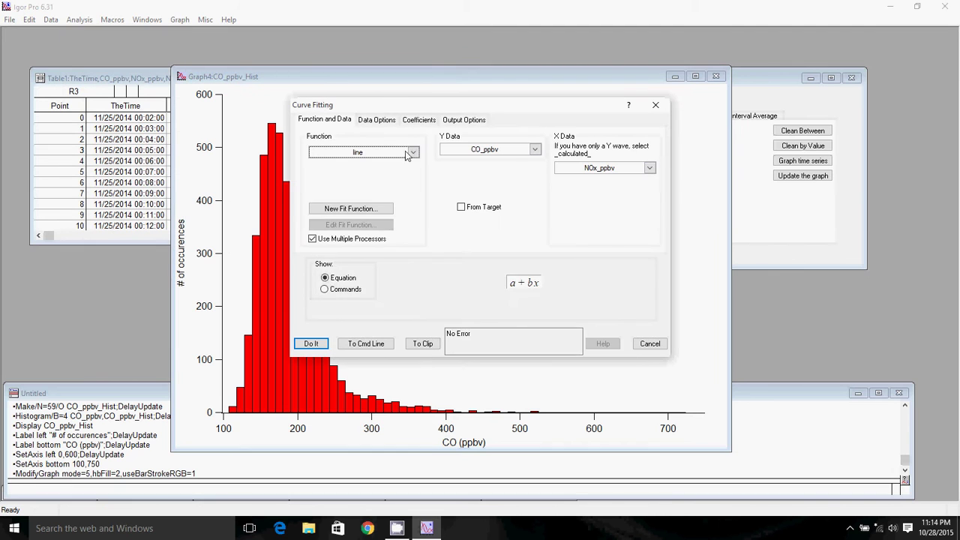
left_click(364, 153)
left_click(335, 190)
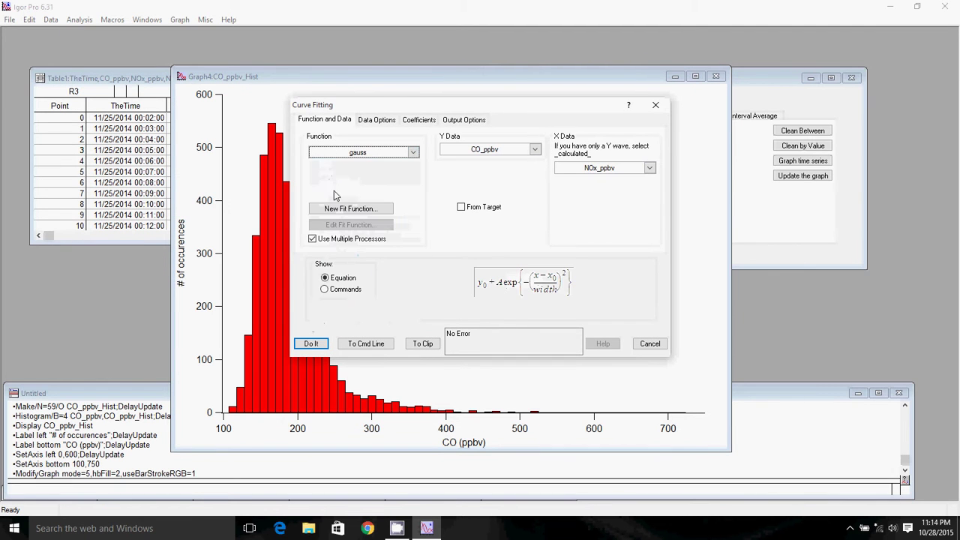
left_click(532, 149)
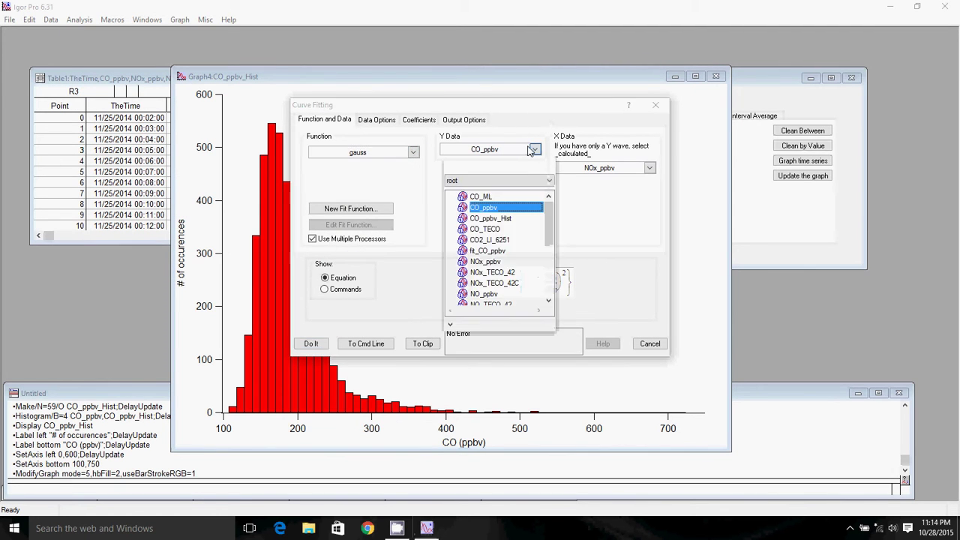
left_click(502, 218)
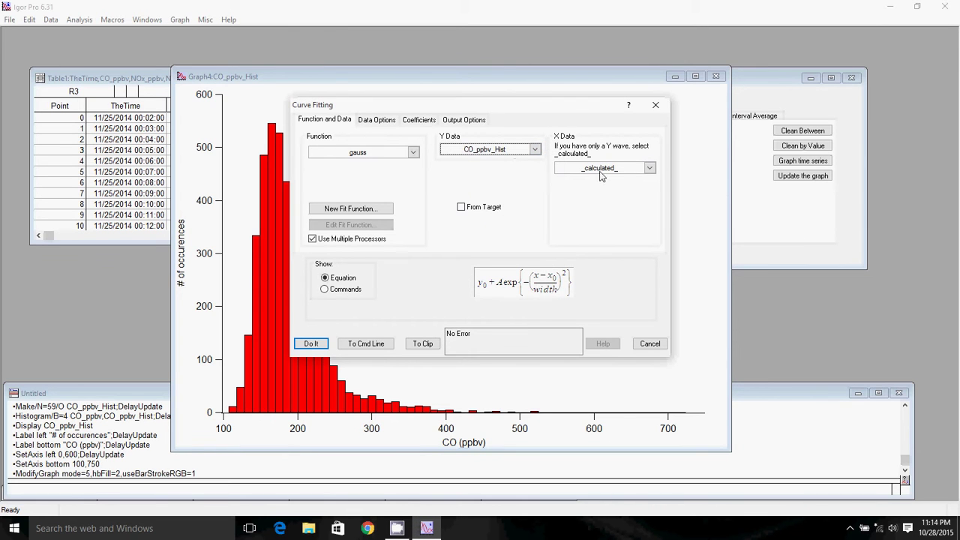
left_click(312, 345)
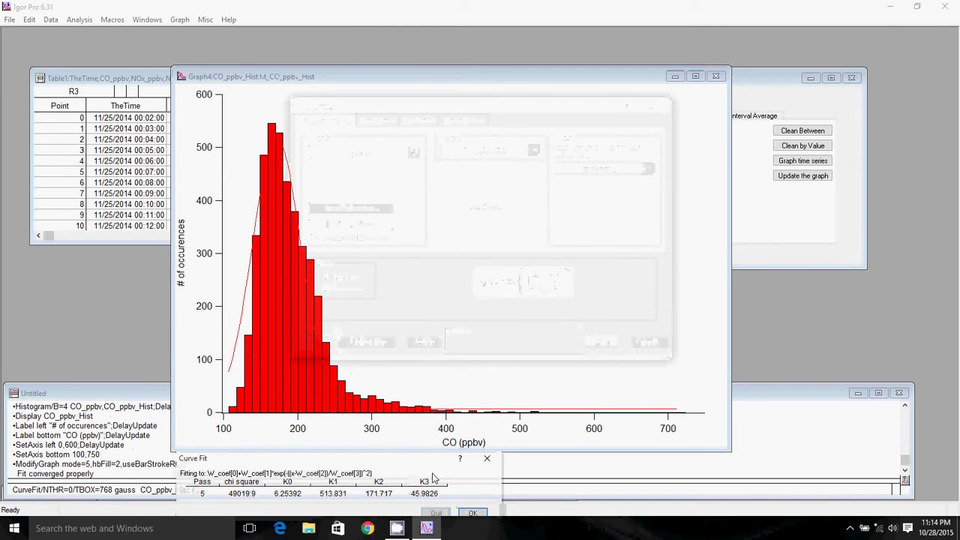
left_click(472, 513)
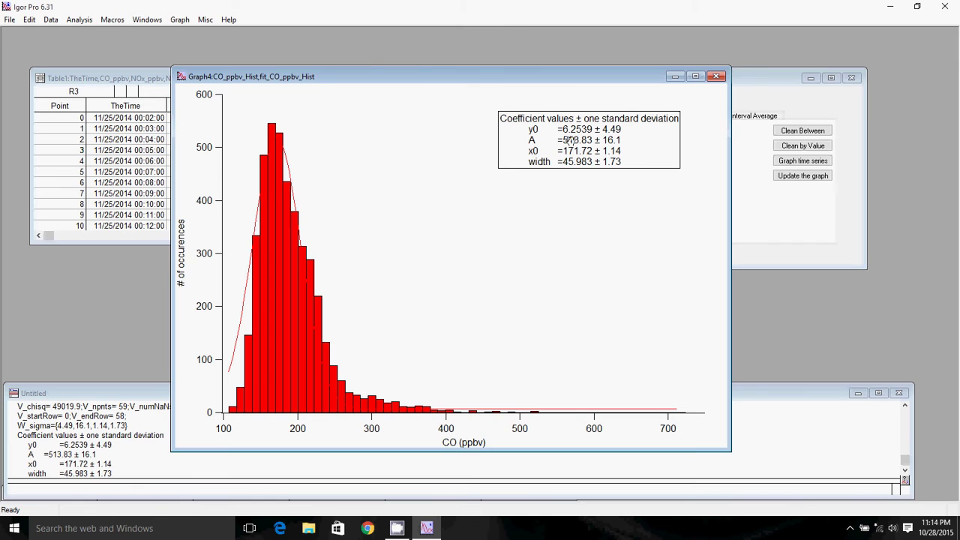
Step: Make the fit_CO_ppbv_Hist curve black with line size 3
double_click(375, 199)
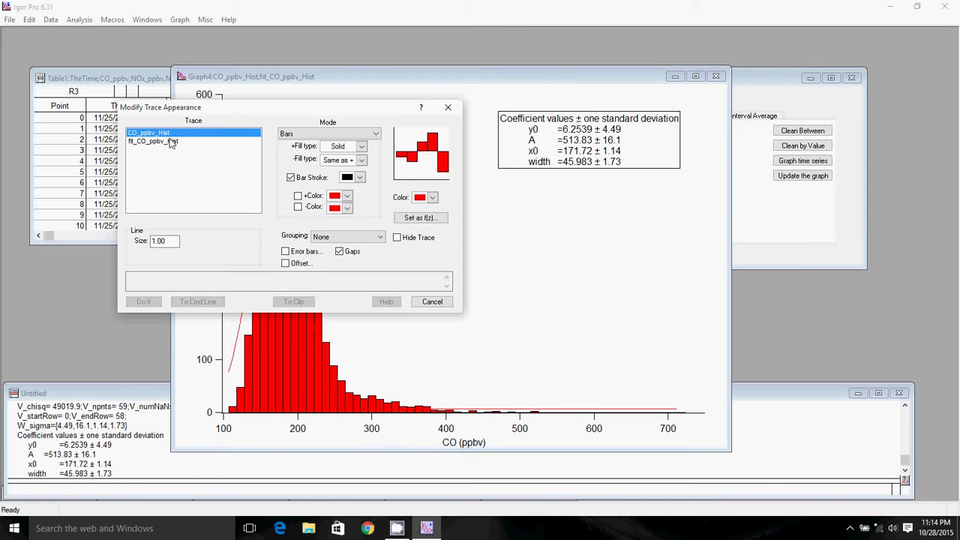
left_click(433, 197)
left_click(482, 210)
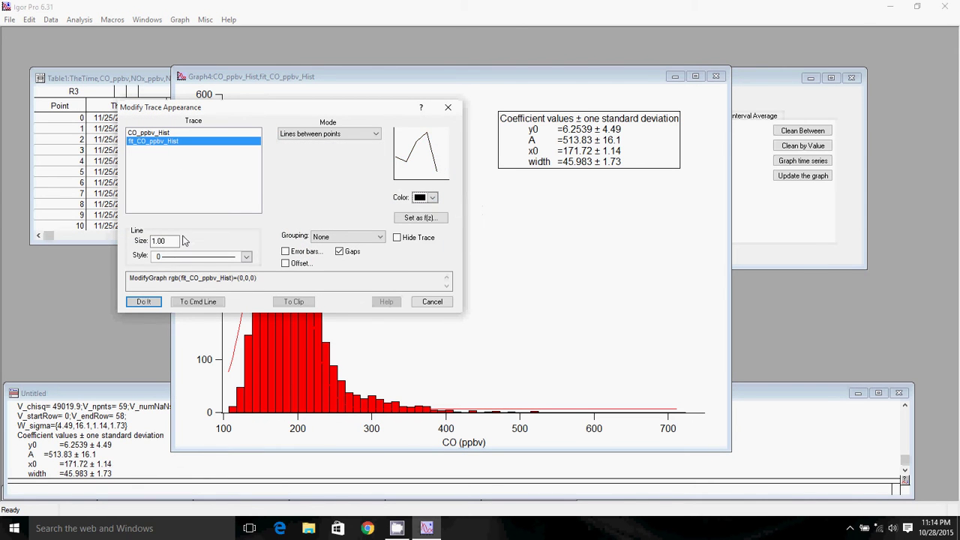
double_click(159, 241)
type("3")
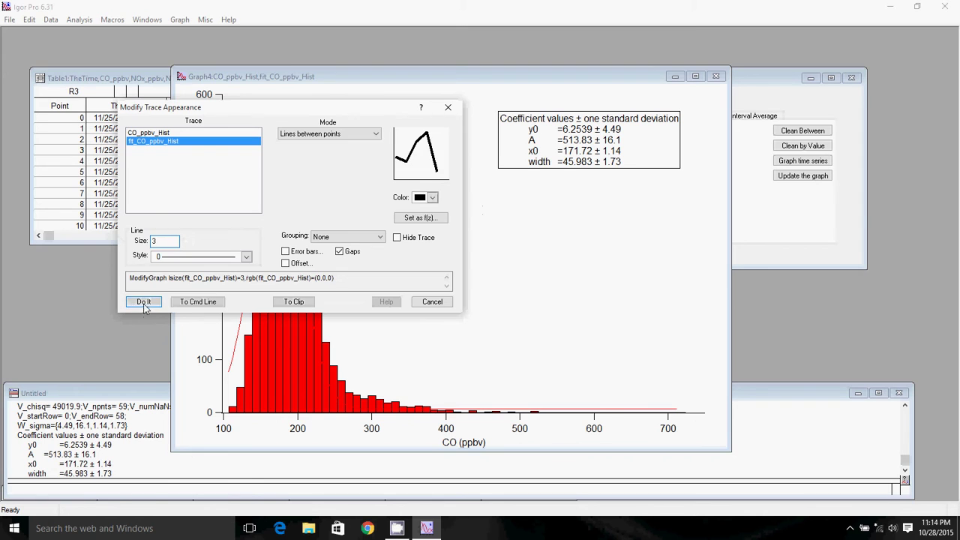
left_click(143, 301)
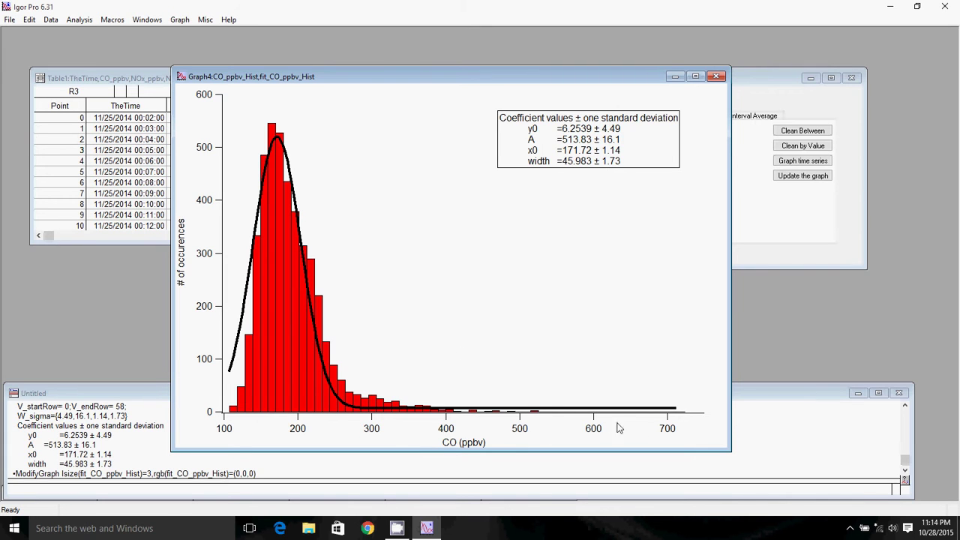
Step: Recompute the CO_ppbv histogram manually with 100 bins, start 100, width 5, and display it
left_click(79, 20)
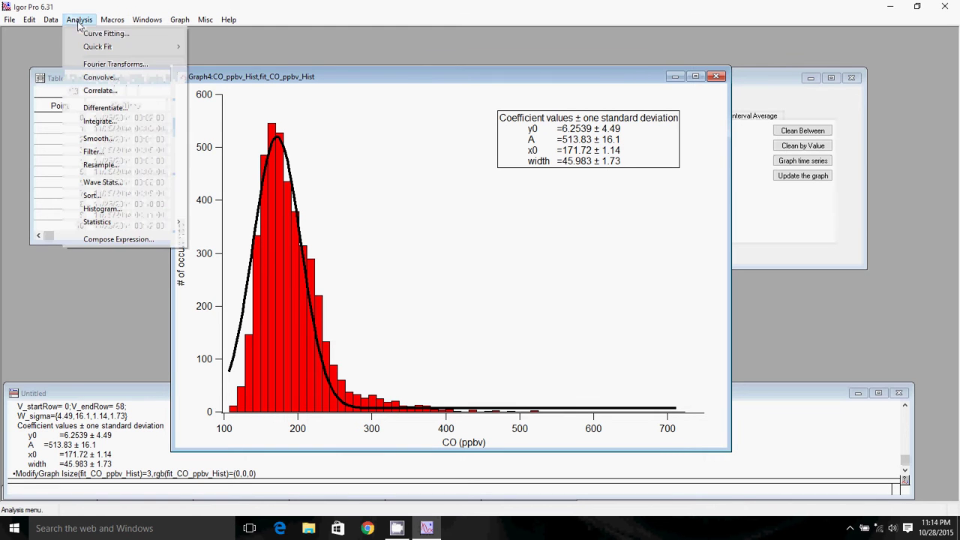
left_click(102, 209)
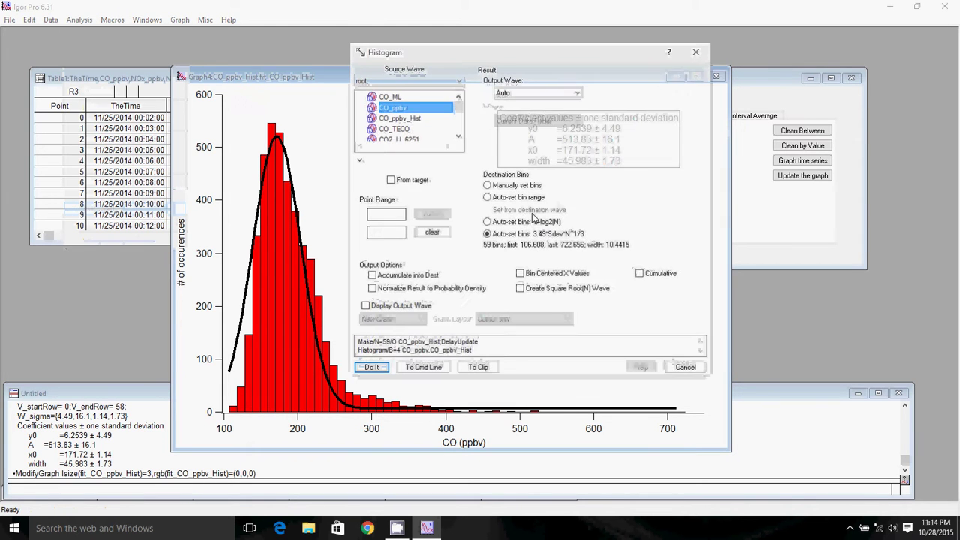
left_click(488, 185)
double_click(649, 188)
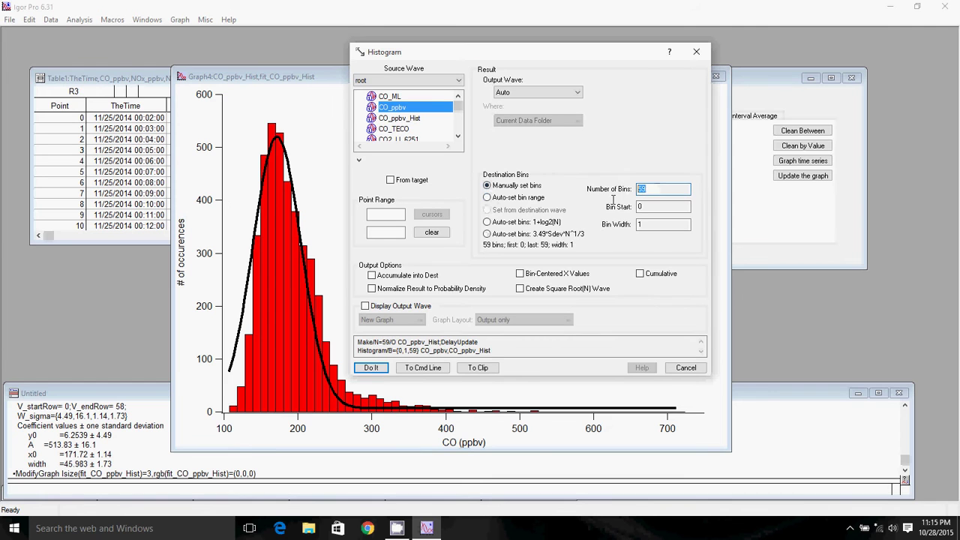
type("100")
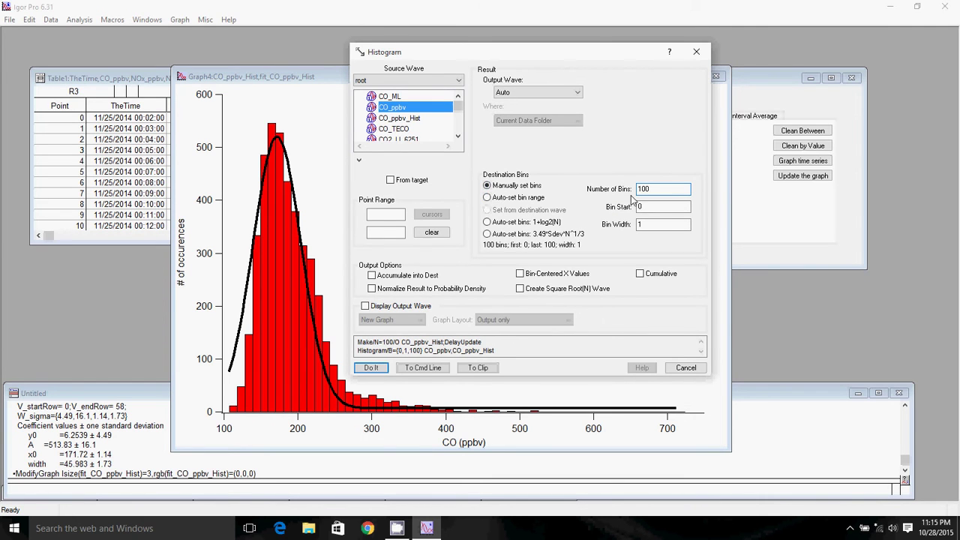
double_click(646, 225)
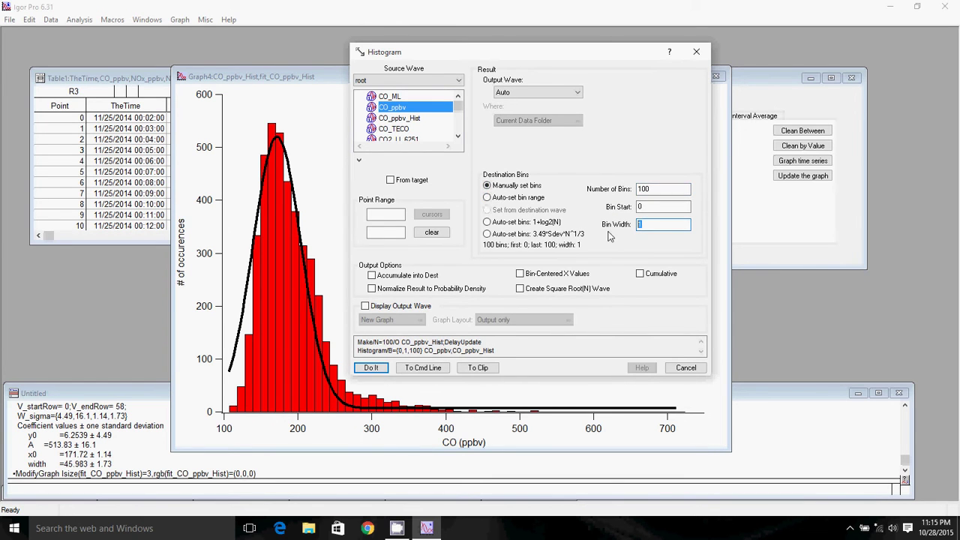
key("shift+Tab")
type("100")
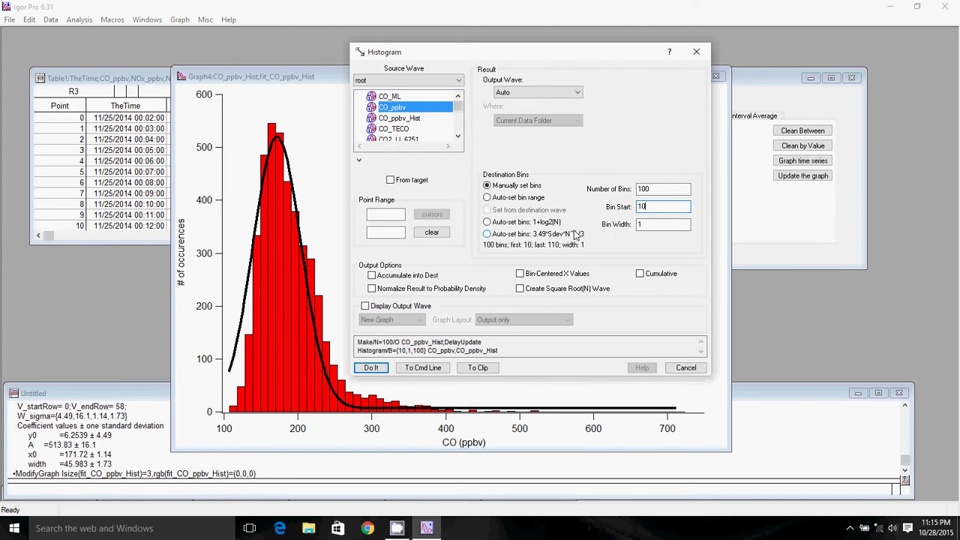
double_click(648, 227)
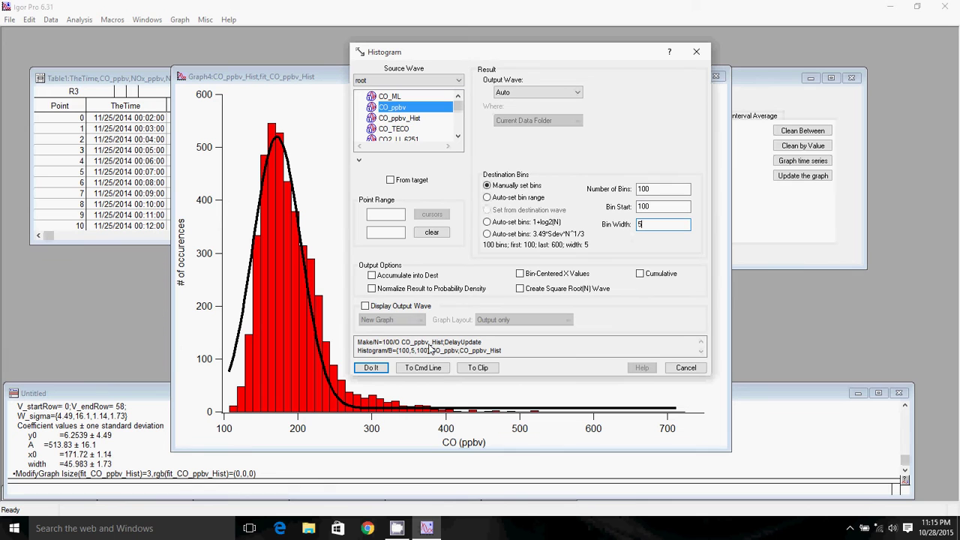
left_click(365, 306)
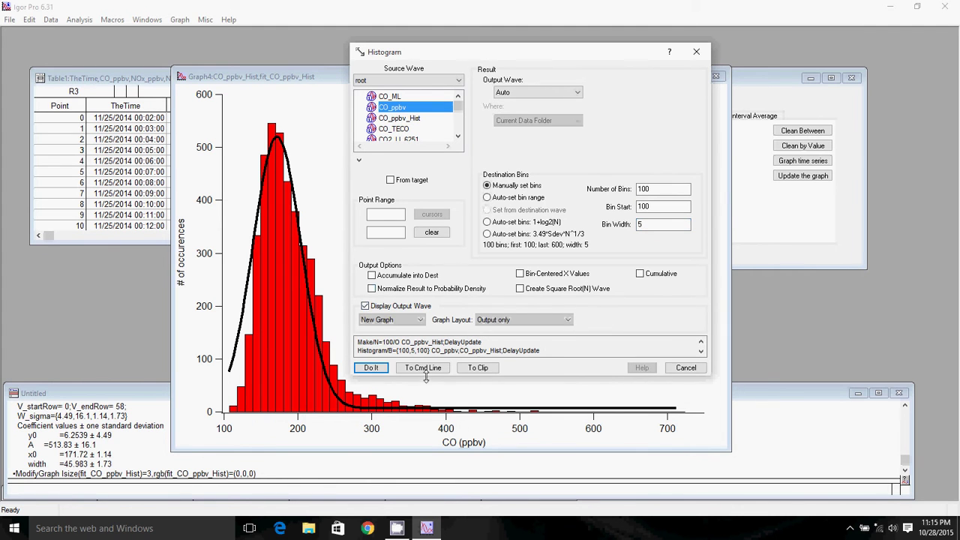
left_click(380, 368)
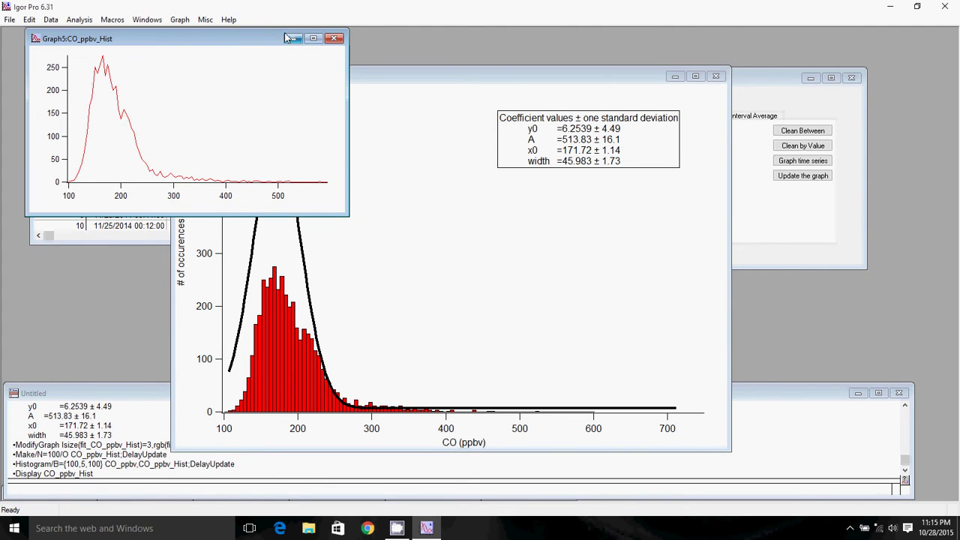
Step: Move the new Graph5 aside and bring the bar histogram graph forward
left_click_drag(224, 41, 723, 199)
left_click(414, 189)
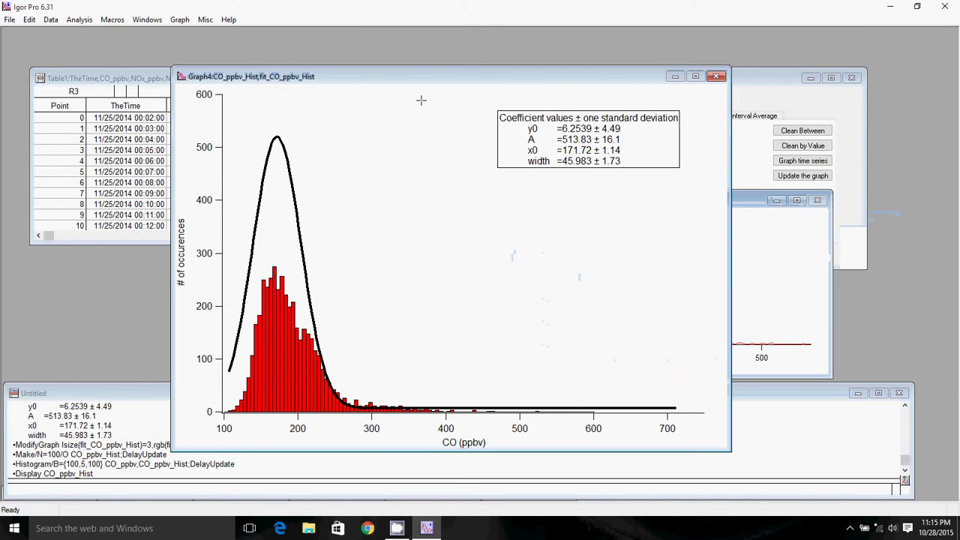
left_click_drag(420, 76, 421, 63)
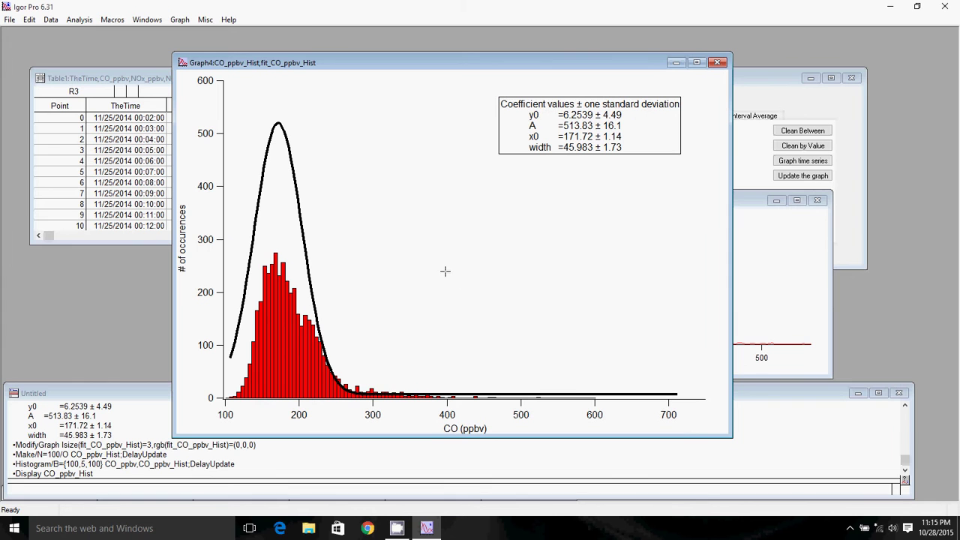
Step: Remove fit_CO_ppbv_Hist from the bar graph and autoscale its axes
right_click(345, 183)
left_click(317, 124)
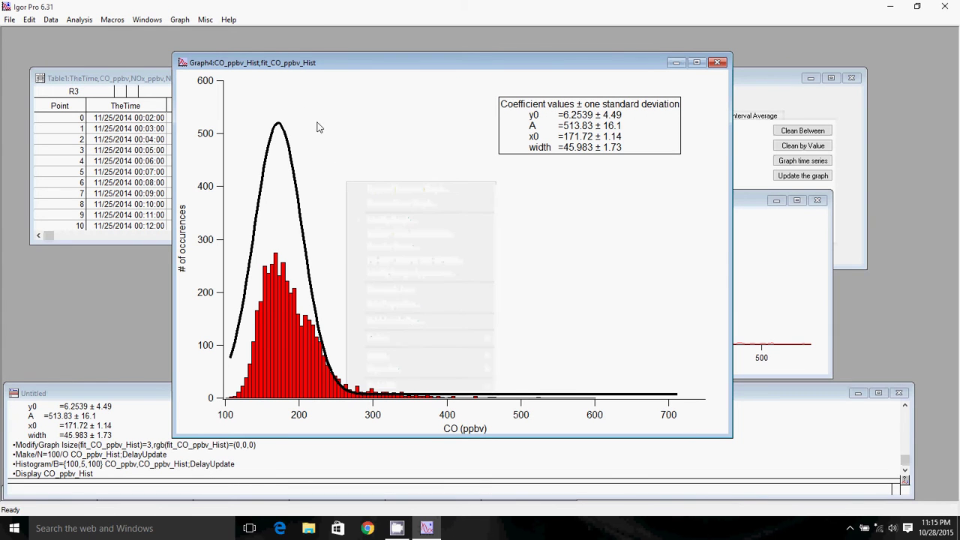
right_click(344, 133)
left_click(383, 155)
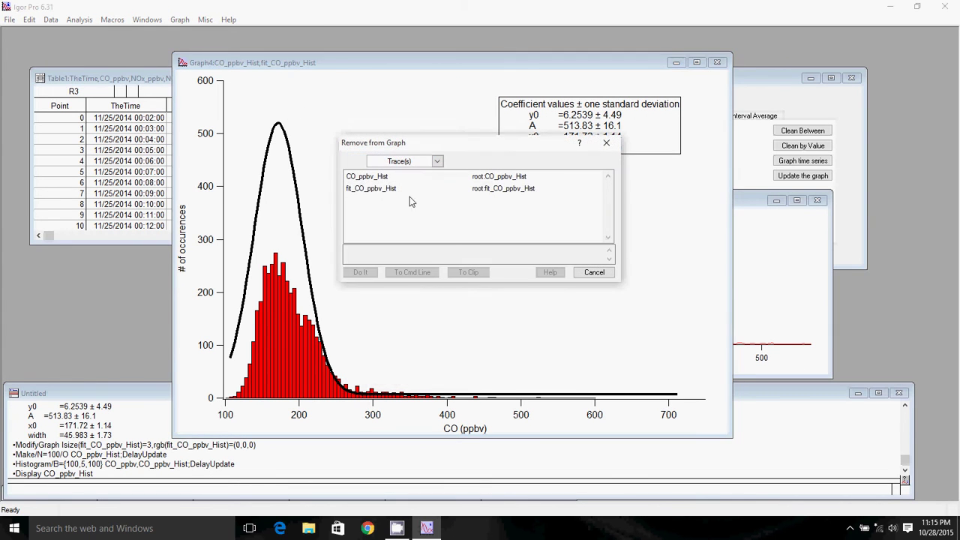
left_click(375, 189)
left_click(360, 273)
right_click(312, 151)
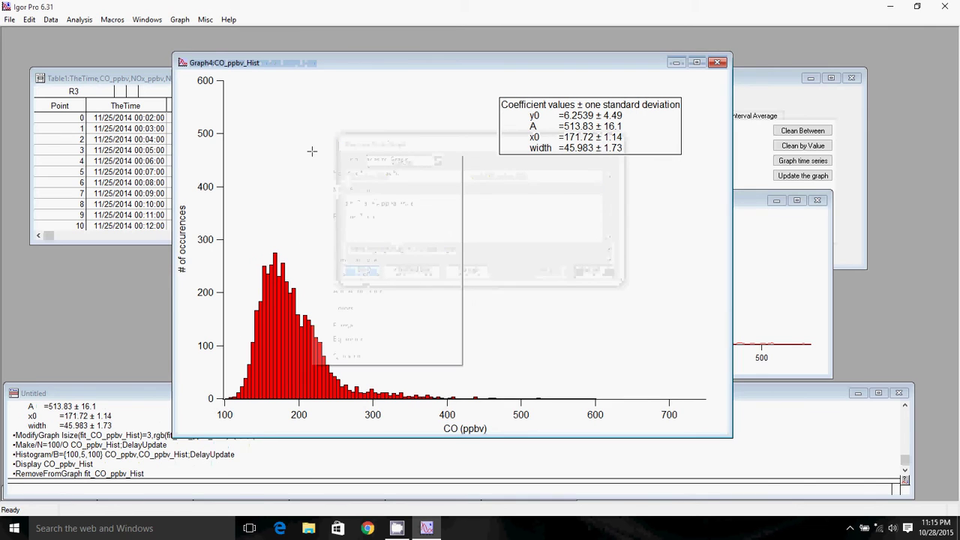
left_click(378, 261)
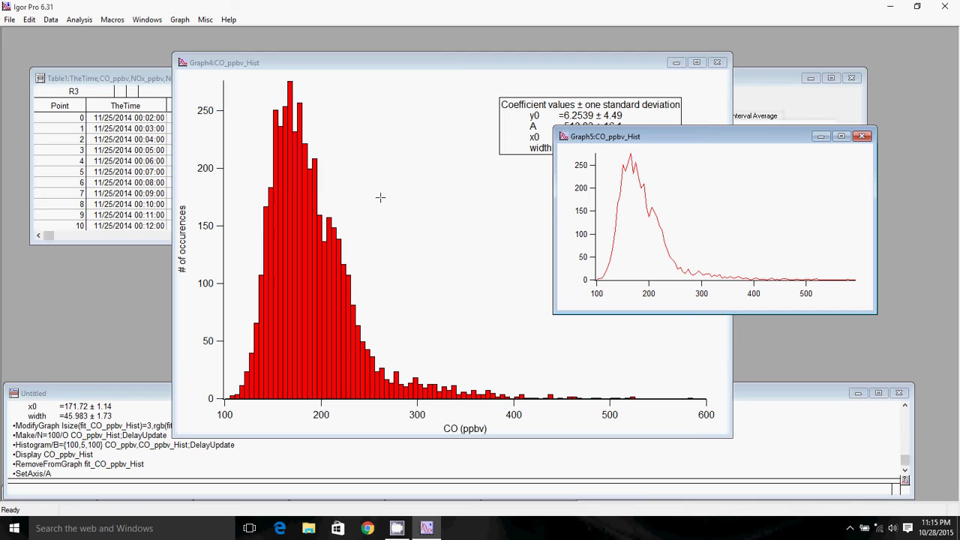
Step: Minimize Graph5 and Graph4, leaving the data table and Data Masher panel visible
left_click_drag(677, 141, 680, 153)
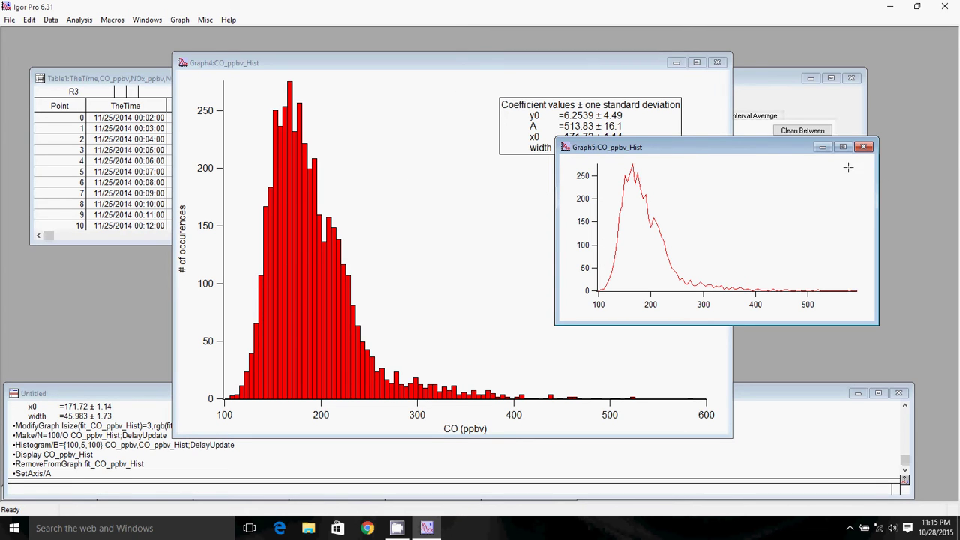
left_click(823, 147)
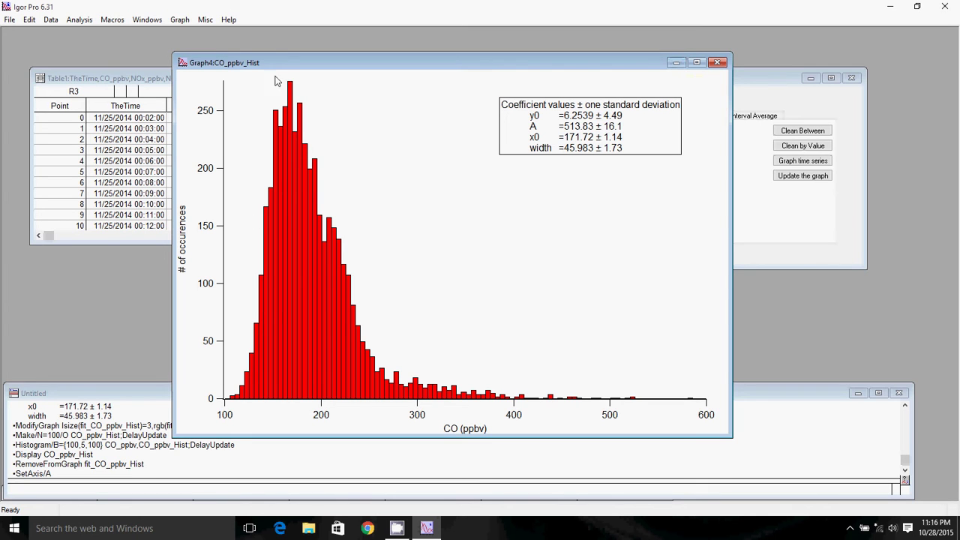
left_click(676, 64)
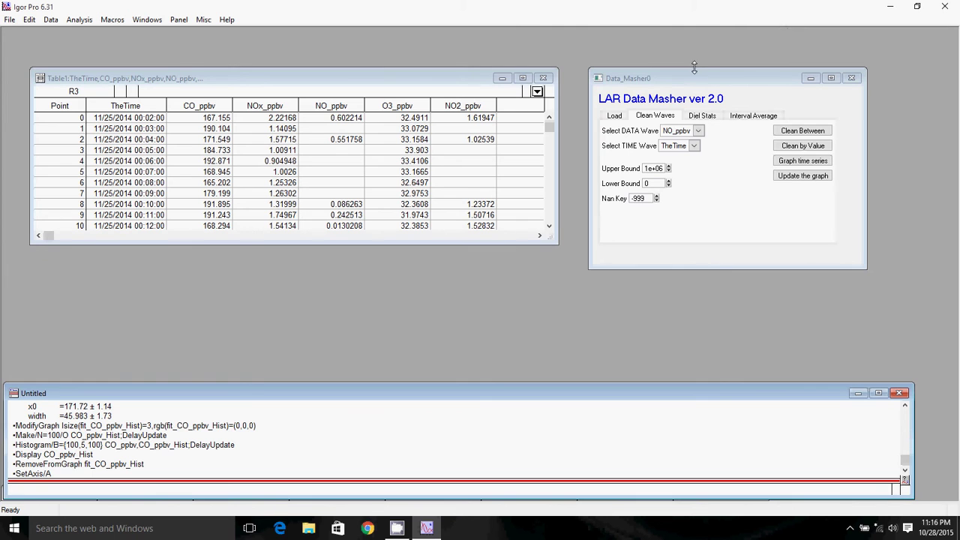
Step: Plot the CO Time Series graph from the Data Masher panel and shift Graph0 left
left_click_drag(688, 84, 689, 81)
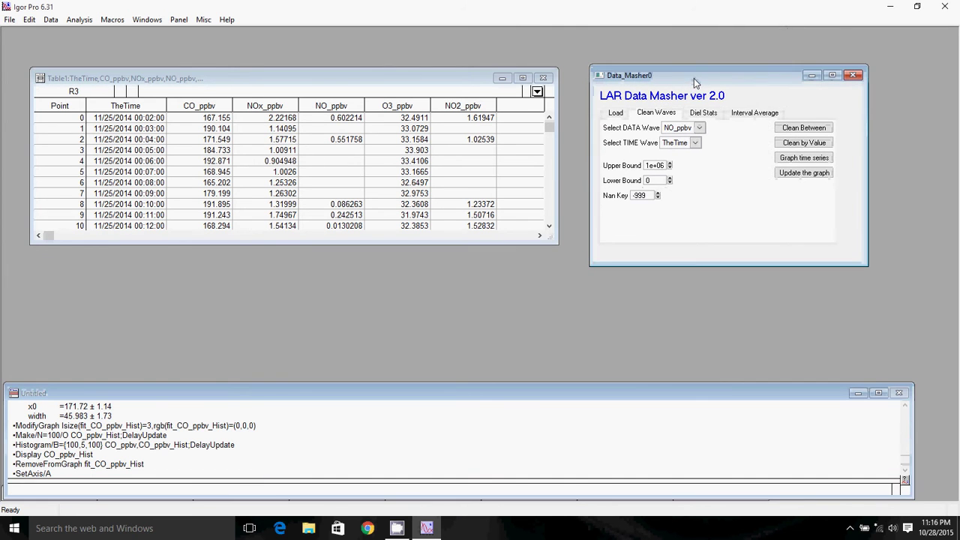
left_click(217, 396)
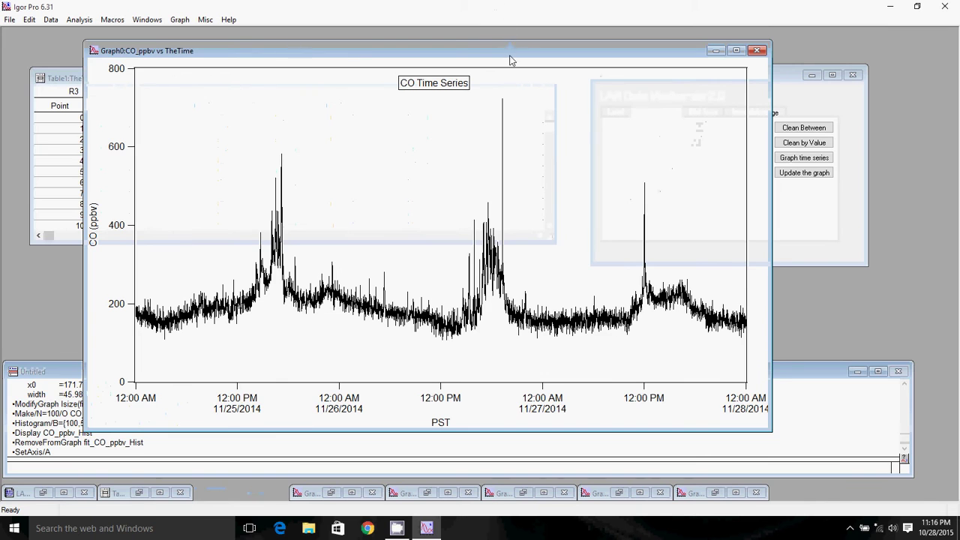
left_click_drag(510, 57, 462, 60)
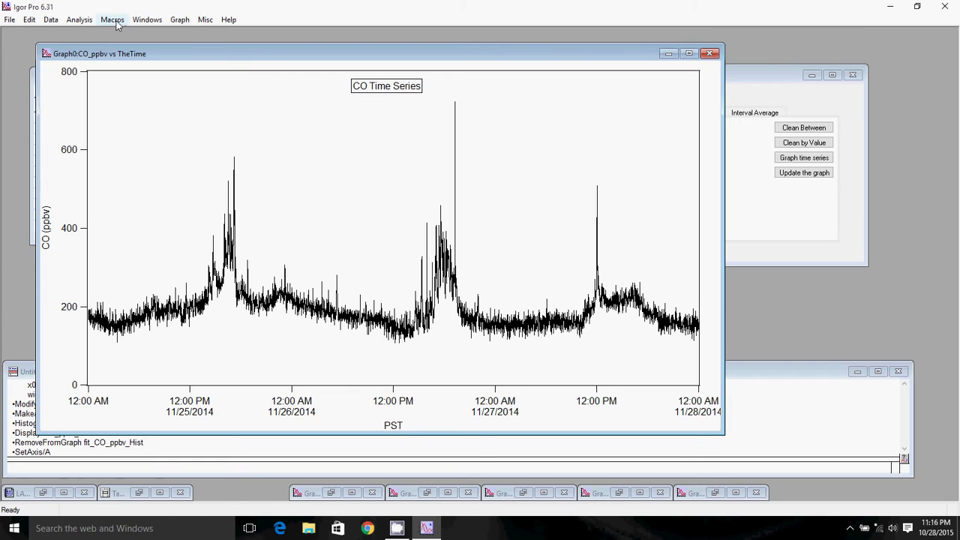
Step: Launch the Time_Average_Control macro panel and place it beside the graph
left_click(114, 23)
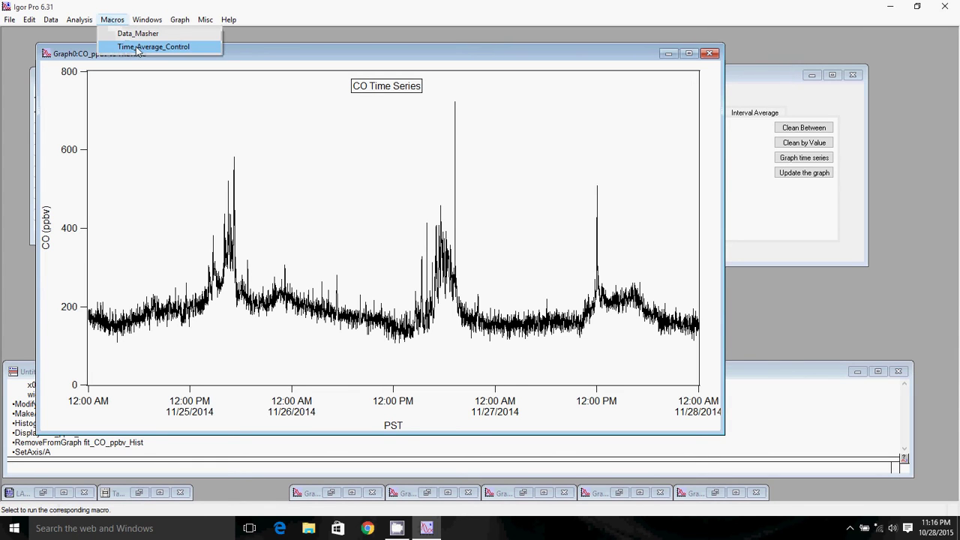
left_click(107, 24)
double_click(113, 9)
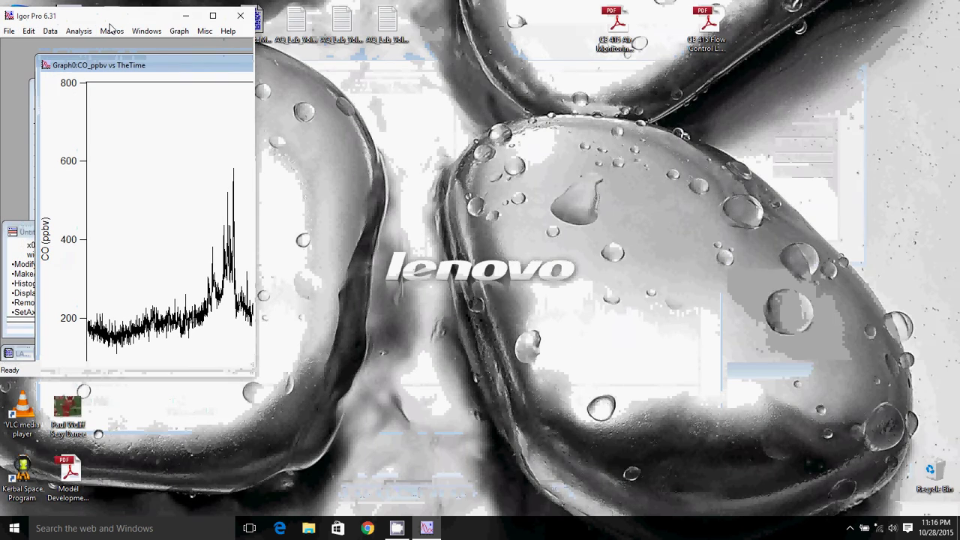
left_click(212, 16)
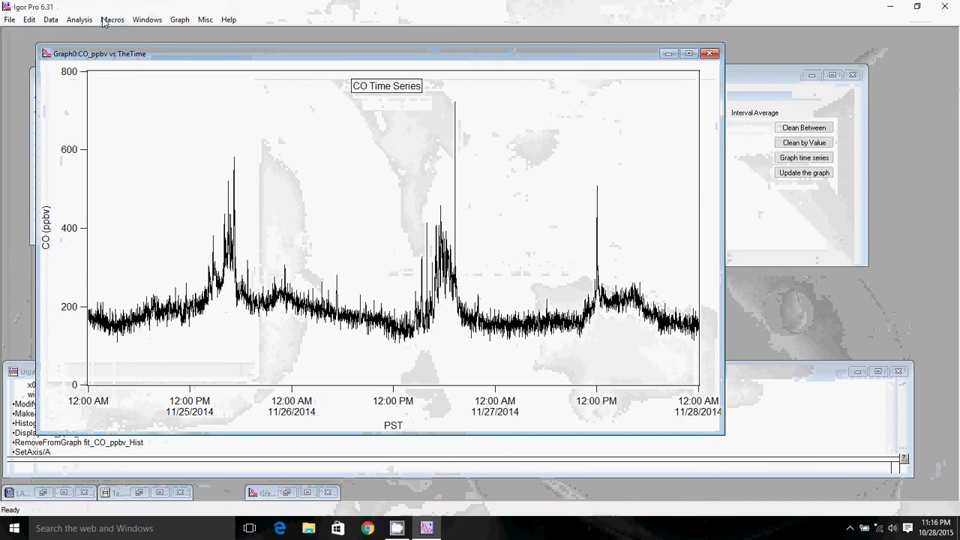
left_click(113, 19)
left_click(142, 45)
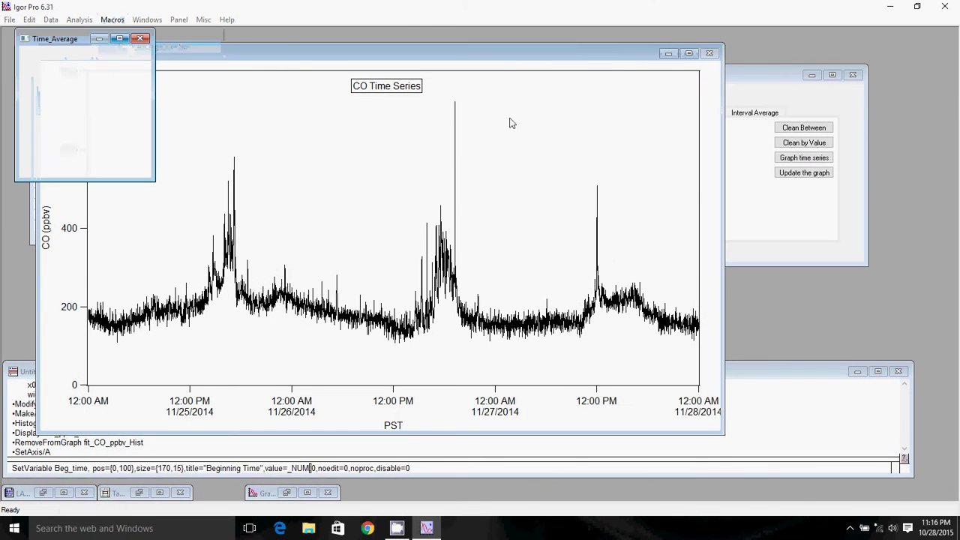
left_click_drag(68, 38, 797, 75)
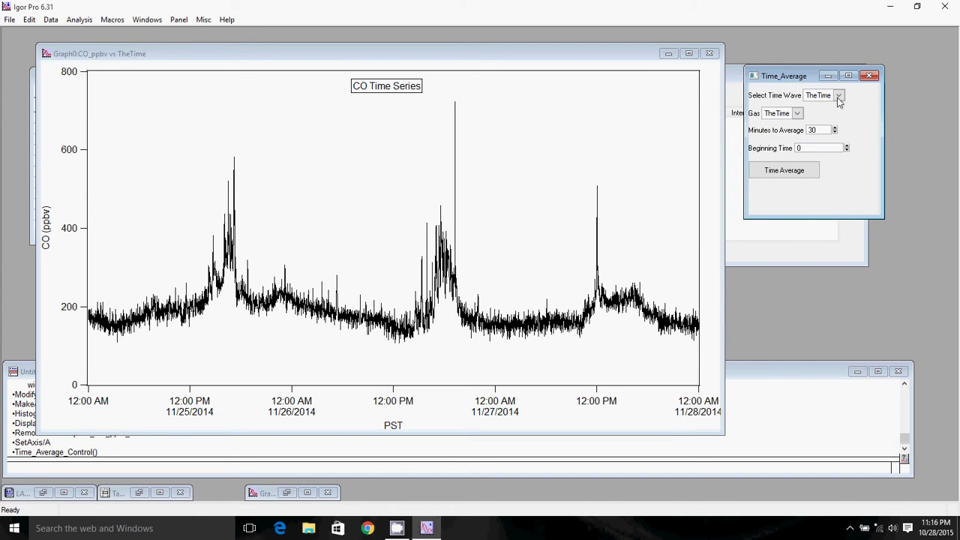
Step: Choose CO_ppbv as the gas to average, keeping Minutes to Average at 30
left_click(821, 131)
left_click(823, 98)
left_click(821, 99)
left_click(782, 113)
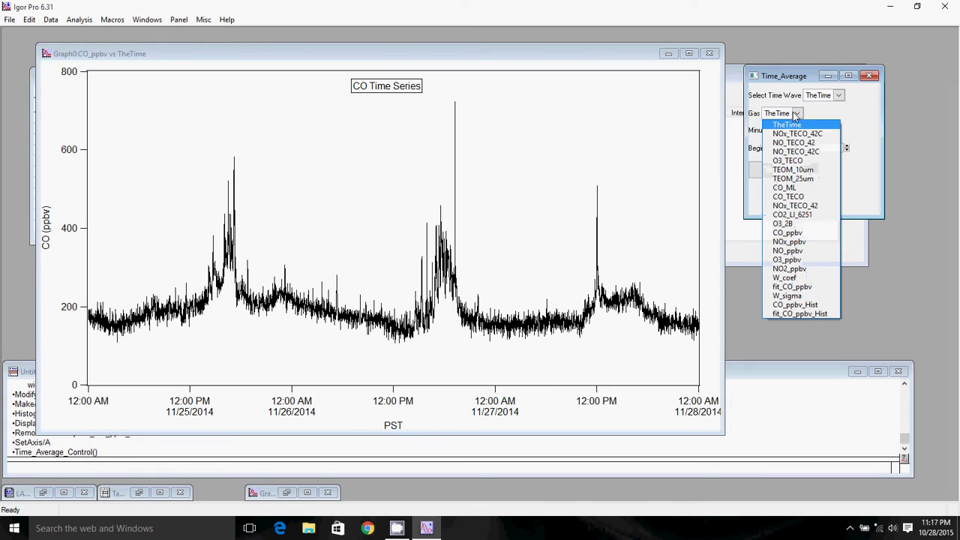
left_click(795, 232)
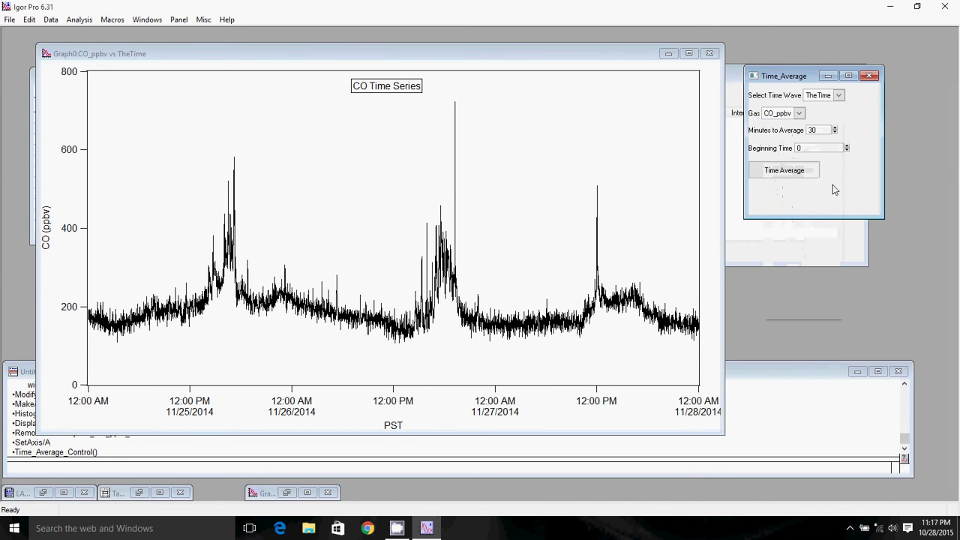
left_click(820, 130)
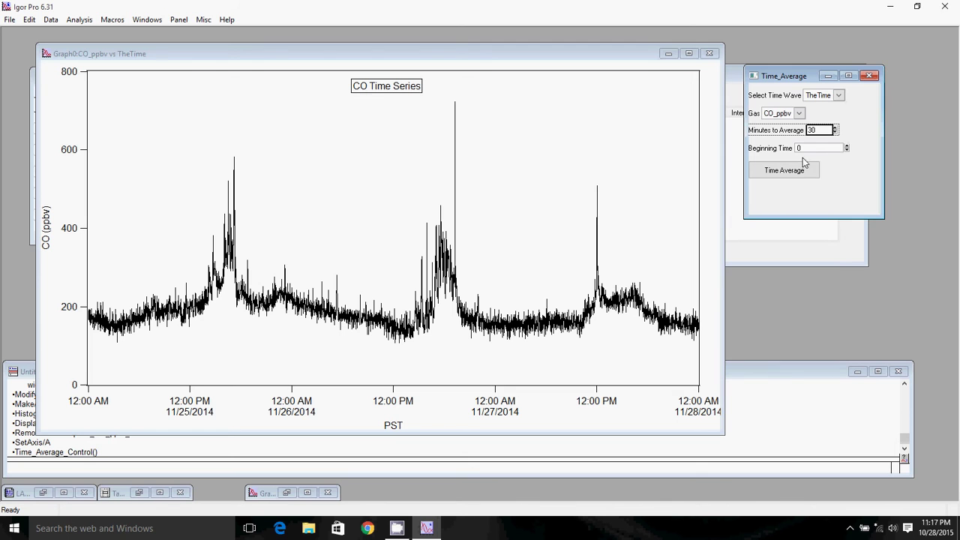
left_click_drag(522, 49, 334, 78)
left_click(326, 70)
Step: Create a new table and paste the first TheTime timestamp, 11/25/2014 00:02:00, into it
left_click(147, 19)
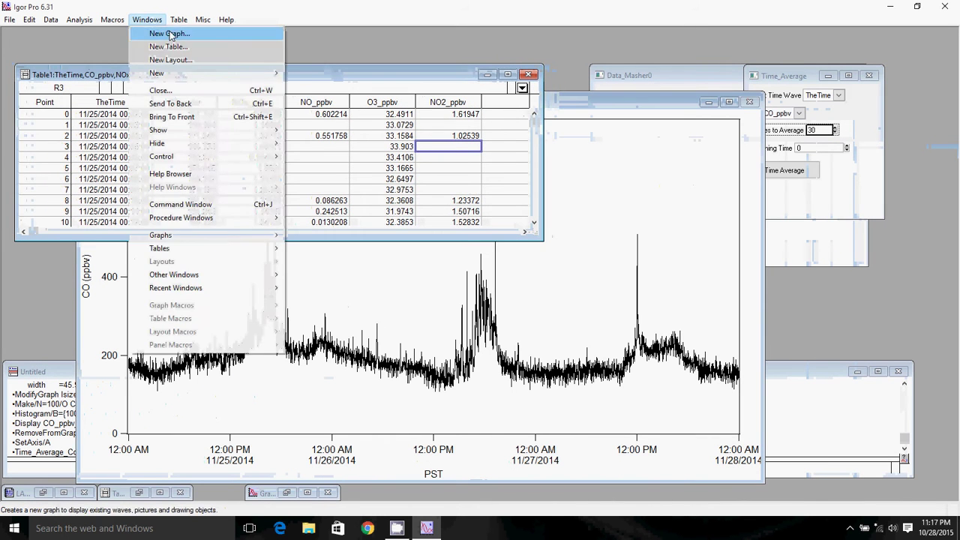
left_click(173, 47)
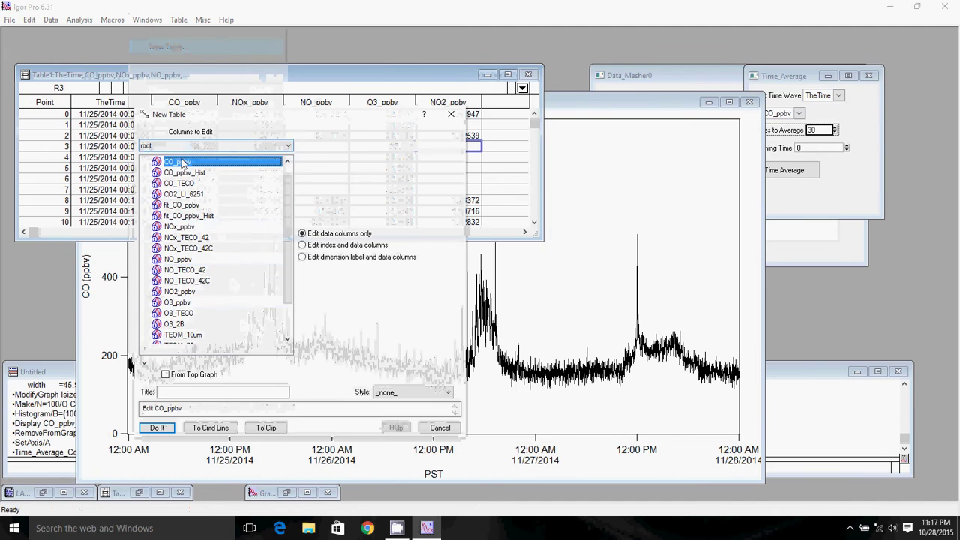
left_click(157, 427)
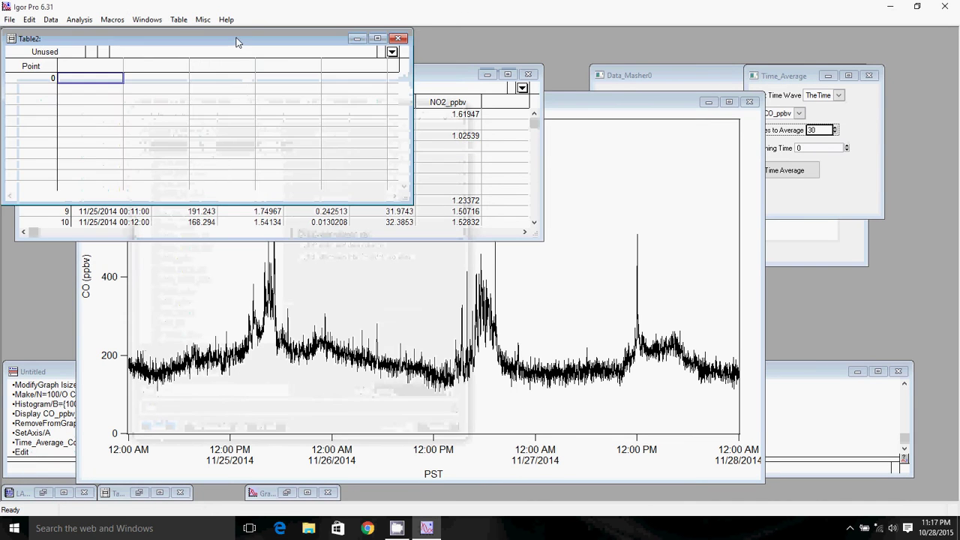
left_click_drag(237, 39, 710, 183)
left_click_drag(411, 72, 387, 67)
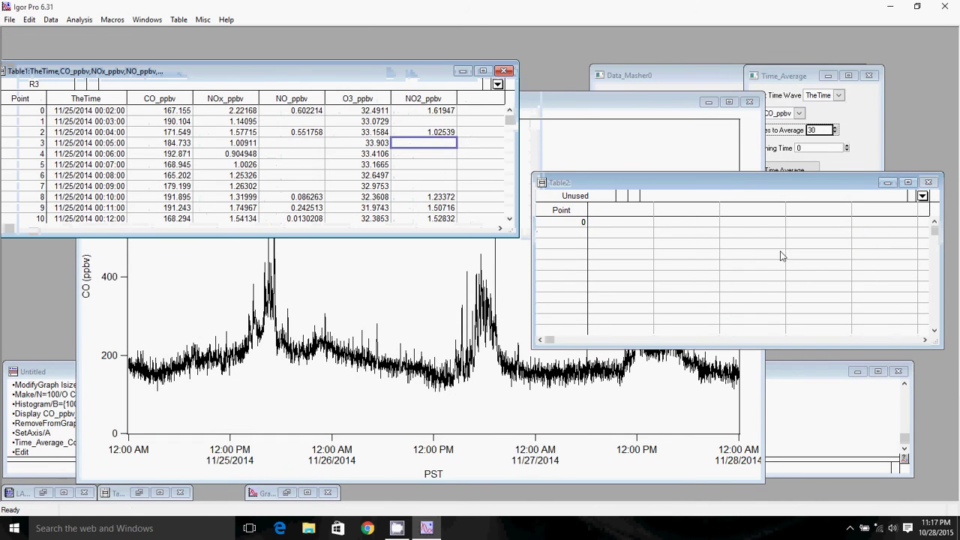
left_click_drag(725, 186, 720, 189)
left_click(91, 120)
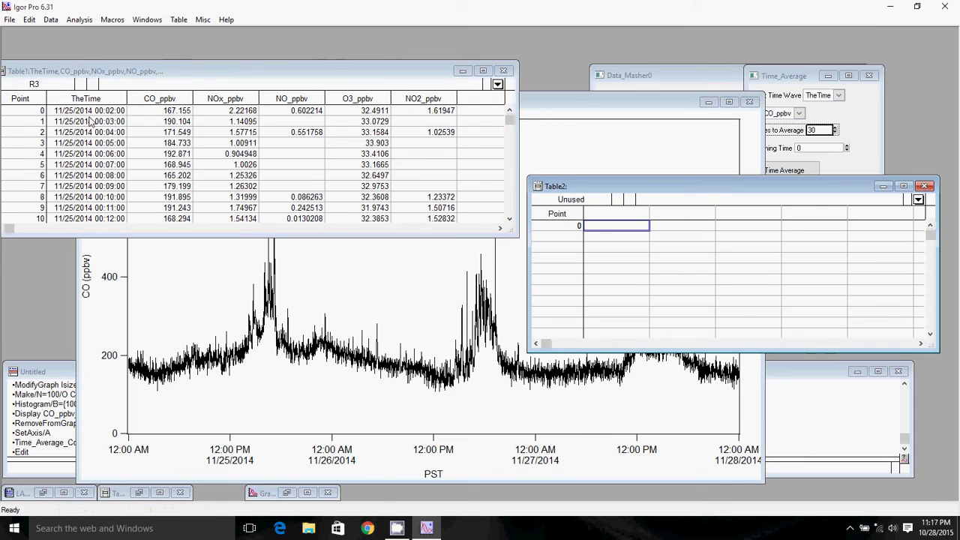
left_click(85, 98)
left_click(105, 111)
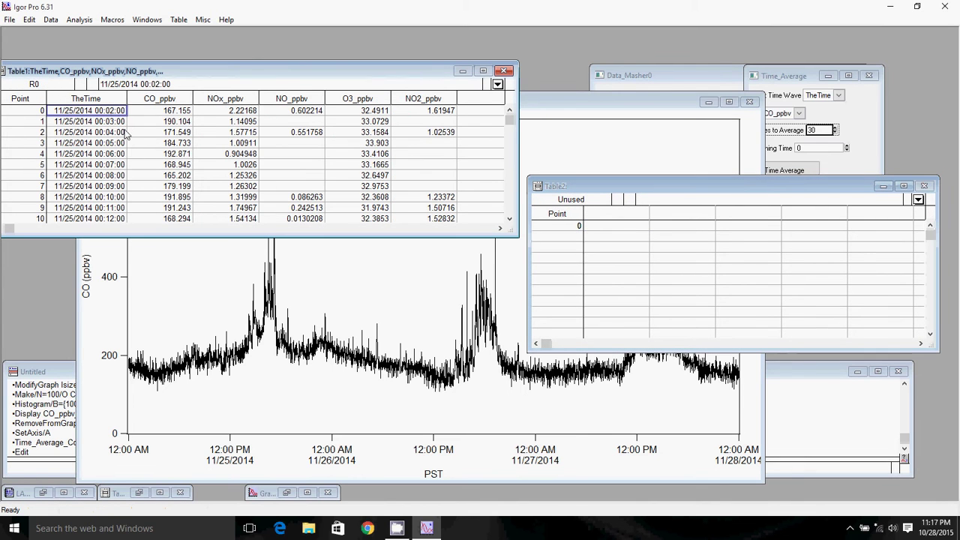
left_click(630, 225)
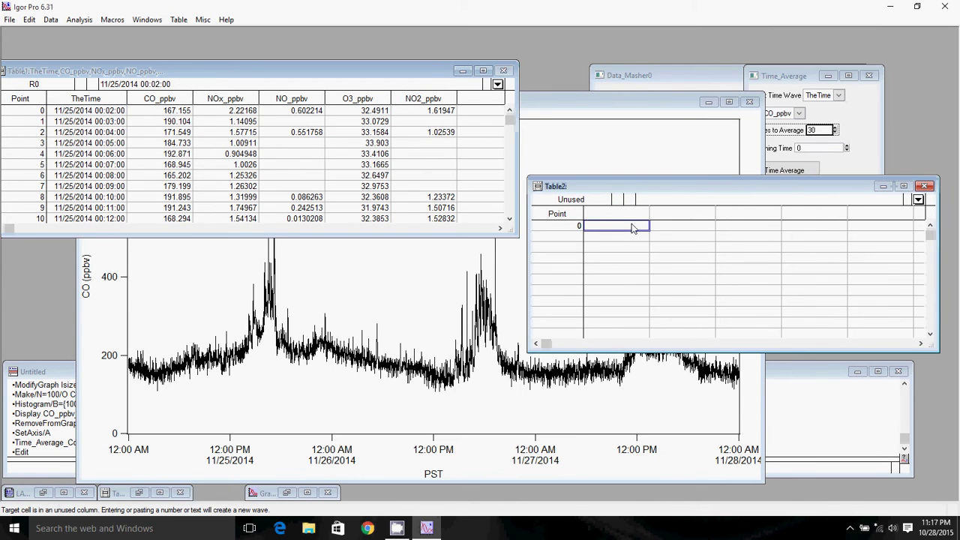
type("11/25/2014 00:02:00")
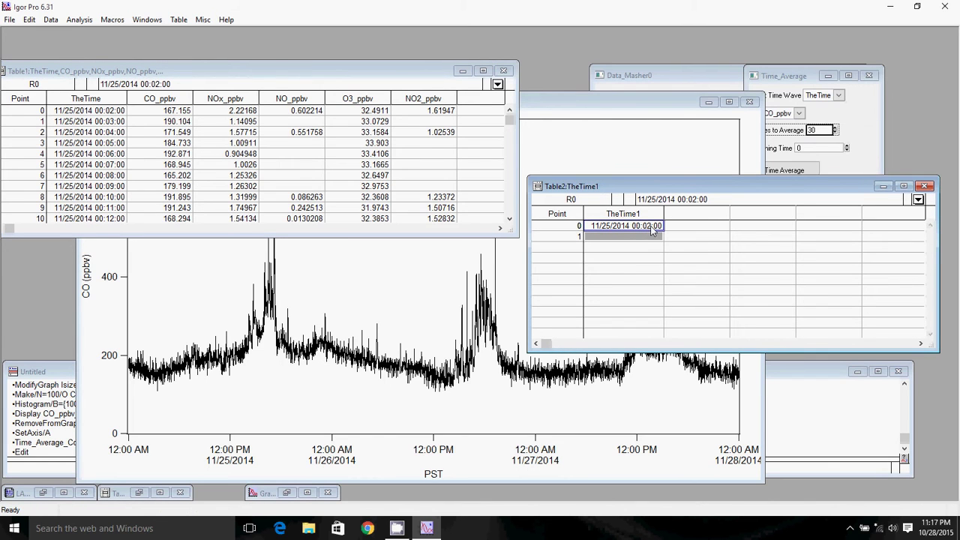
left_click(698, 199)
left_click(646, 239)
Step: Format the pasted TheTime1 value as a General number with 16 digits
right_click(641, 225)
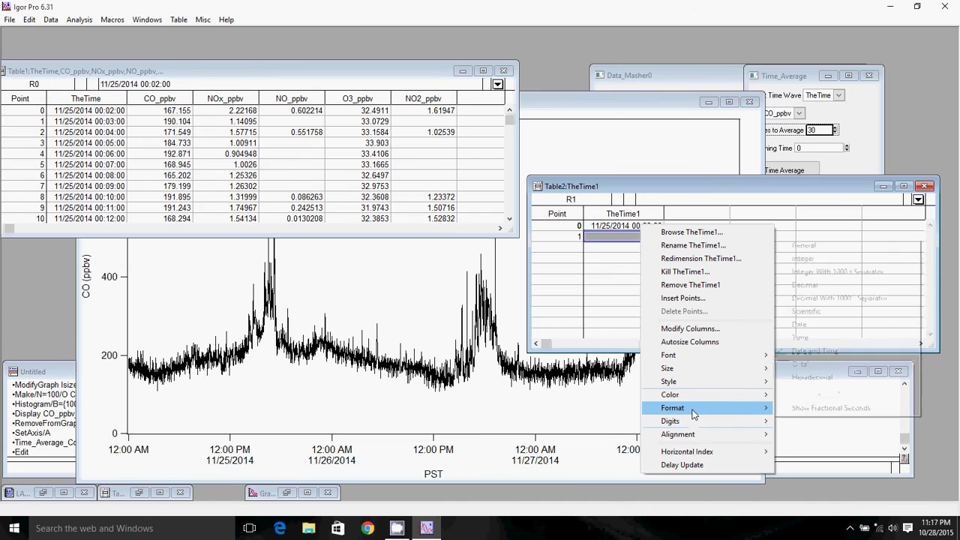
mouse_move(720, 408)
left_click(860, 251)
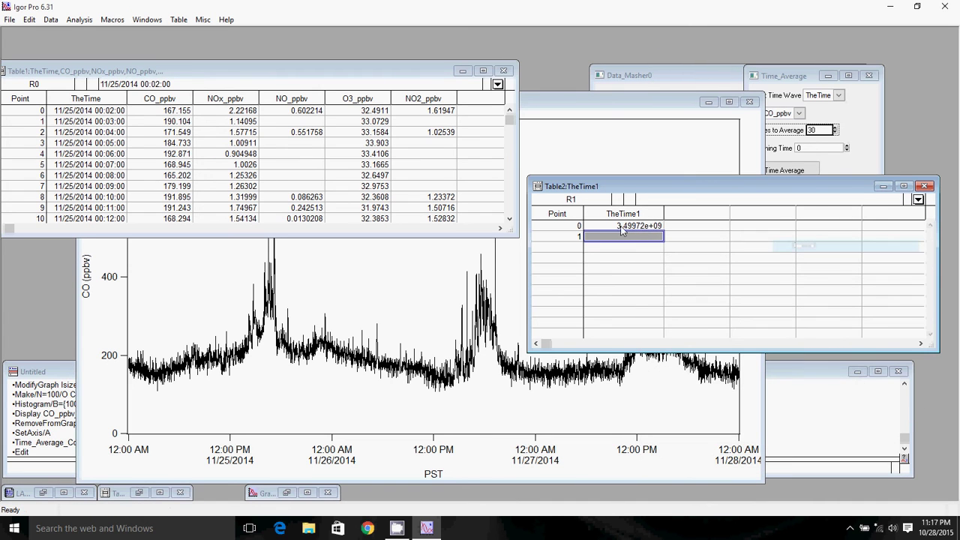
right_click(658, 233)
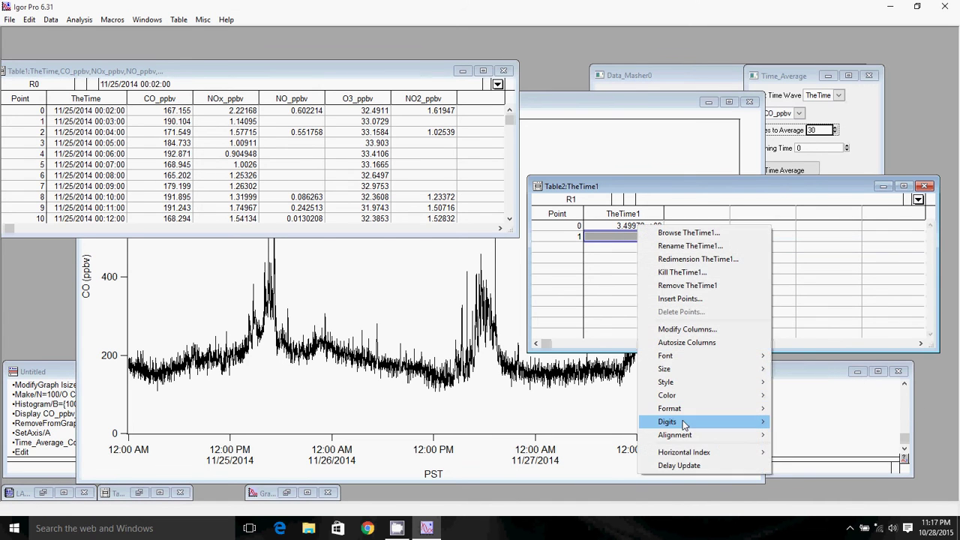
mouse_move(686, 422)
left_click(793, 421)
left_click(645, 225)
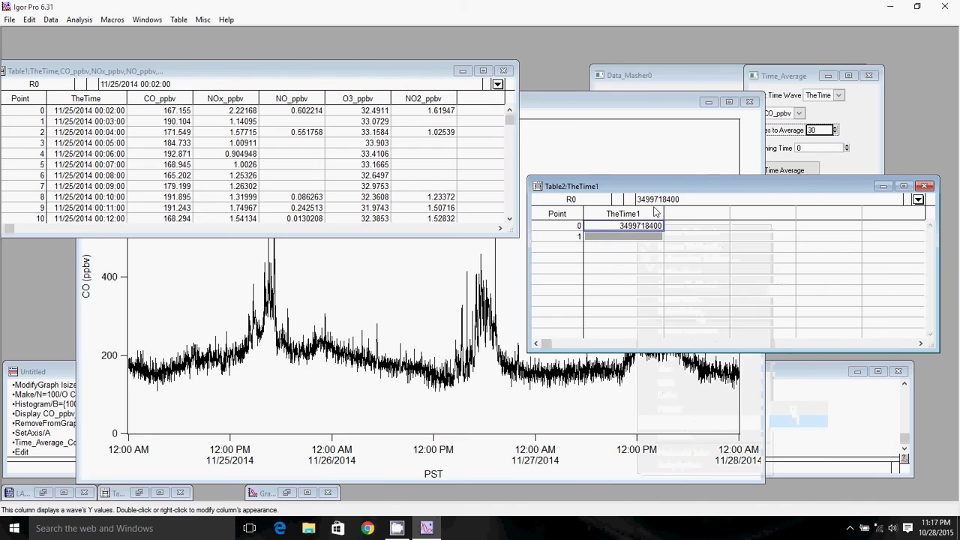
left_click_drag(690, 199, 637, 201)
key("ctrl+c")
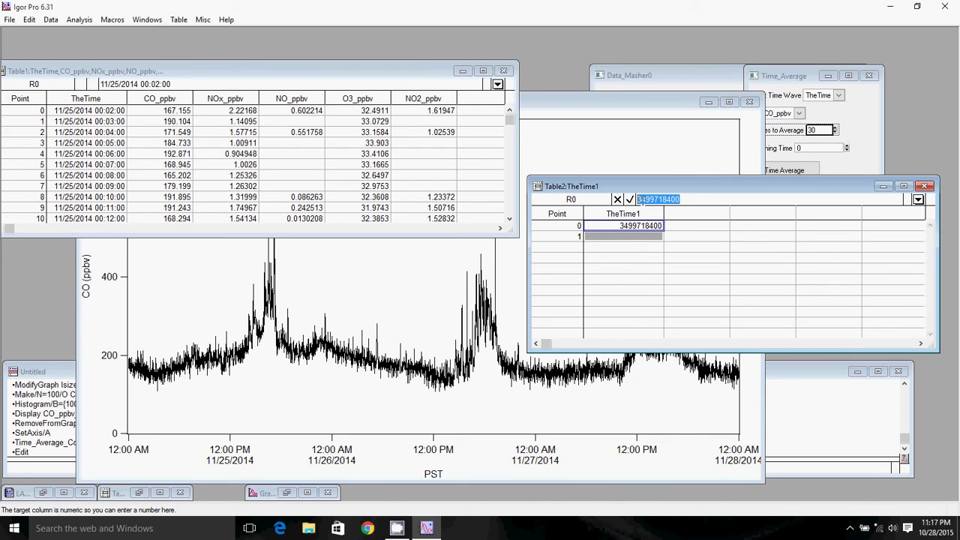
left_click(827, 148)
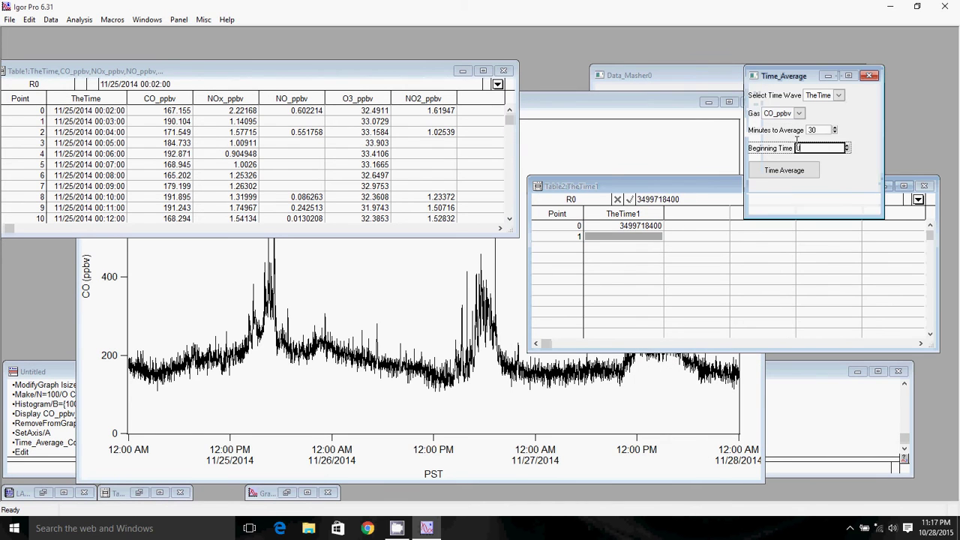
key("ctrl+v")
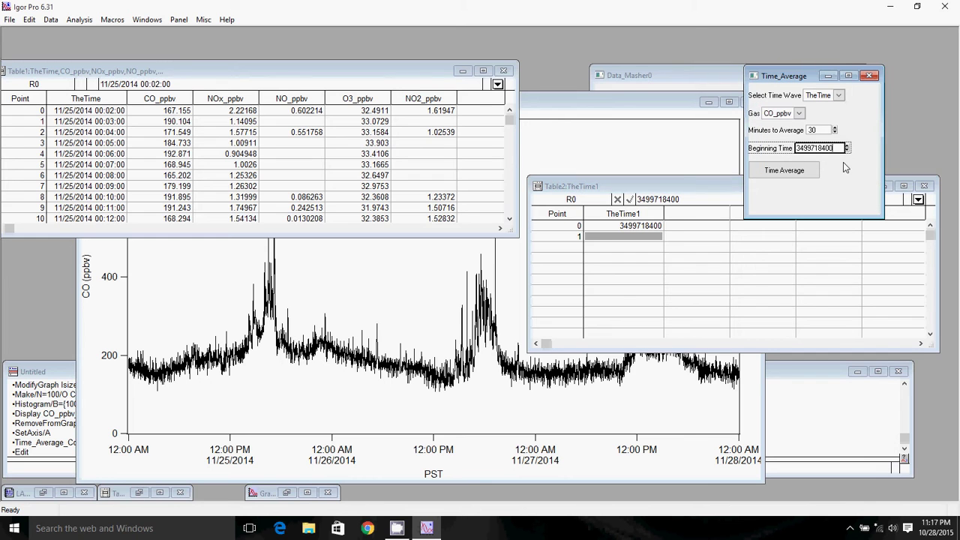
Step: Close the scratch table without saving and minimize the data table
left_click(925, 186)
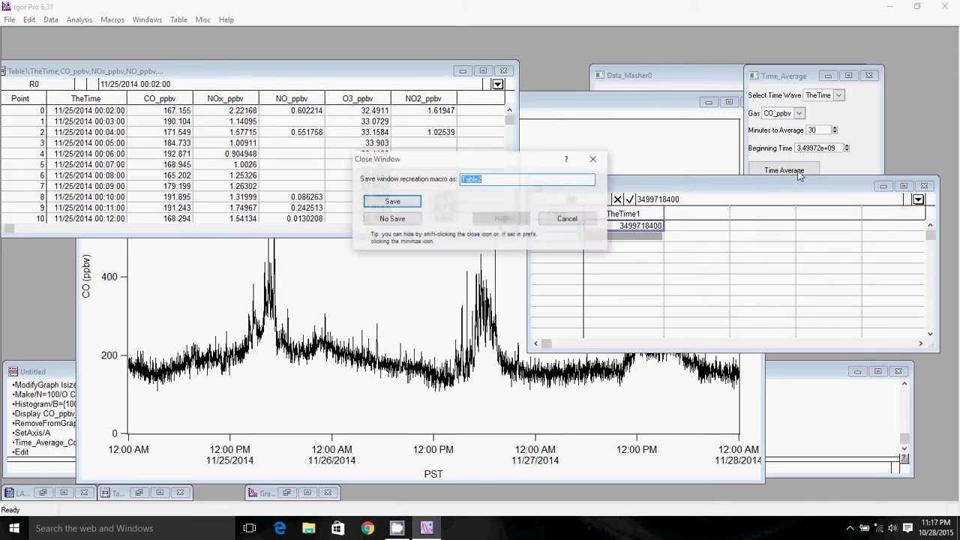
left_click(393, 219)
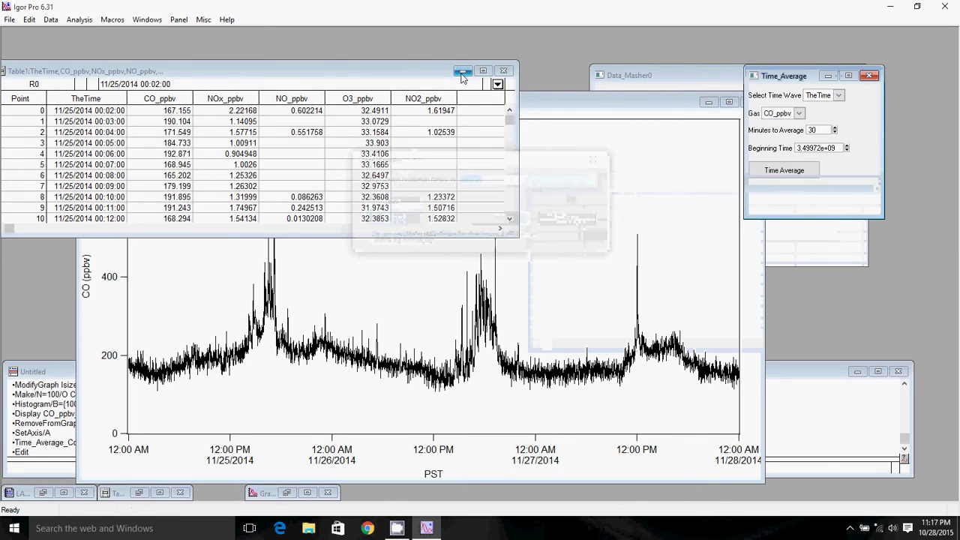
left_click(503, 70)
Step: Run the 30-minute CO average and show the Avg_TheTime column as date and time
left_click_drag(515, 107, 470, 75)
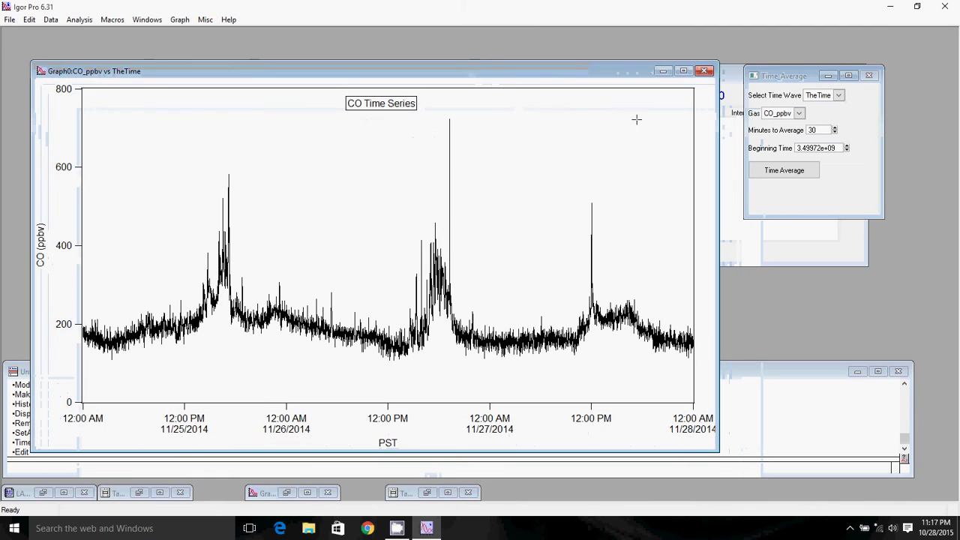
left_click(771, 172)
left_click_drag(98, 38, 535, 75)
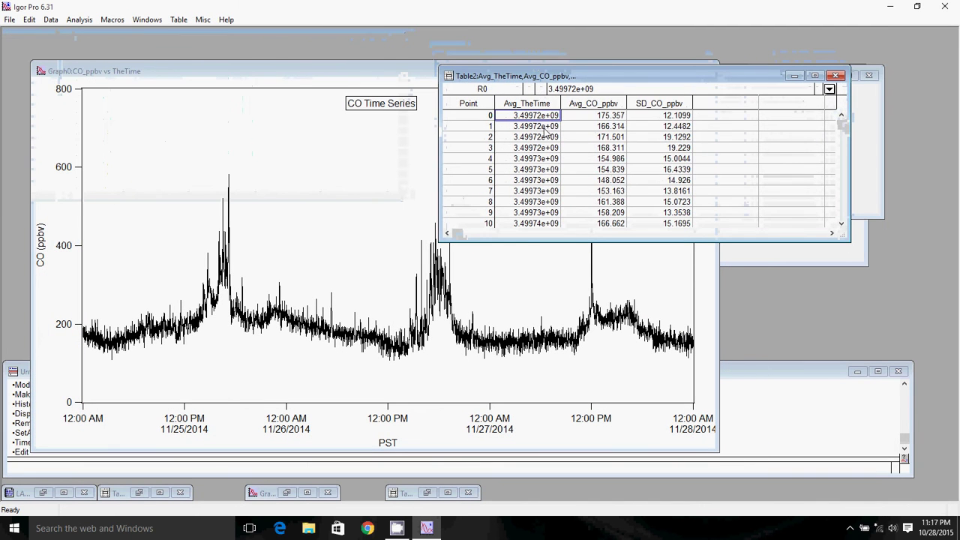
right_click(537, 102)
mouse_move(622, 280)
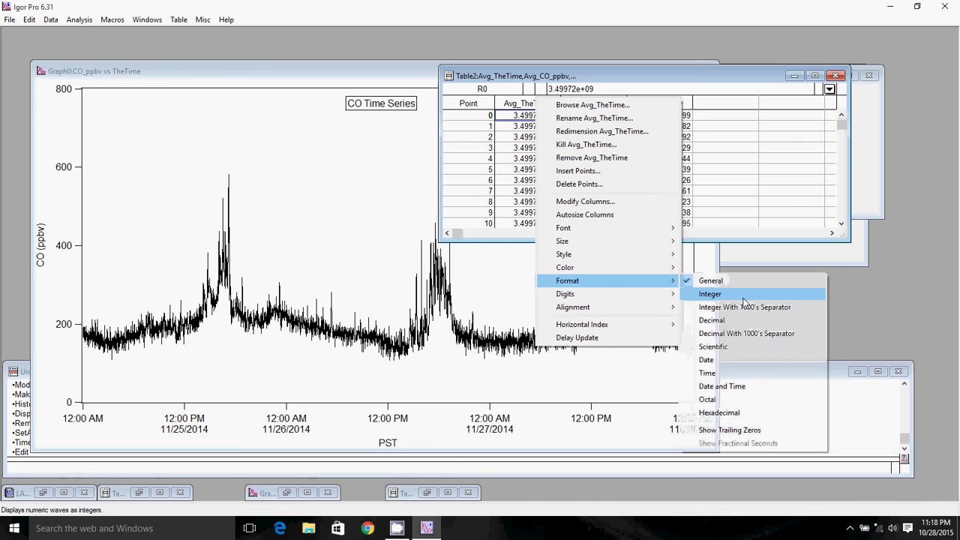
left_click(733, 387)
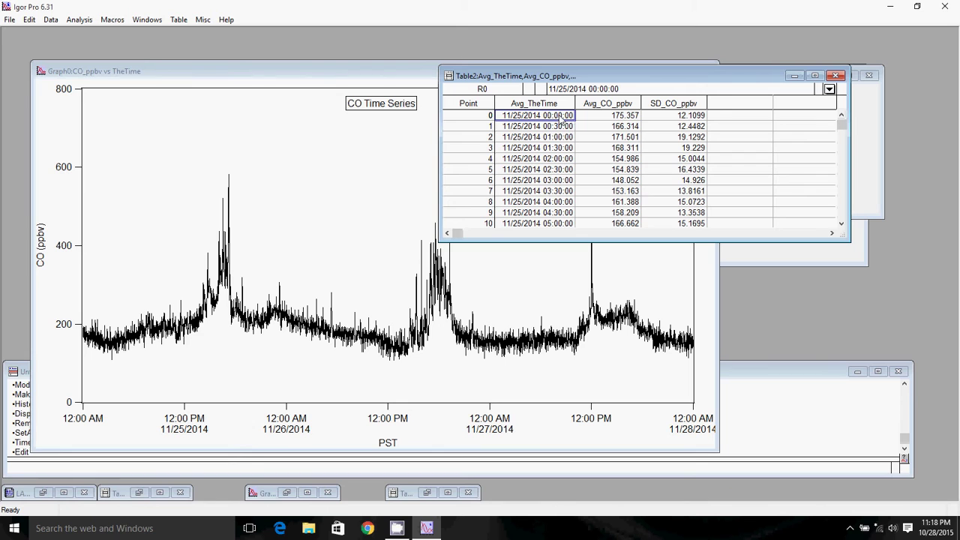
Step: Check the first Avg_TheTime, Avg_CO_ppbv and SD_CO_ppbv values in the averages table
left_click(612, 118)
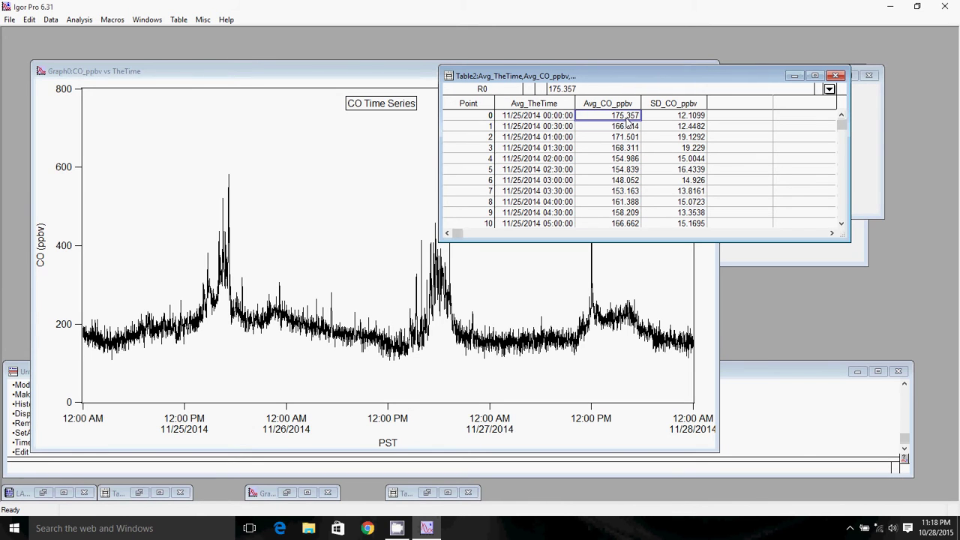
left_click(555, 117)
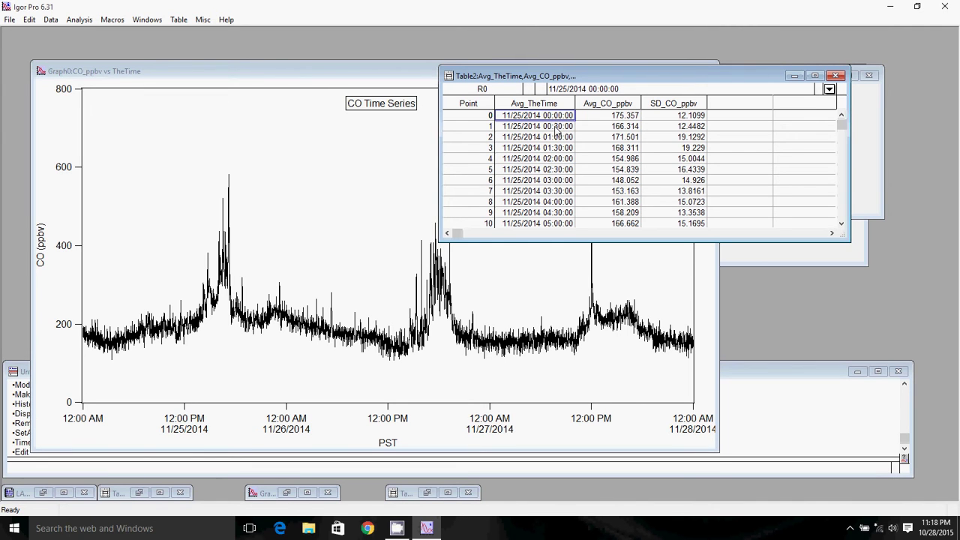
left_click(626, 119)
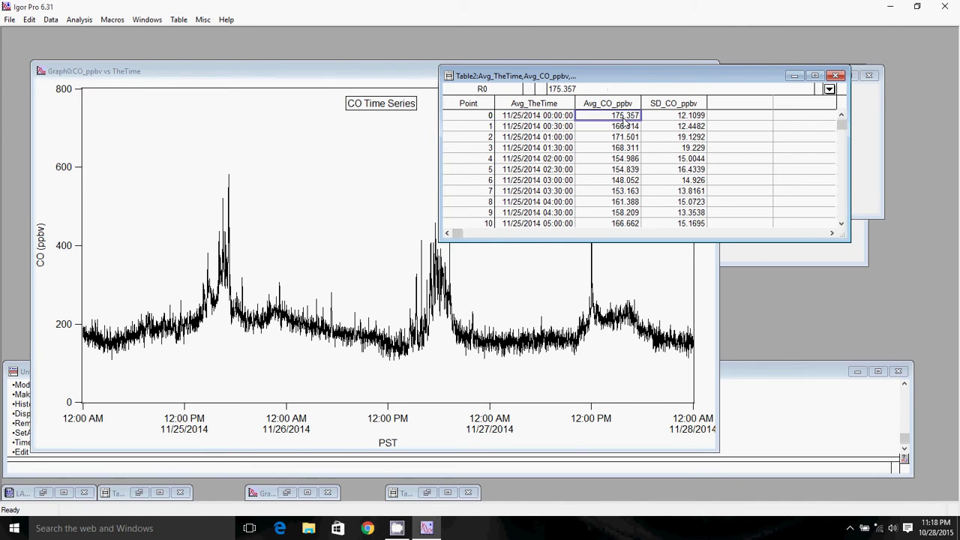
left_click(618, 127)
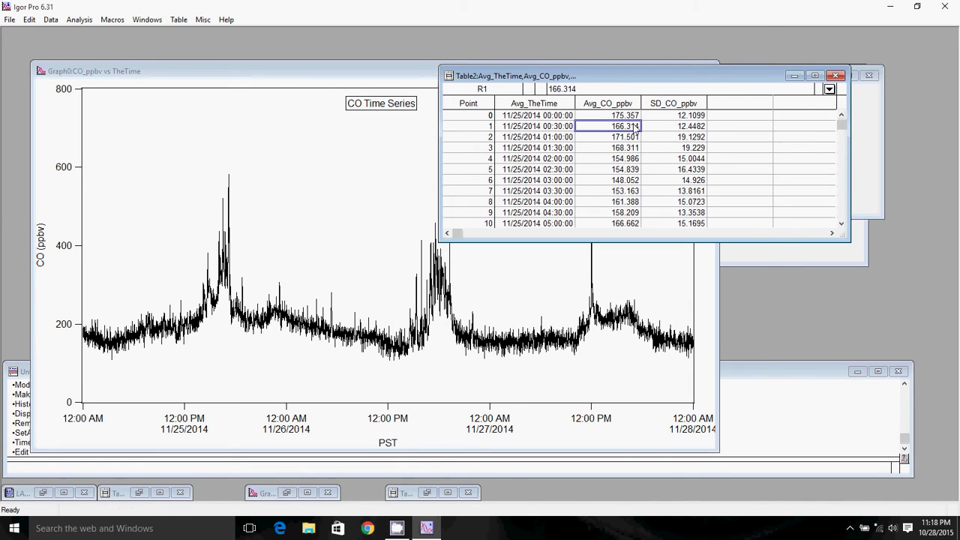
left_click(695, 117)
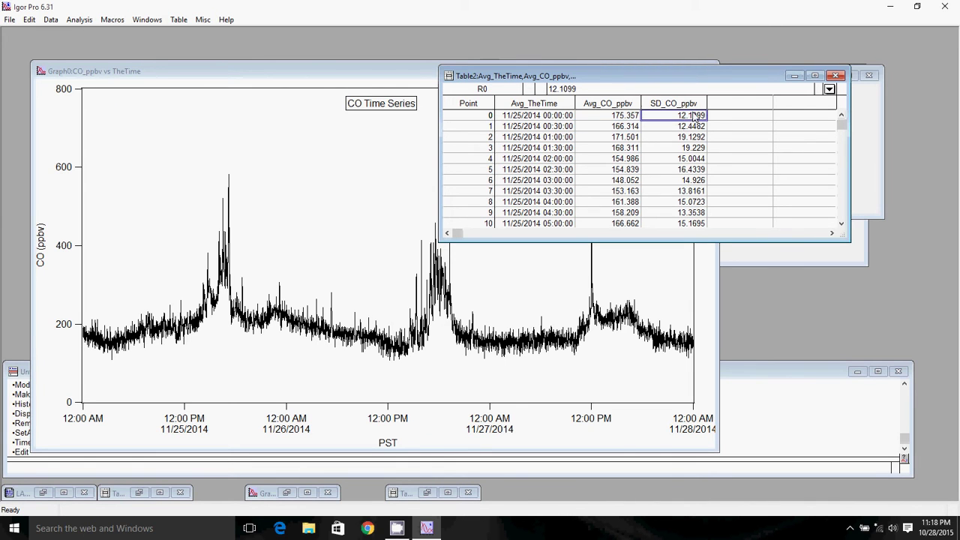
left_click(619, 118)
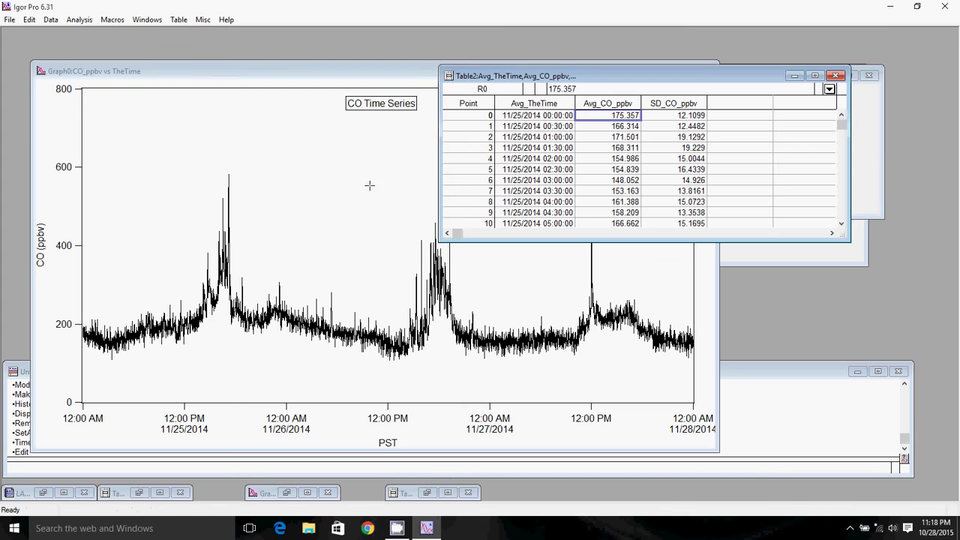
Step: Append Avg_CO_ppbv versus Avg_TheTime as a new trace on the CO time series graph
left_click(348, 157)
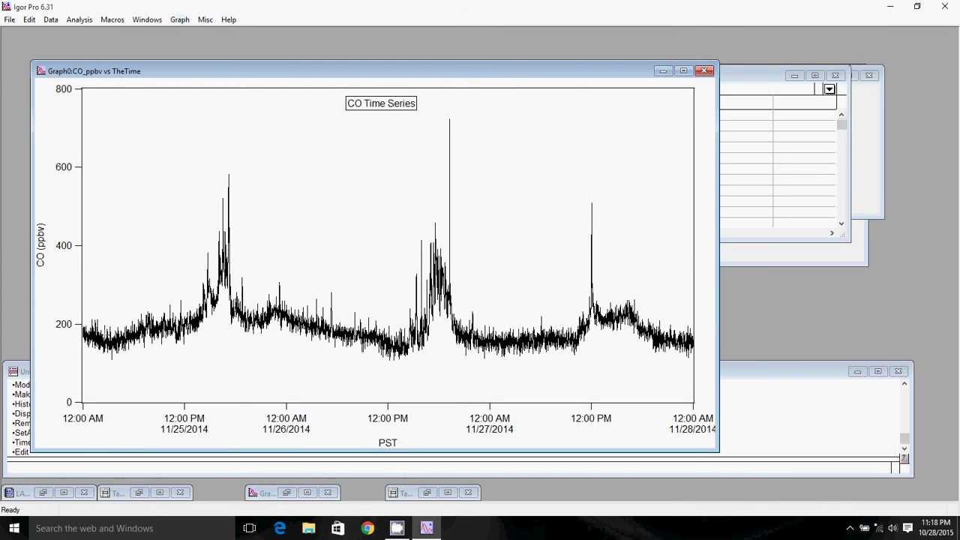
left_click(179, 19)
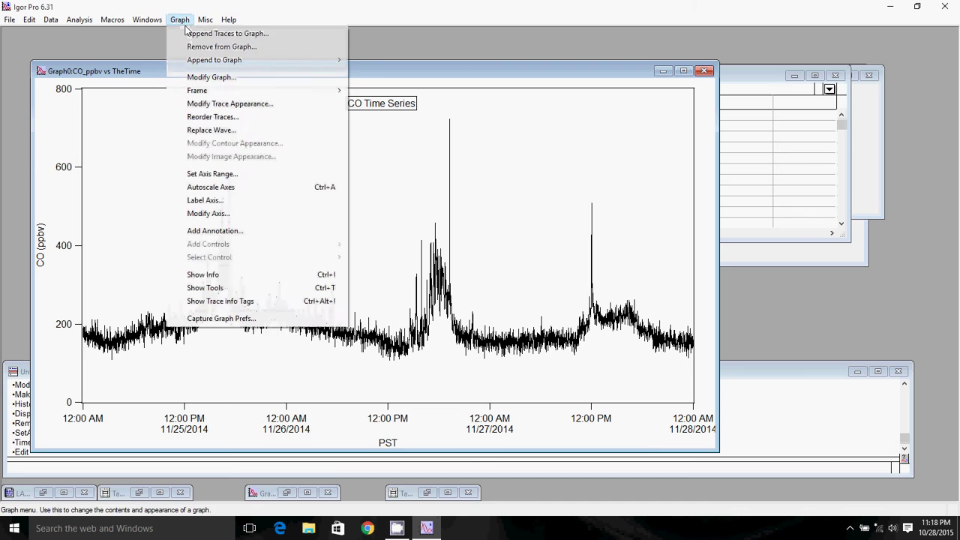
left_click(195, 30)
left_click_drag(639, 217, 617, 157)
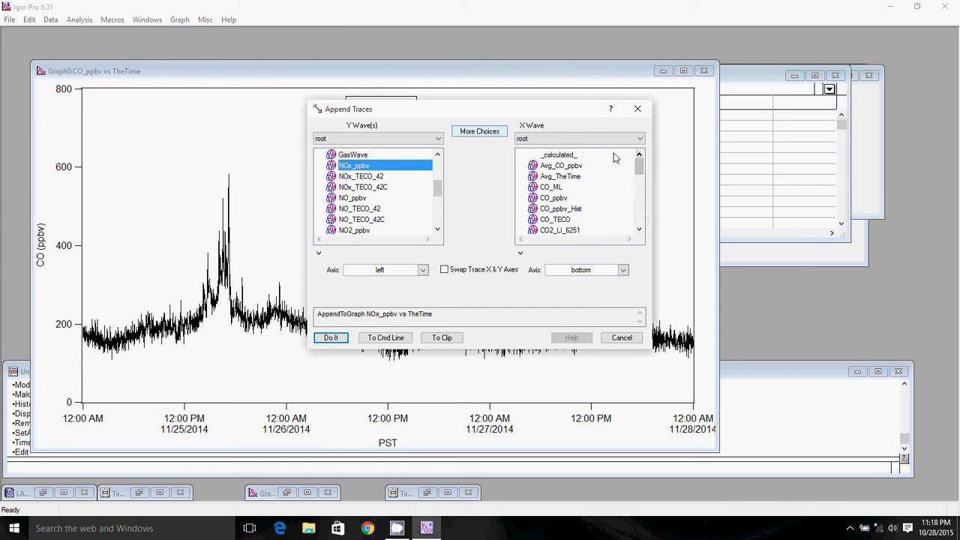
left_click(570, 177)
left_click_drag(439, 178, 439, 159)
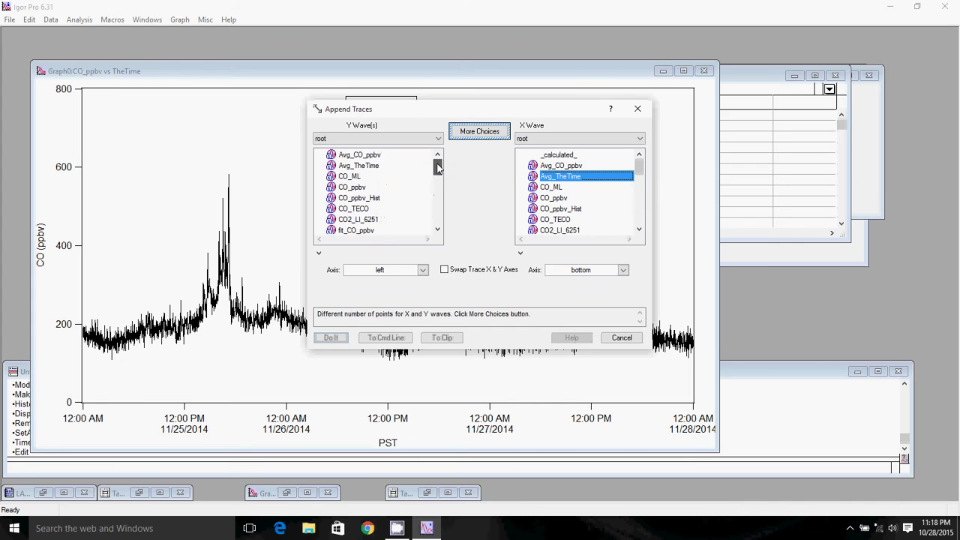
left_click(360, 155)
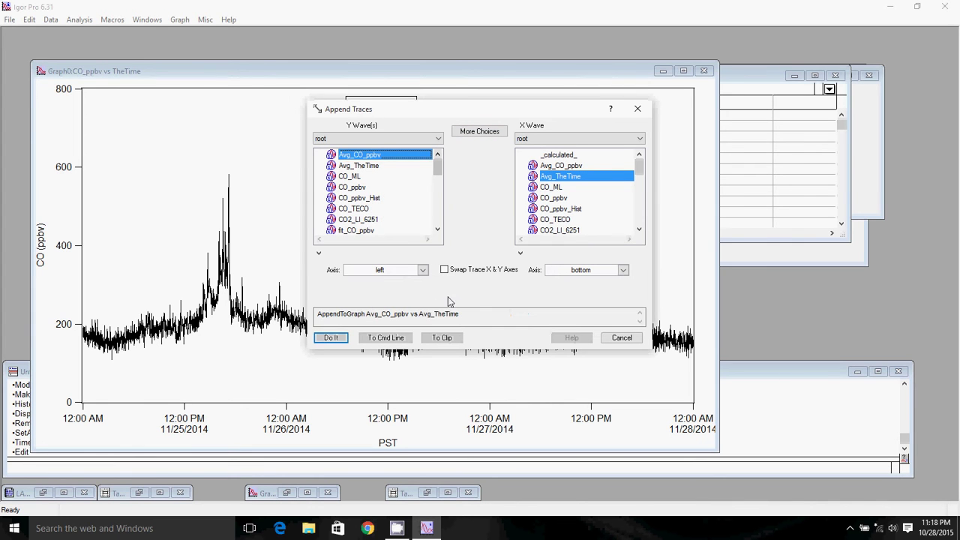
left_click(328, 338)
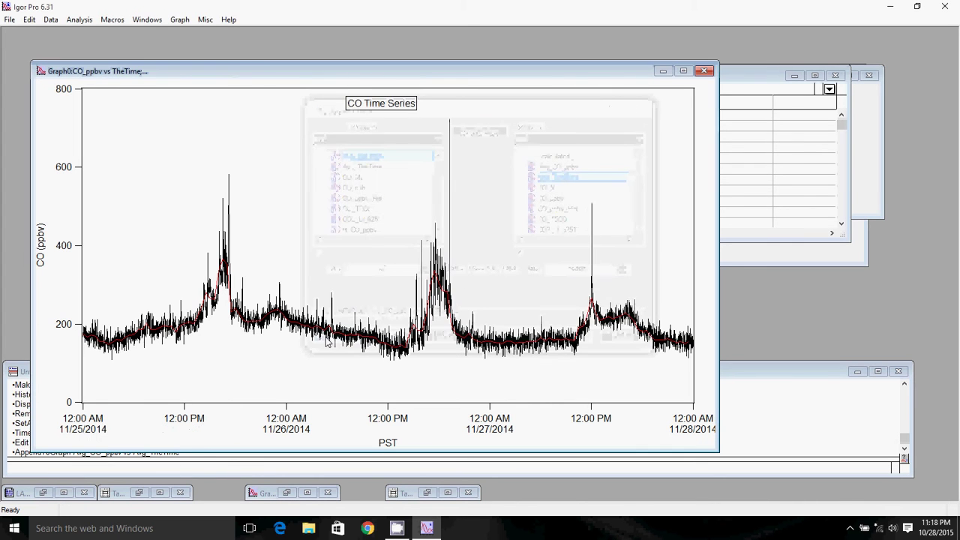
Step: Set the Avg_CO_ppbv trace's line size to 3
double_click(345, 217)
left_click(172, 141)
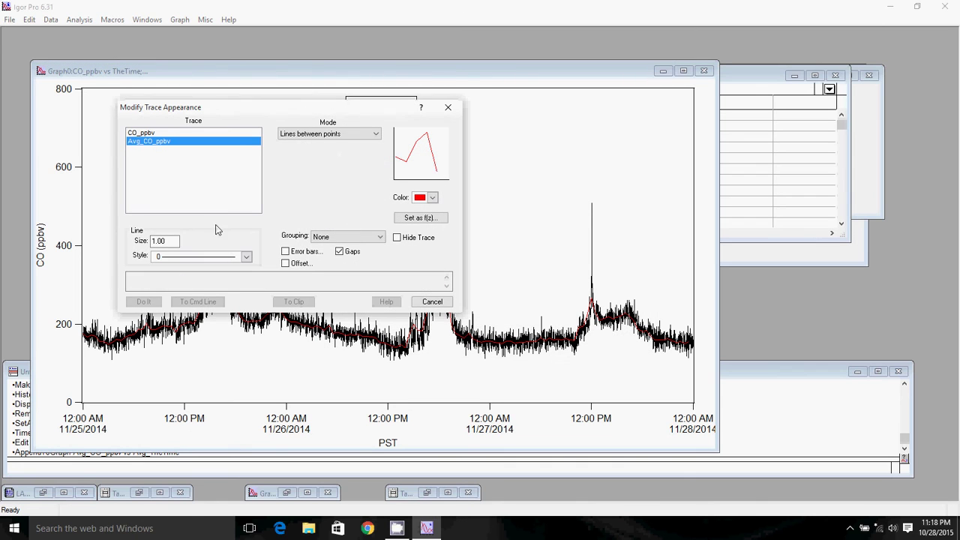
left_click_drag(177, 241, 120, 248)
type("3")
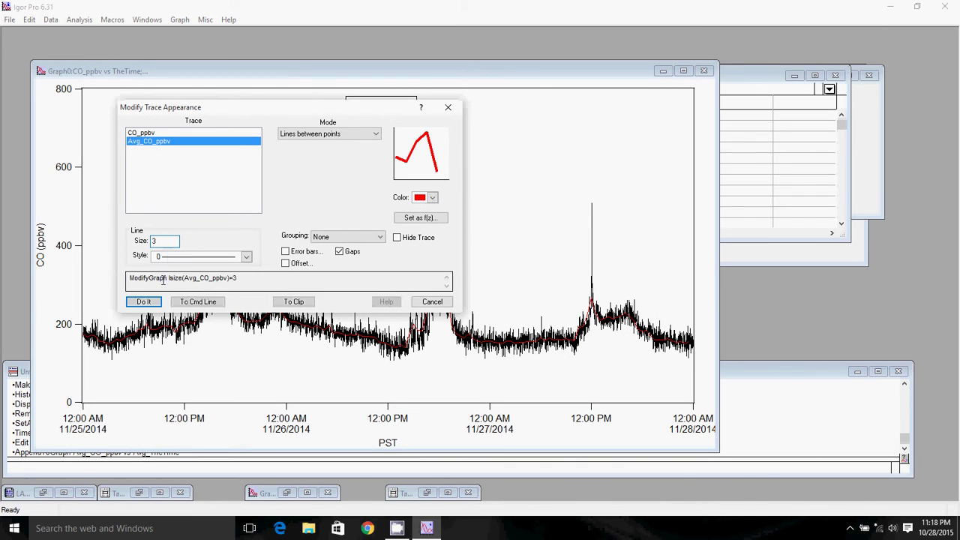
left_click(143, 301)
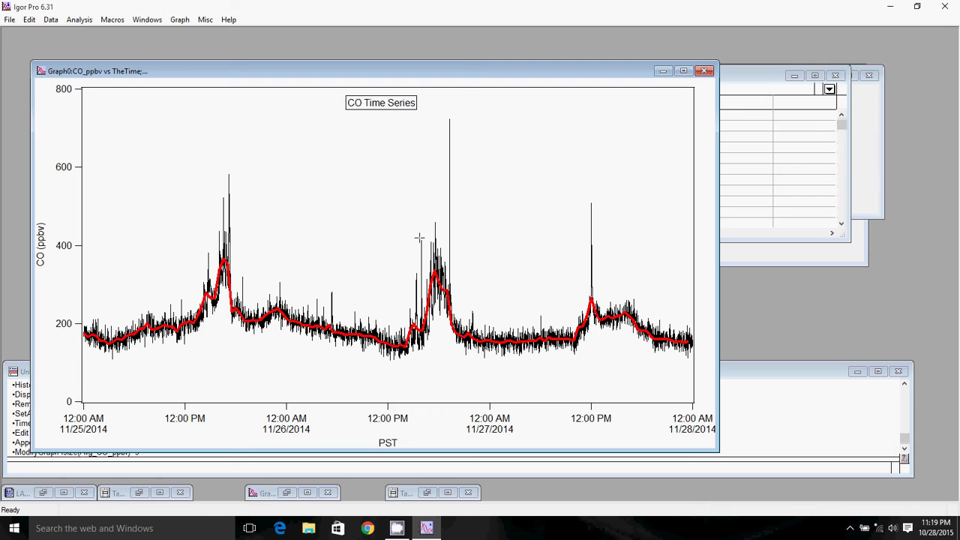
Step: Minimize the graph, averages table and Time_Average panel, leaving the Data Masher's Diel Stats page visible
left_click(664, 71)
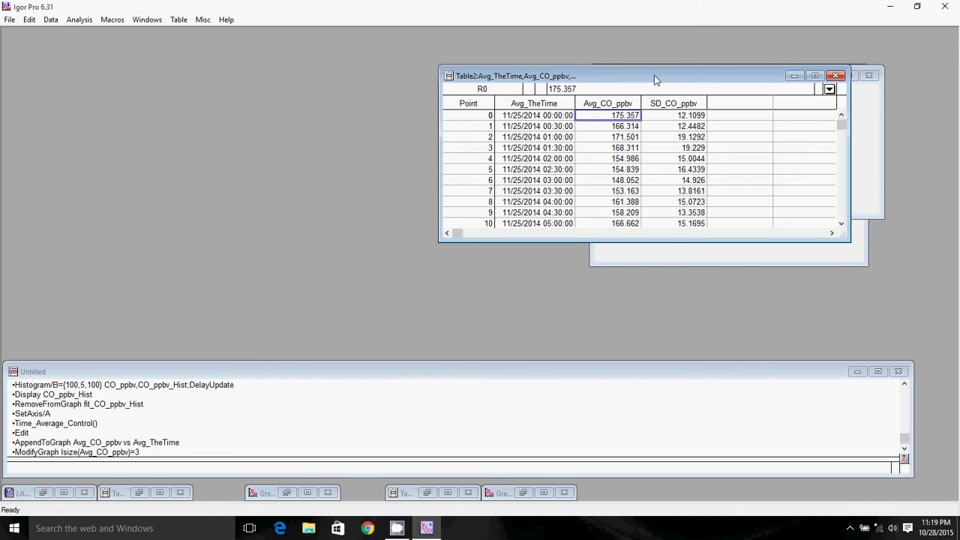
left_click_drag(654, 75, 522, 67)
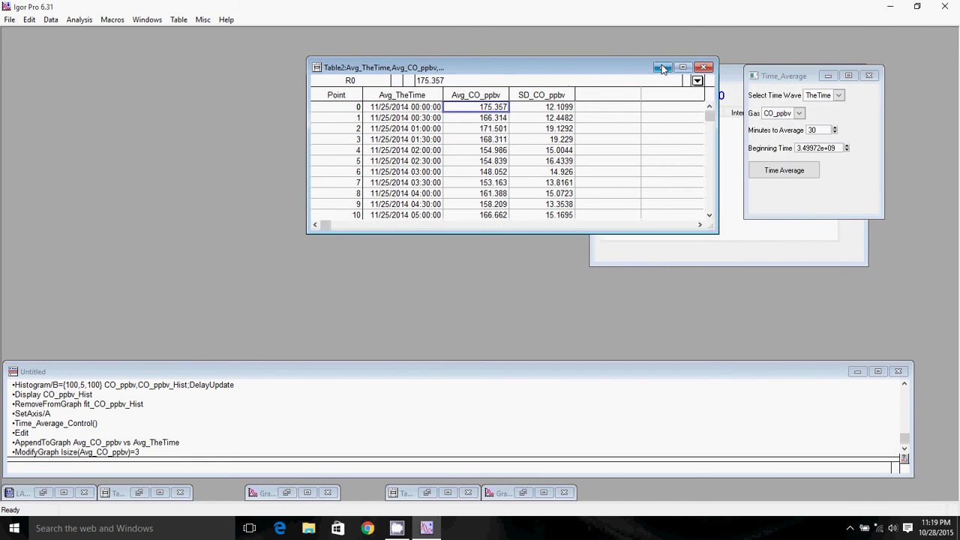
left_click(663, 68)
left_click(828, 76)
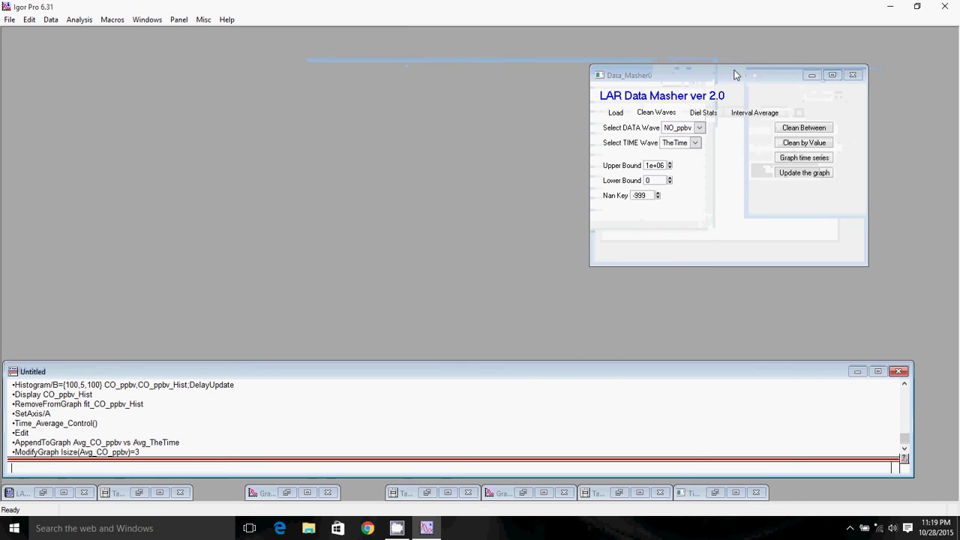
left_click(701, 113)
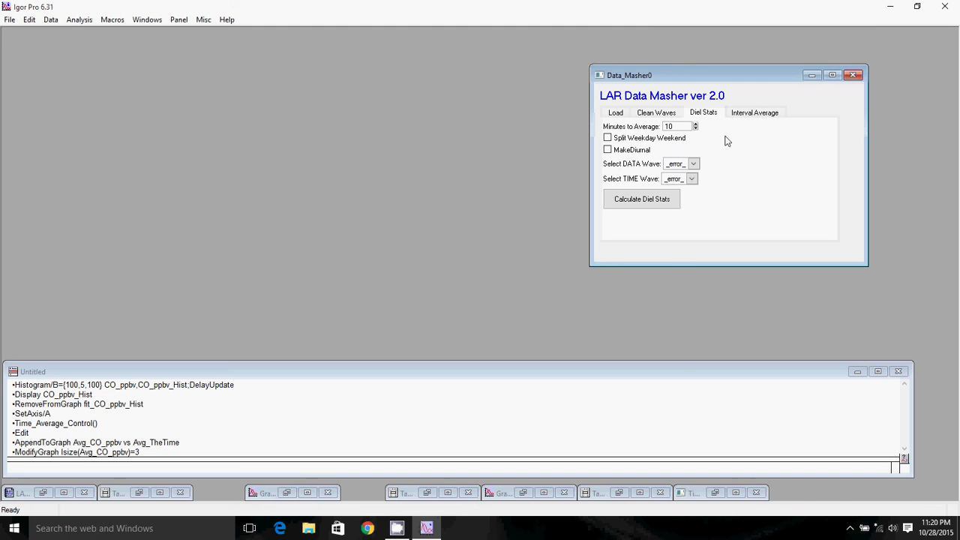
Step: Calculate 30-minute diel stats with CO_ppbv as the data wave and TheTime as the time wave
left_click(622, 113)
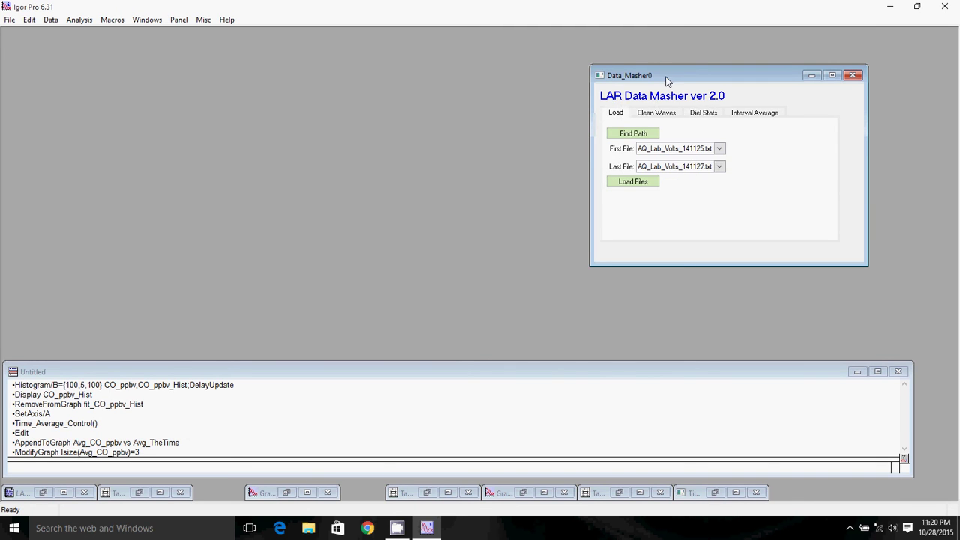
left_click_drag(665, 79, 645, 75)
left_click(681, 109)
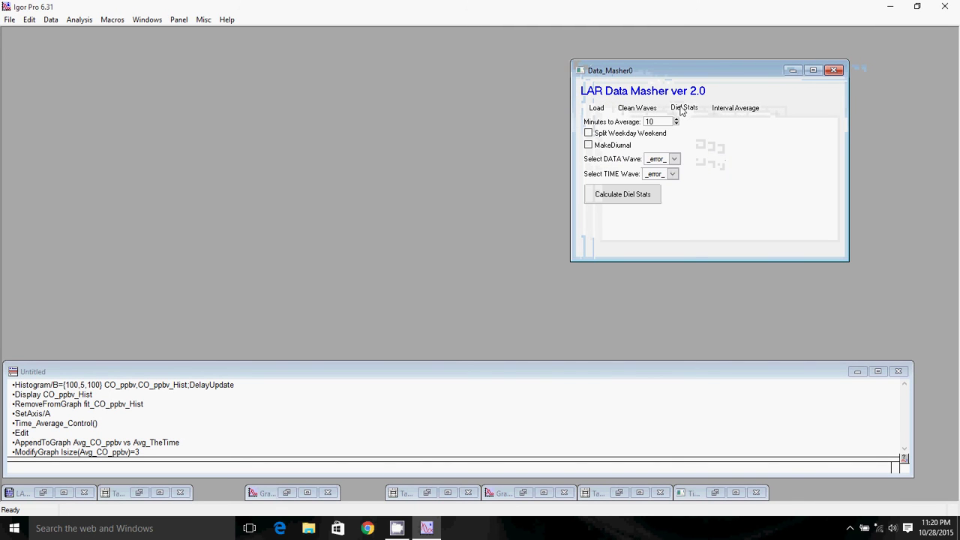
left_click(666, 120)
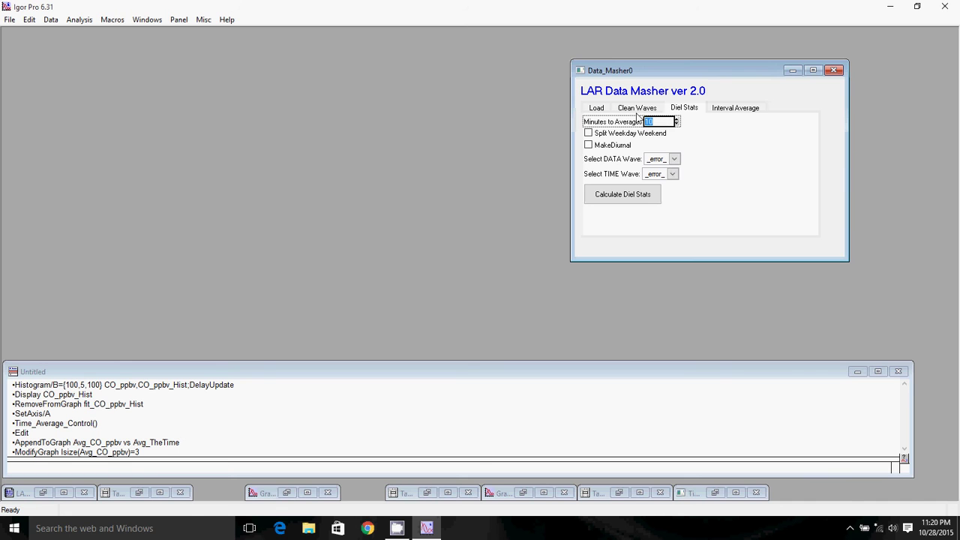
key("Return")
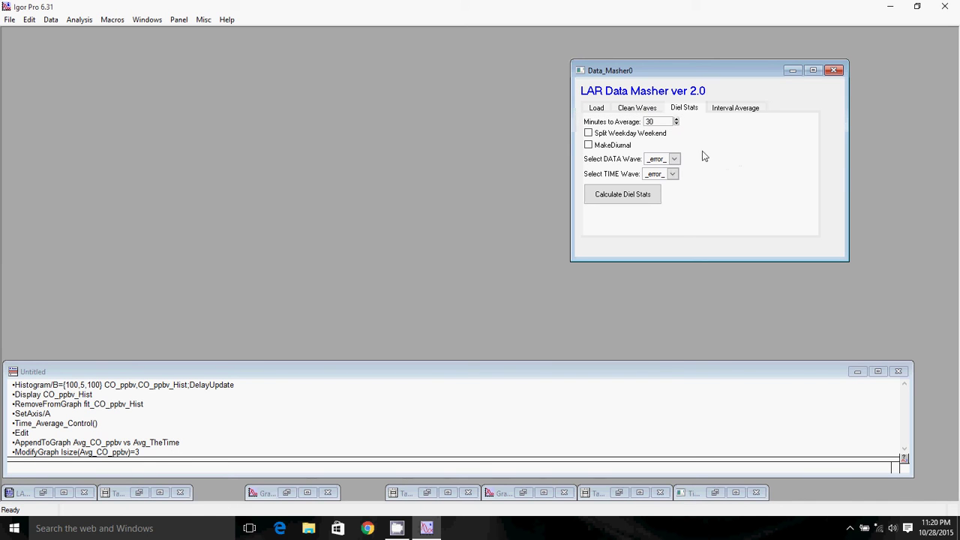
left_click(674, 159)
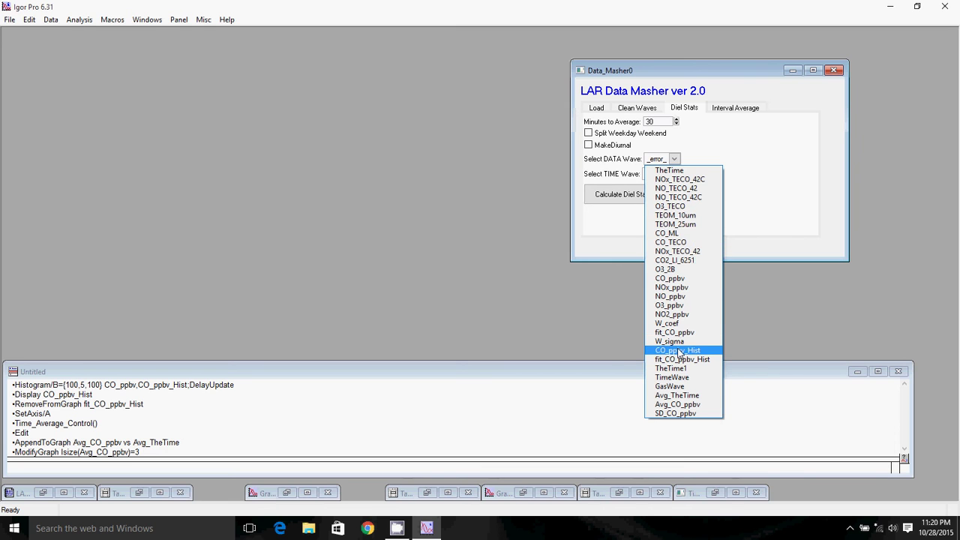
left_click(682, 279)
left_click(674, 174)
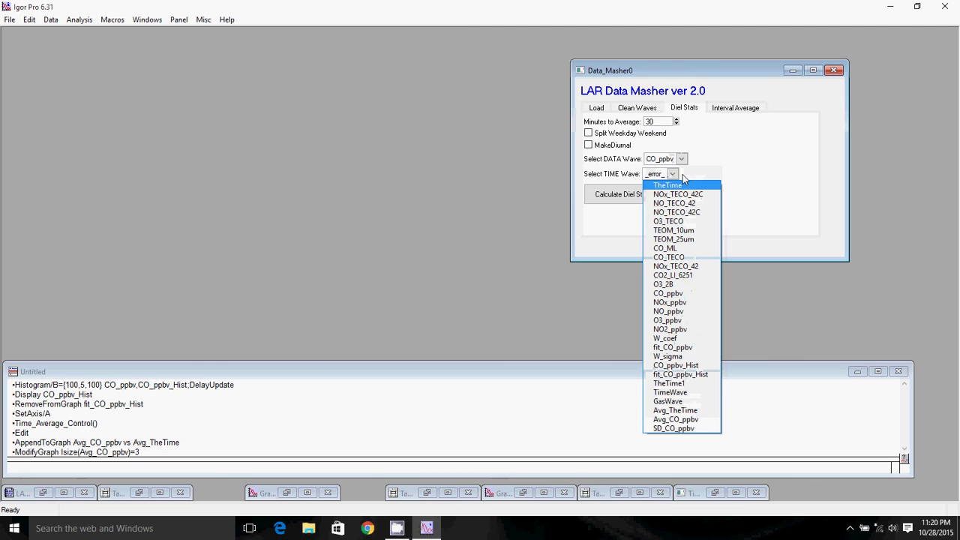
left_click(672, 392)
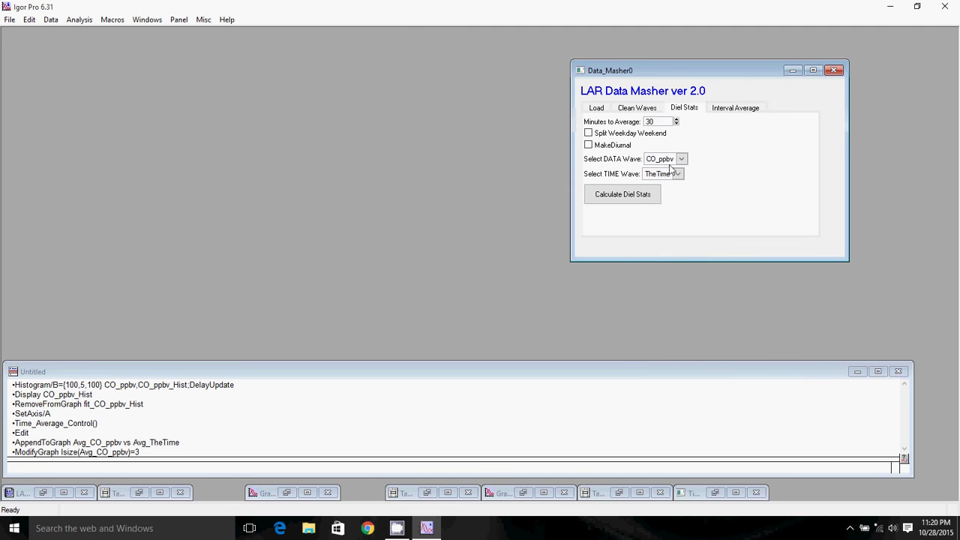
left_click(637, 196)
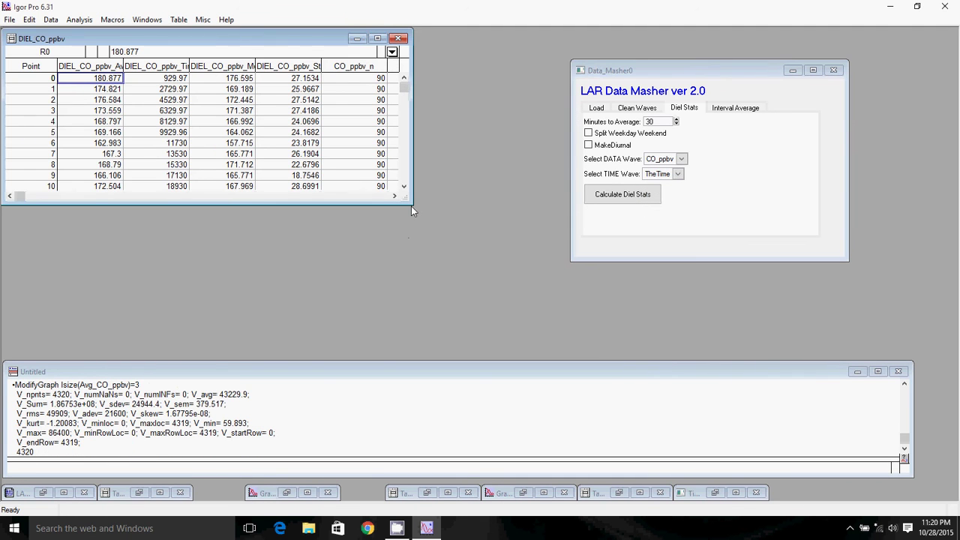
Step: Enlarge the DIEL_CO_ppbv table window and widen its Avg and TimeAvg columns
left_click_drag(411, 205, 644, 261)
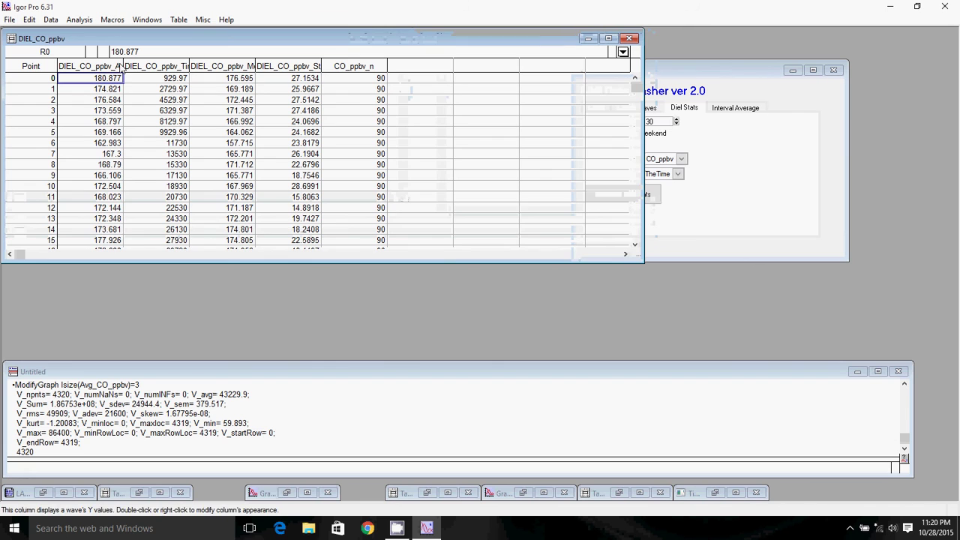
left_click_drag(123, 66, 137, 66)
double_click(206, 69)
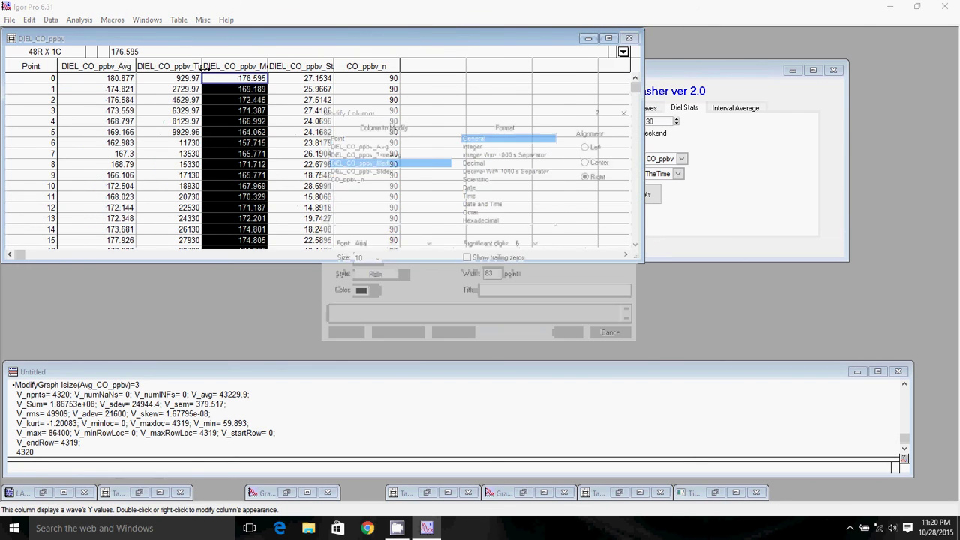
left_click(615, 335)
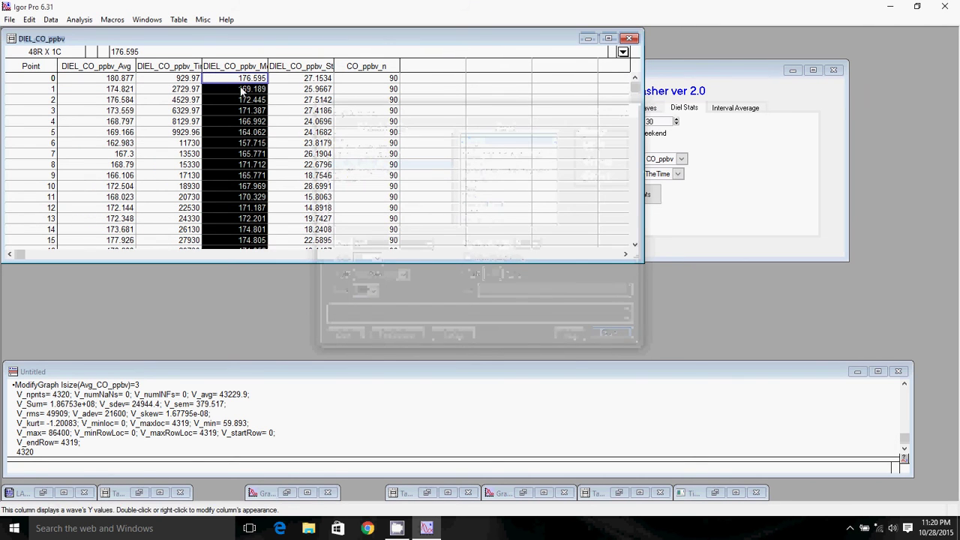
left_click_drag(203, 66, 232, 66)
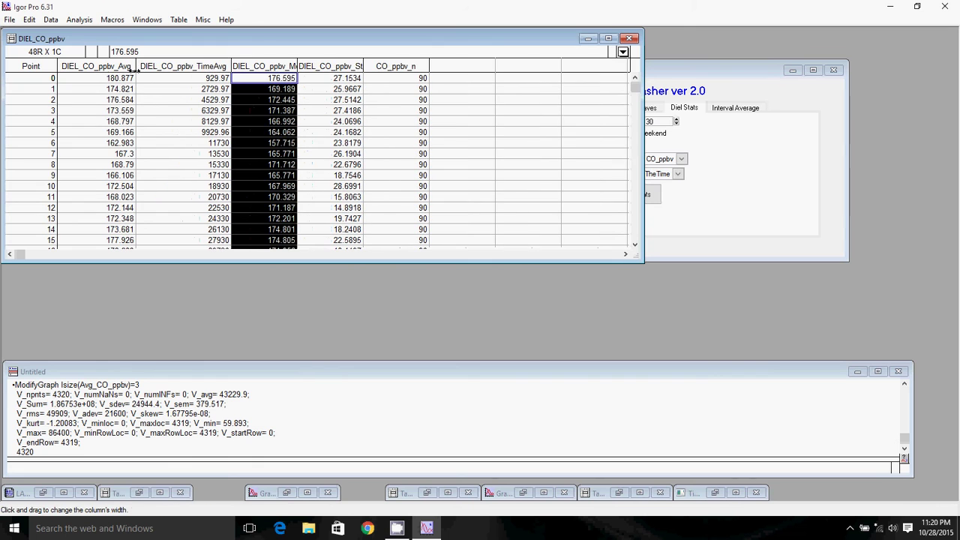
left_click(111, 69)
left_click(112, 78)
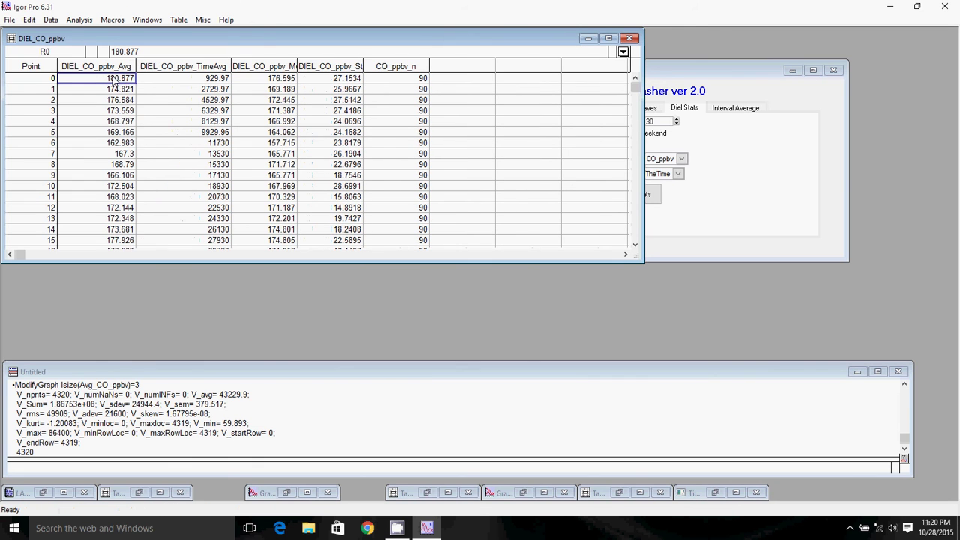
Step: Format DIEL_CO_ppbv_TimeAvg as time of day and check the first row values
right_click(214, 69)
mouse_move(300, 256)
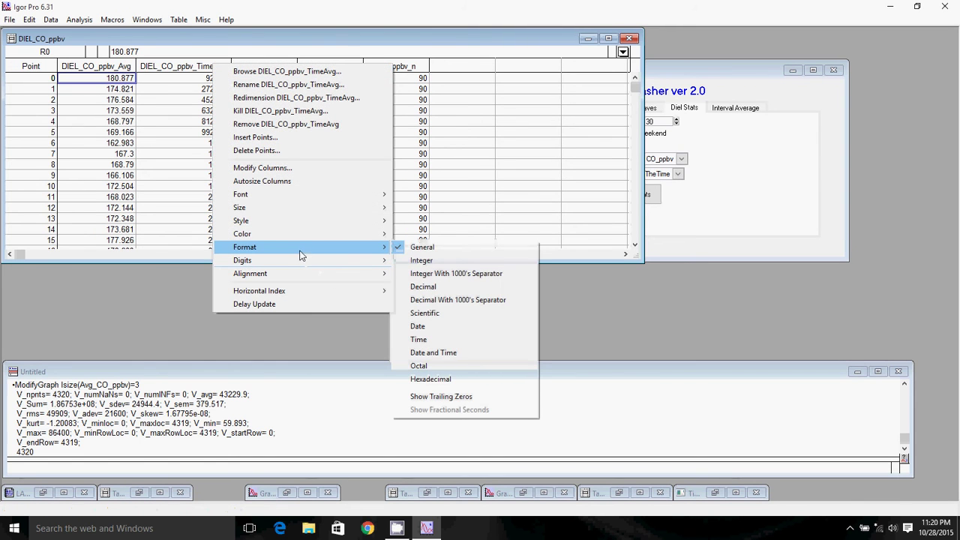
left_click(418, 339)
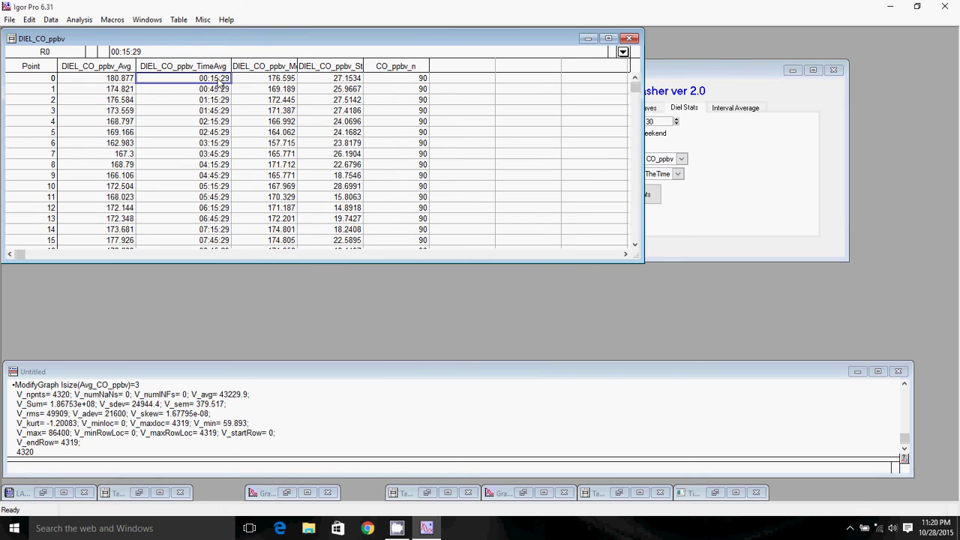
left_click(218, 88)
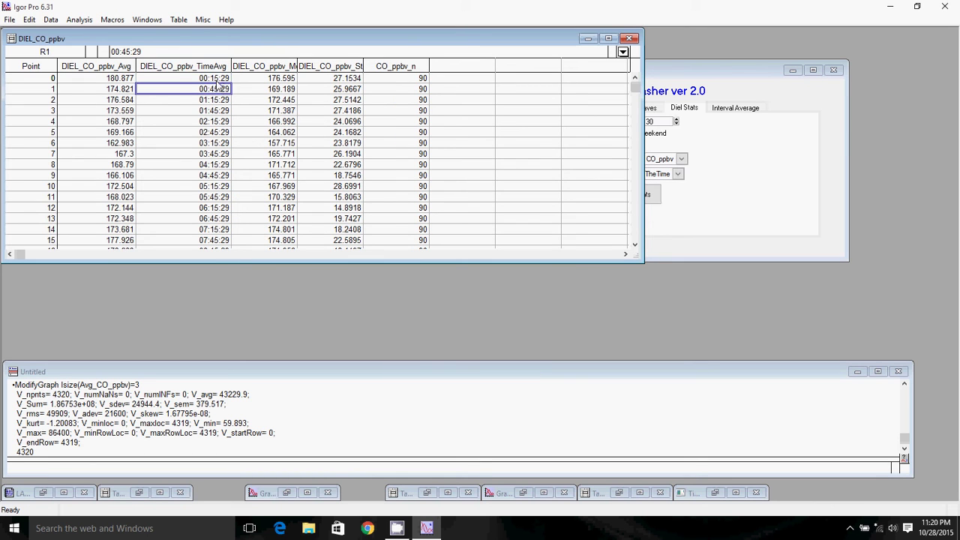
key("Up")
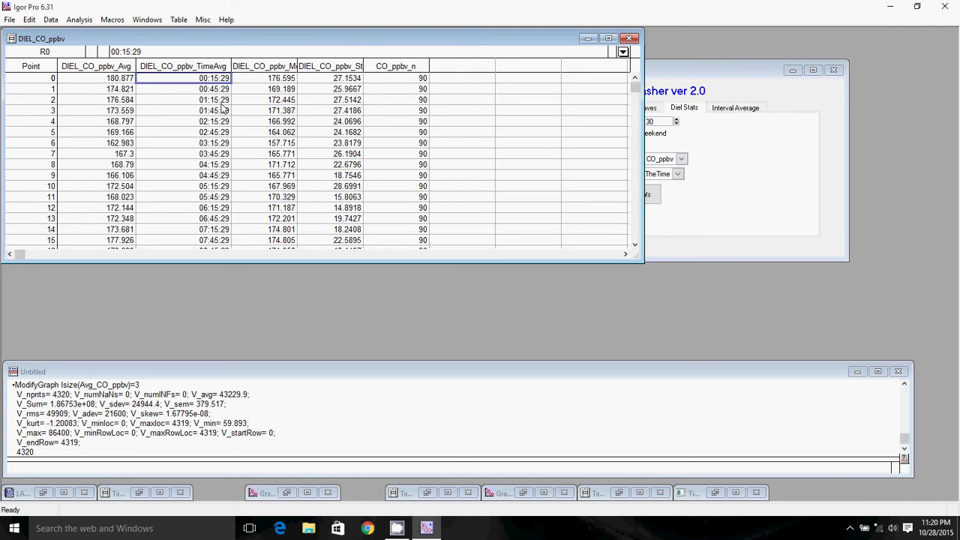
left_click(220, 101)
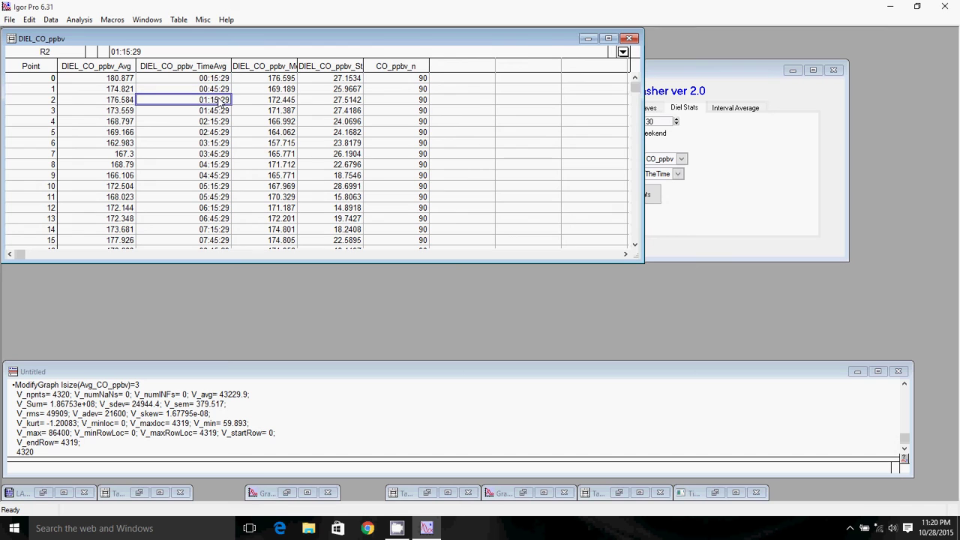
Step: Widen the DIEL_CO_ppbv_Median and DIEL_CO_ppbv_Stdev columns so their names show fully
left_click_drag(297, 66, 323, 66)
left_click(304, 78)
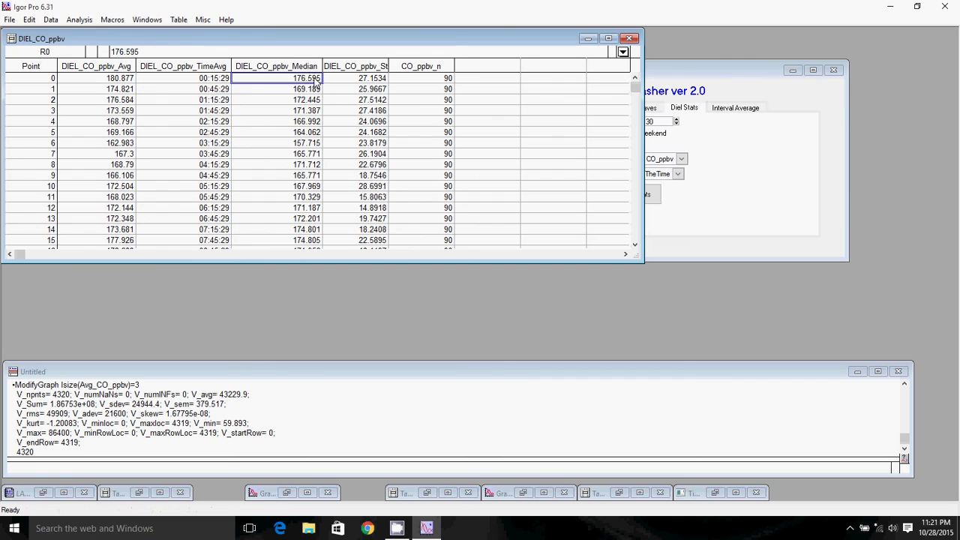
left_click_drag(390, 66, 579, 63)
left_click(383, 79)
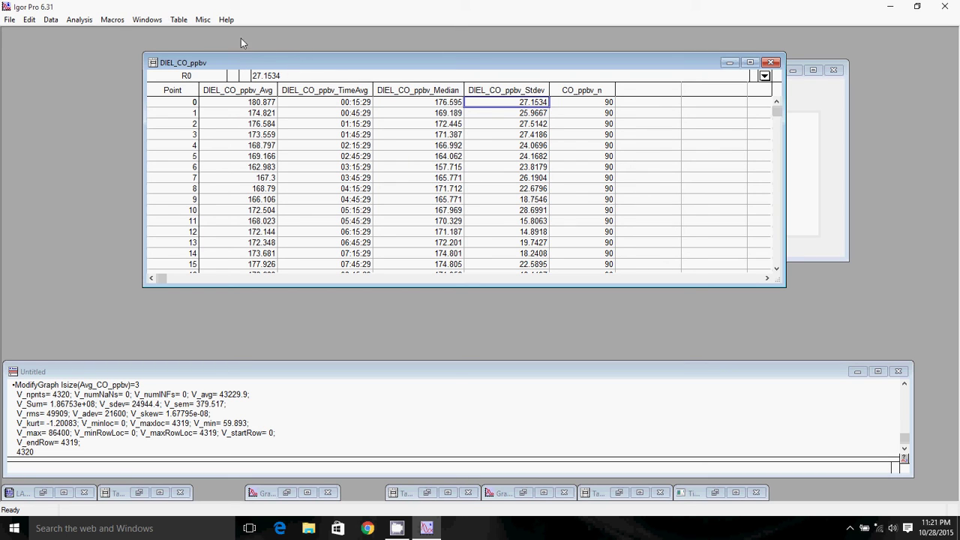
Step: Make a new graph of DIEL_CO_ppbv_Avg versus DIEL_CO_ppbv_TimeAvg and enlarge its window
left_click(148, 20)
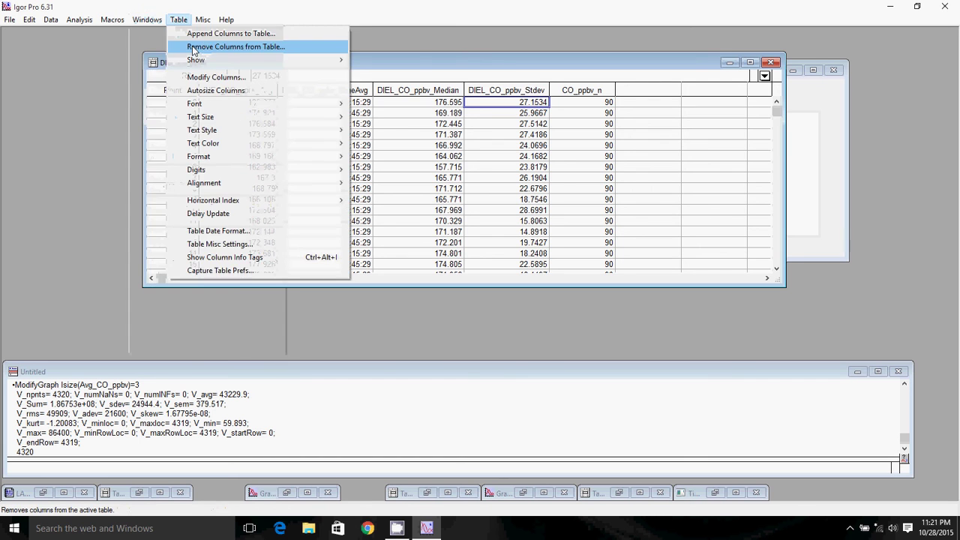
left_click(166, 33)
left_click_drag(697, 187, 693, 180)
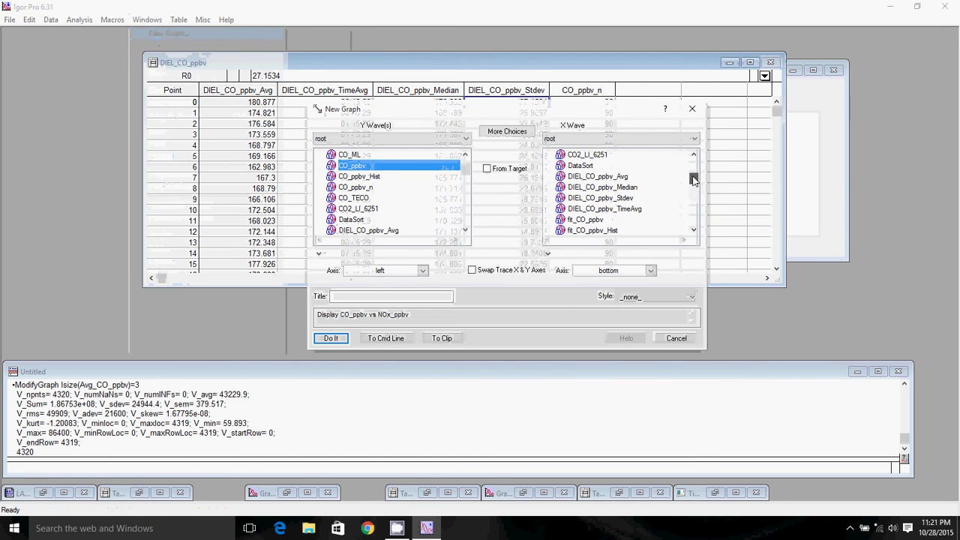
left_click(626, 219)
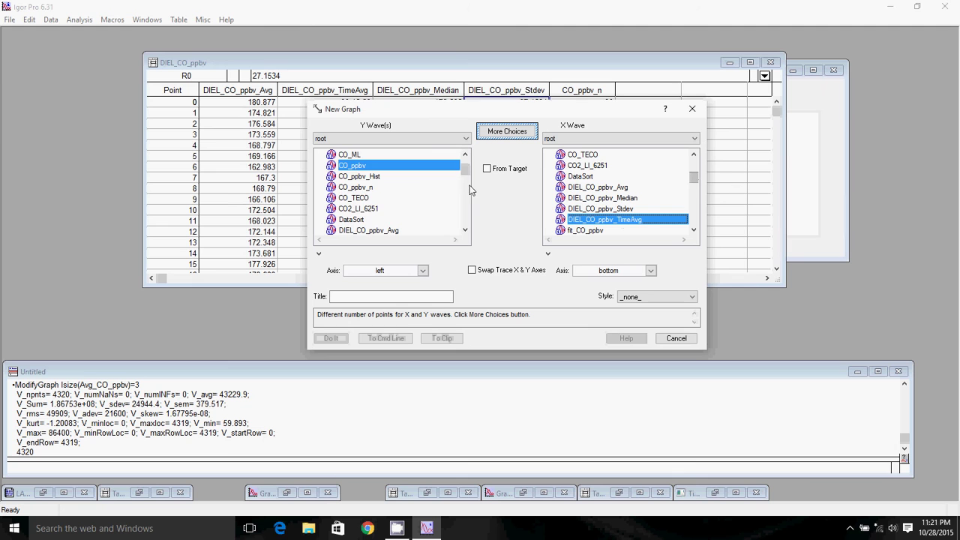
left_click_drag(466, 171, 465, 178)
left_click(375, 188)
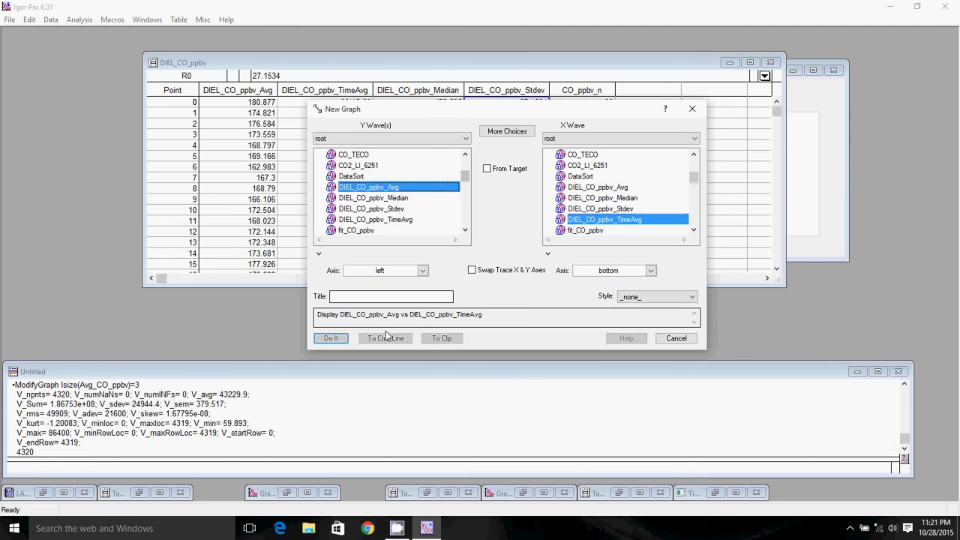
left_click(331, 339)
left_click_drag(253, 38, 363, 62)
left_click_drag(450, 234, 655, 382)
Step: Style the trace as black lines and markers with size-2 filled circles
double_click(589, 150)
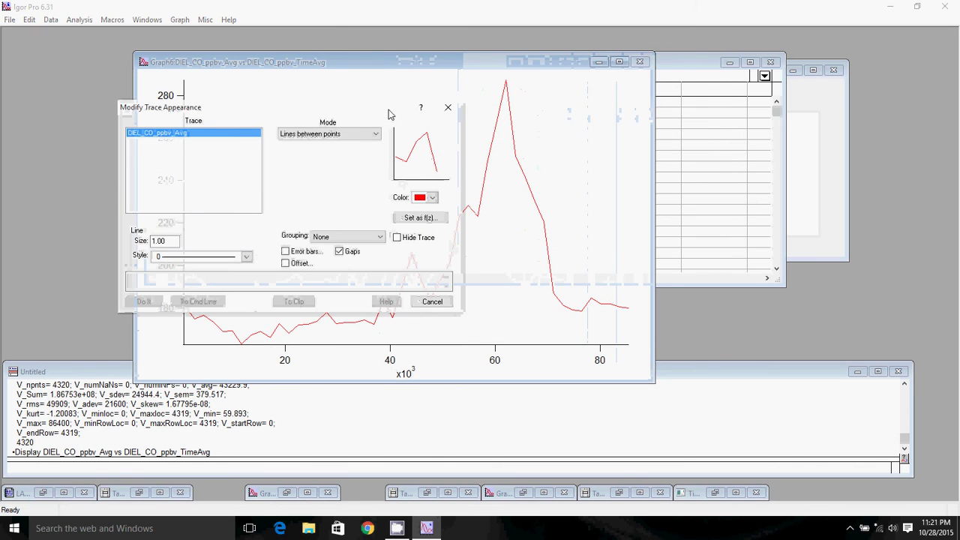
left_click(448, 108)
right_click(396, 130)
left_click(418, 183)
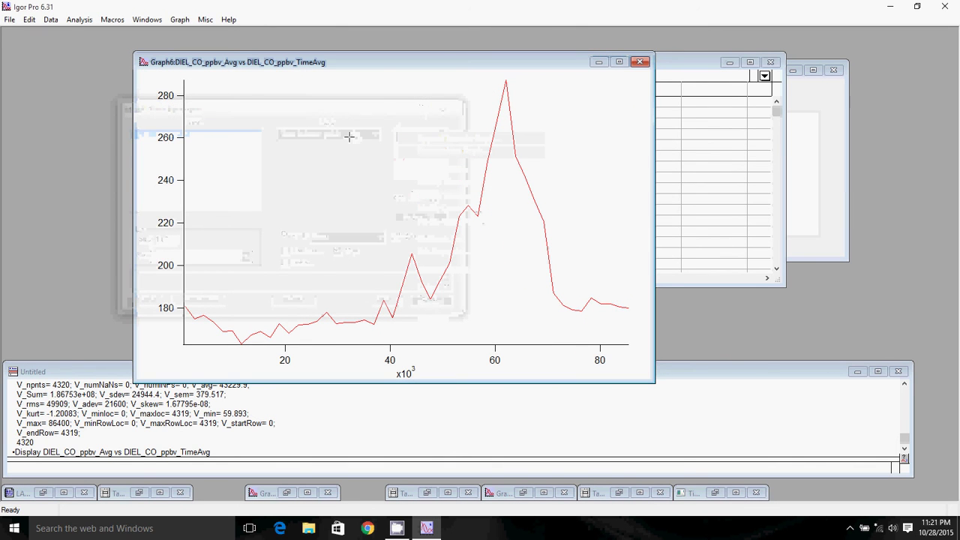
left_click(351, 134)
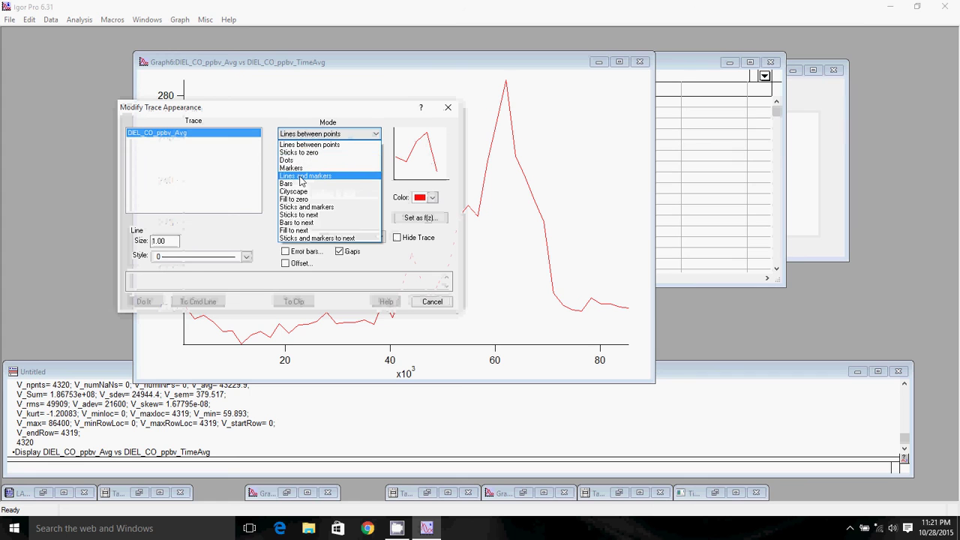
left_click(300, 176)
left_click(338, 149)
left_click(364, 188)
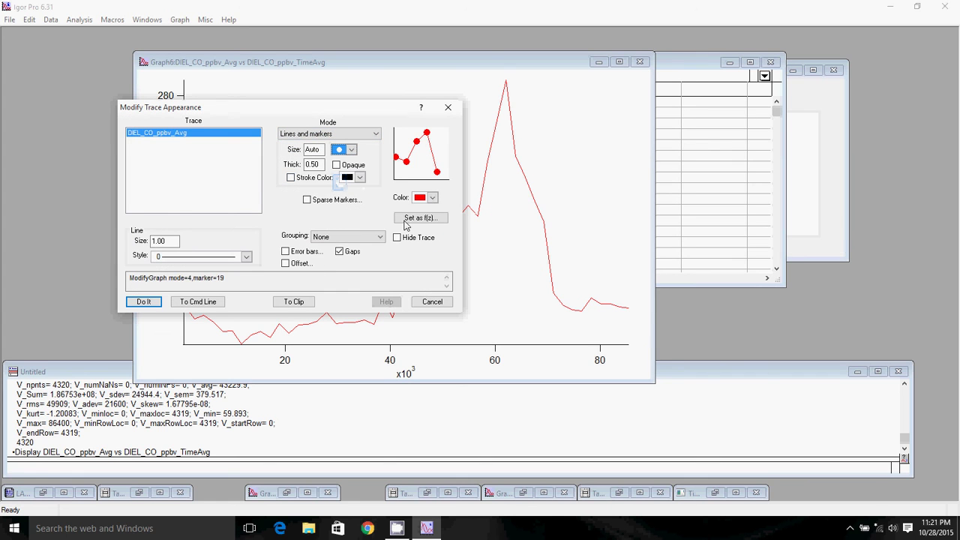
double_click(315, 149)
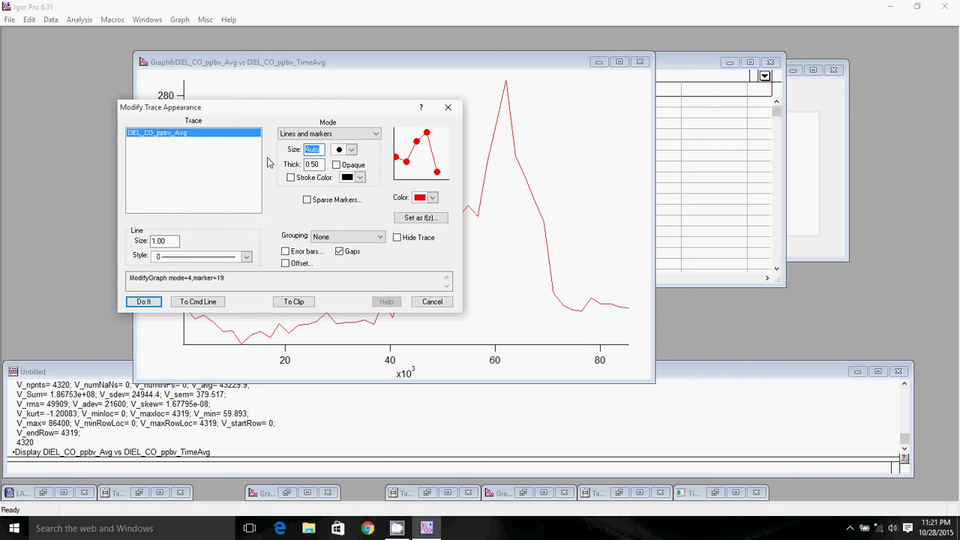
type("2")
left_click(425, 197)
left_click(478, 209)
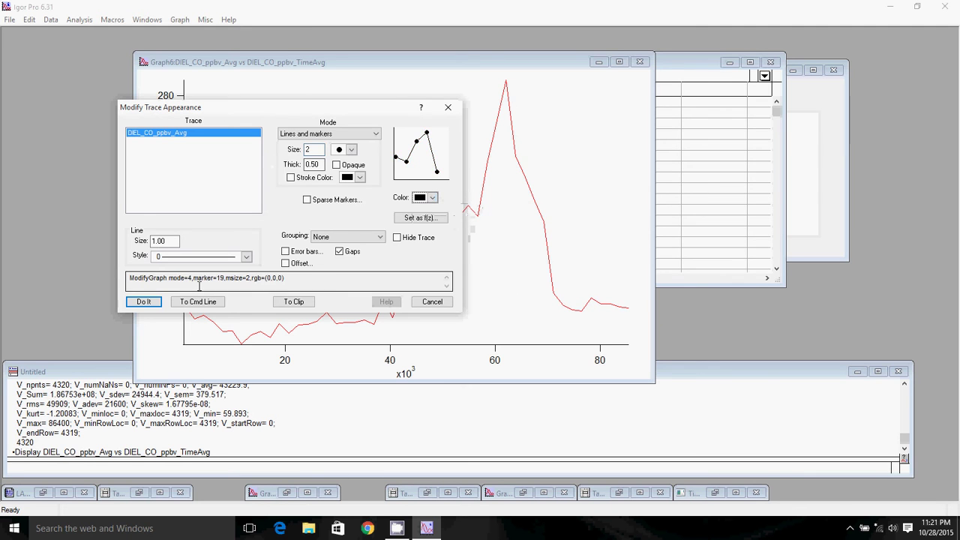
key("Return")
right_click(317, 186)
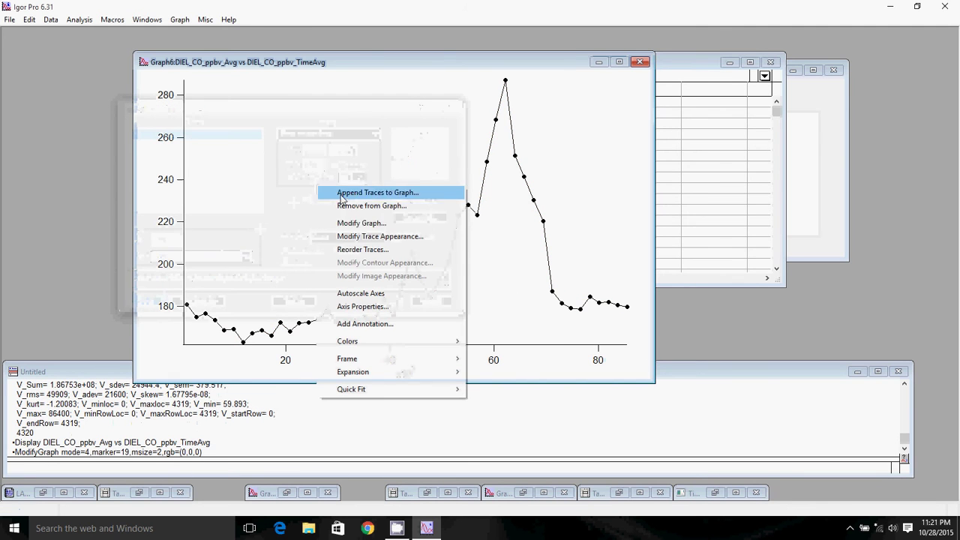
Step: Label the left axis 'CO (ppbv)' and the bottom axis 'Time of Day'
left_click(367, 307)
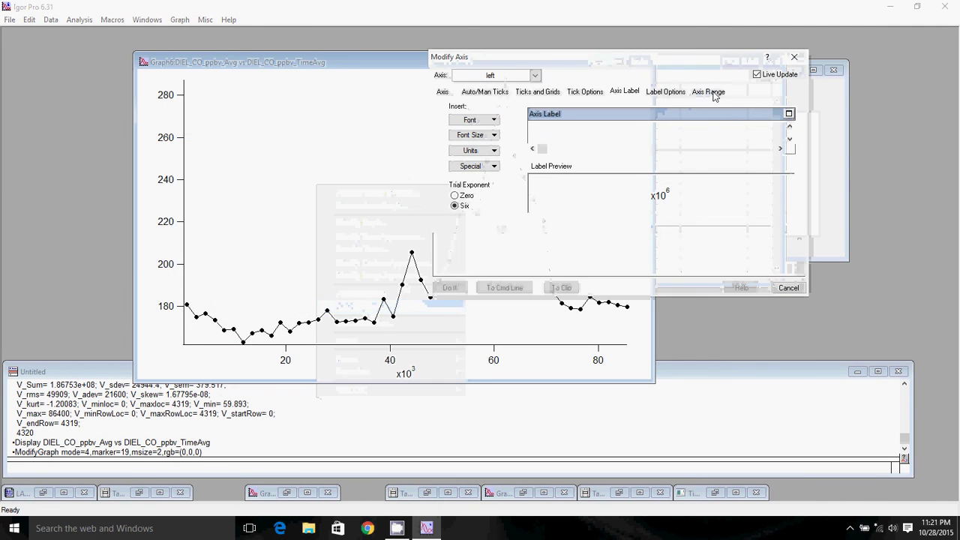
left_click(621, 126)
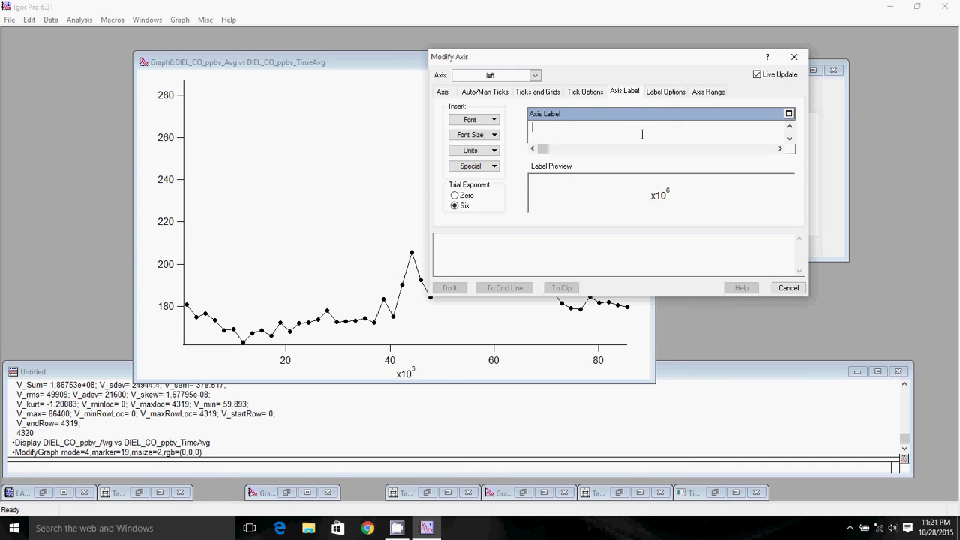
type("CO_")
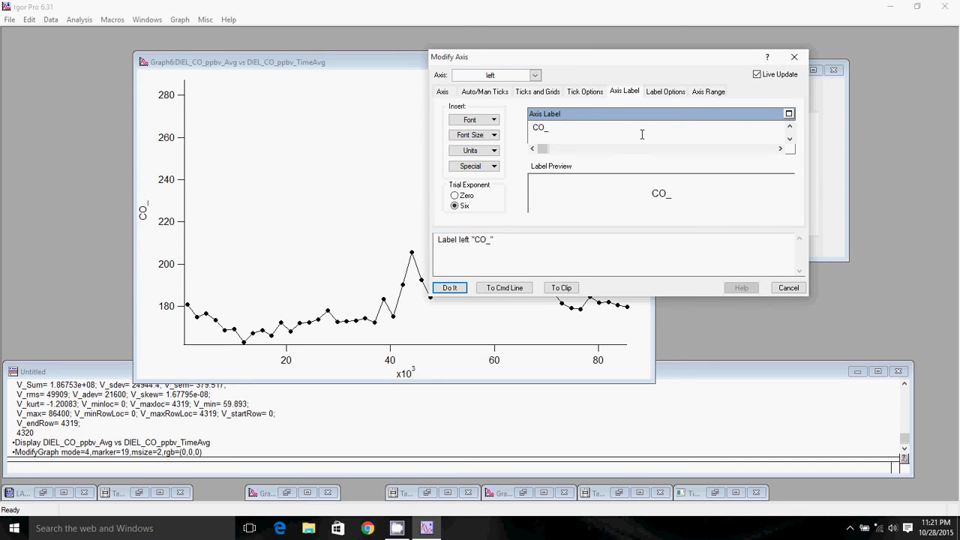
key("BackSpace")
type("(ppbv")
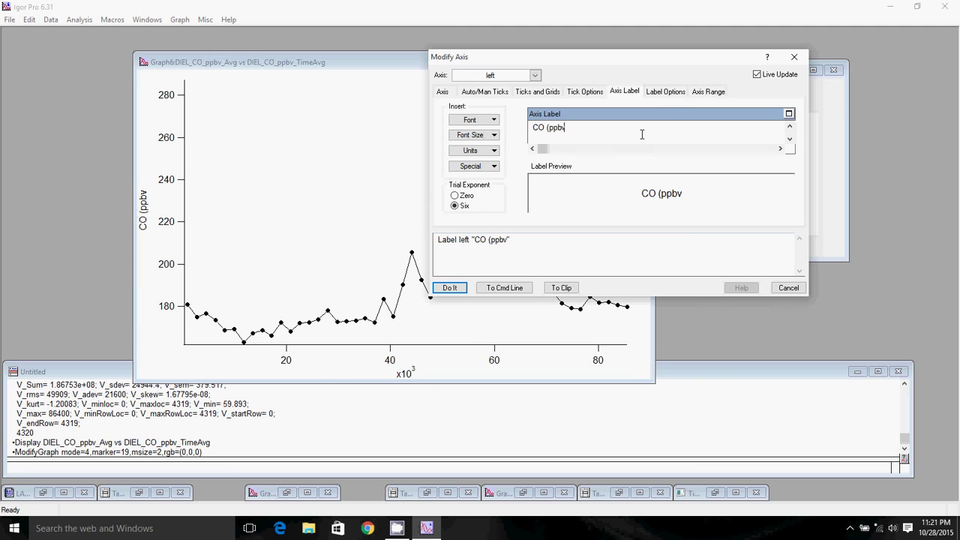
type(")")
left_click(512, 76)
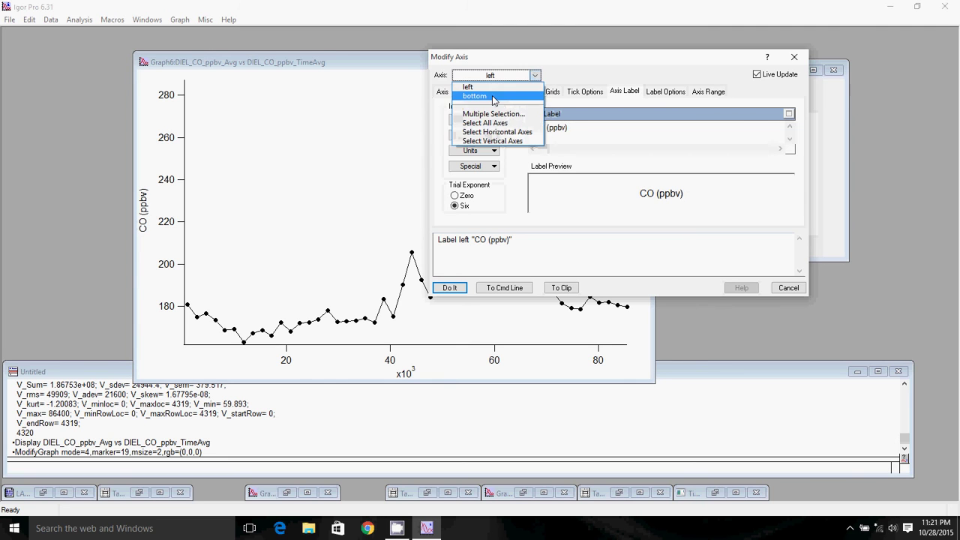
left_click(493, 95)
left_click(551, 126)
type("Time")
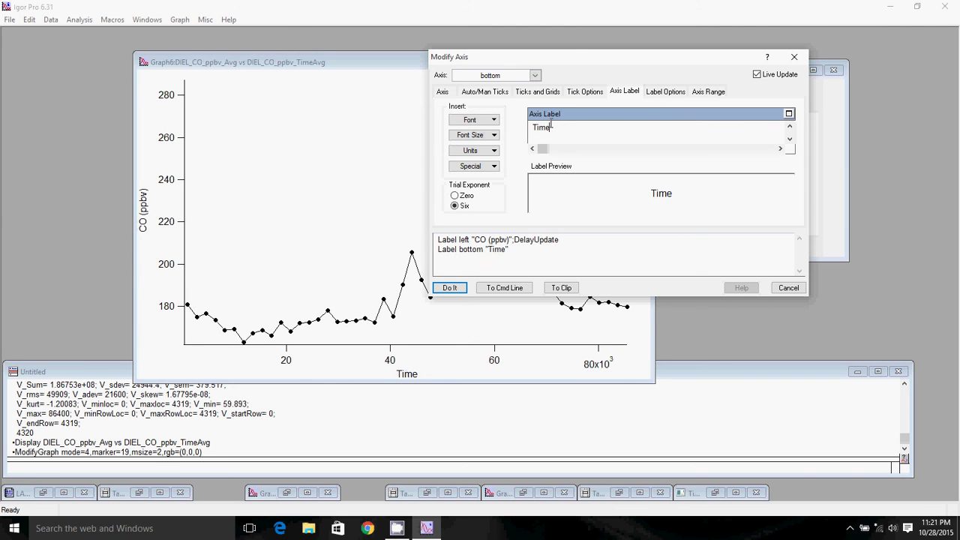
type(" of Day")
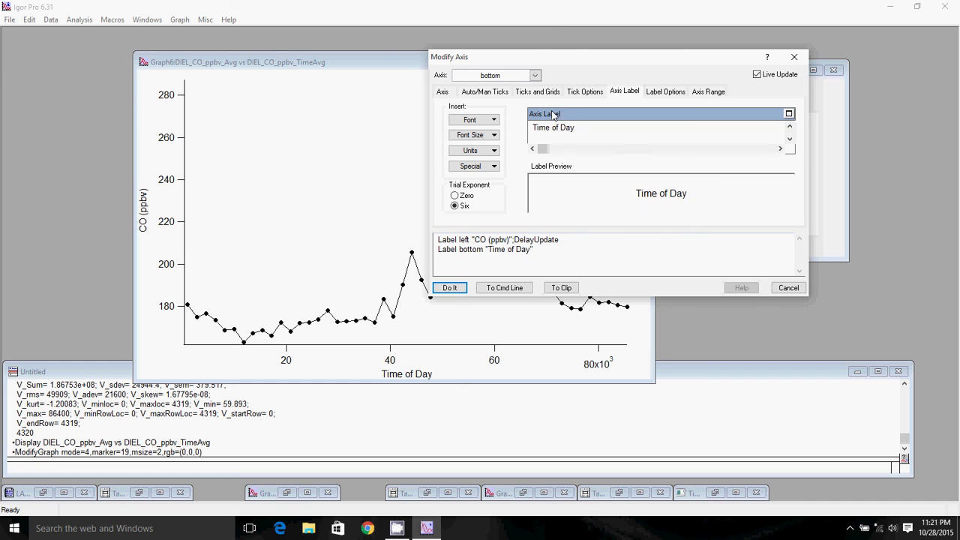
Step: Make the bottom axis show date/time values and suppress the 1/1/1904 date
left_click(444, 92)
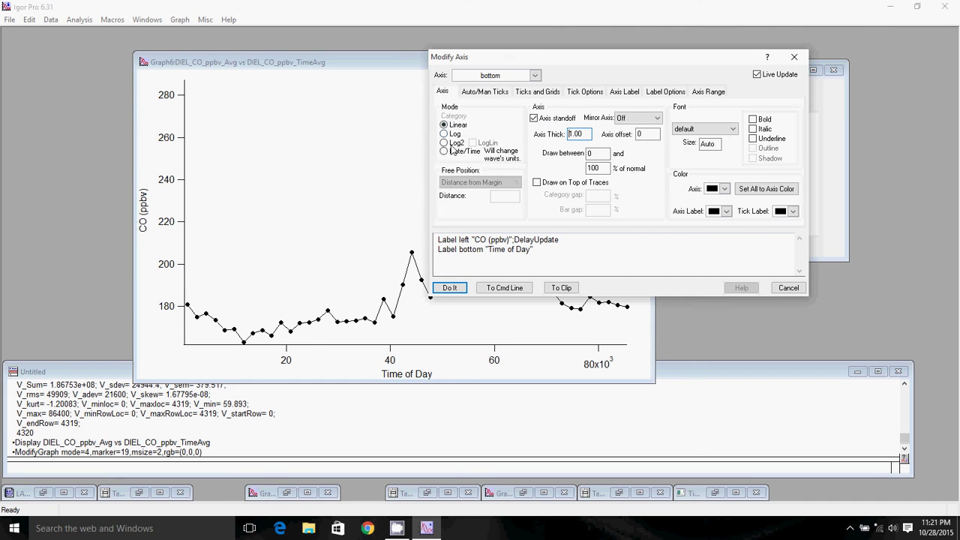
left_click(451, 151)
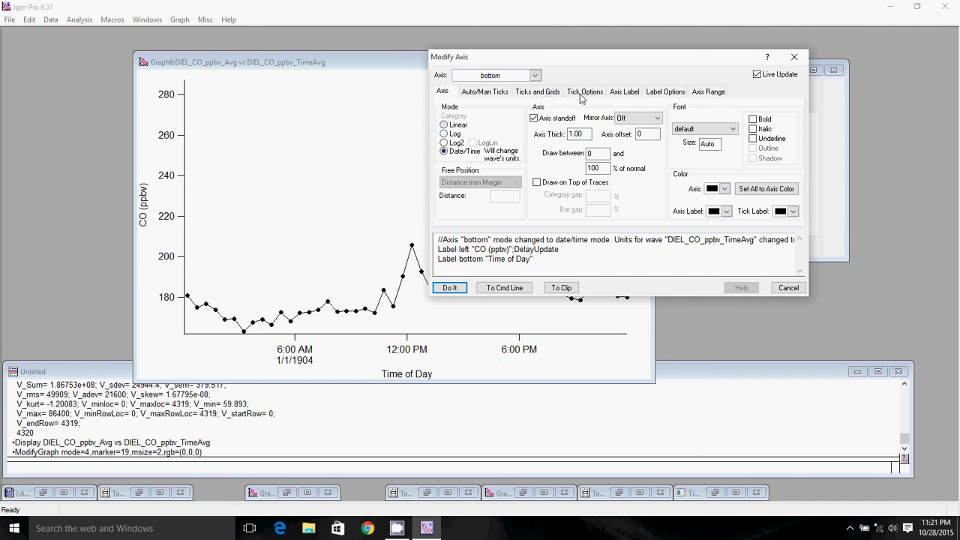
left_click(552, 92)
left_click(478, 182)
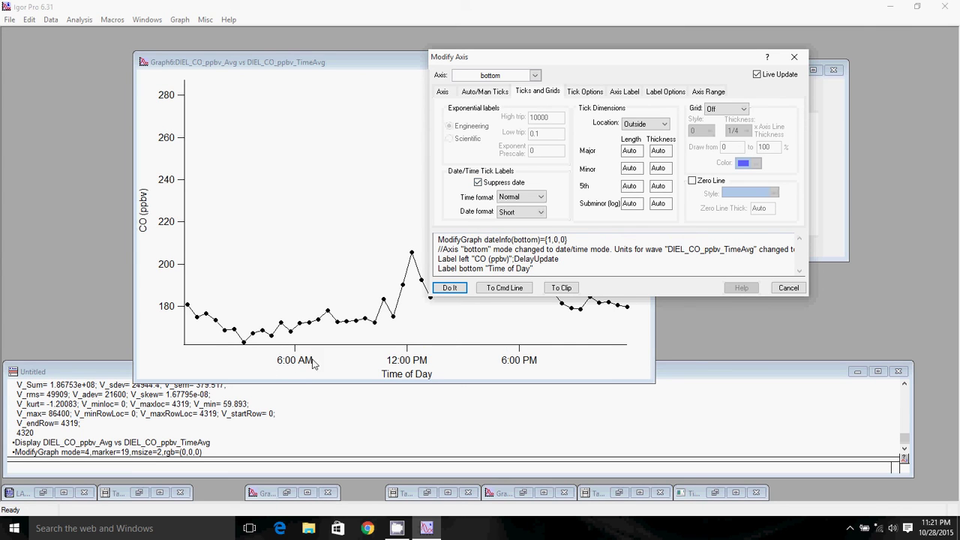
left_click(478, 182)
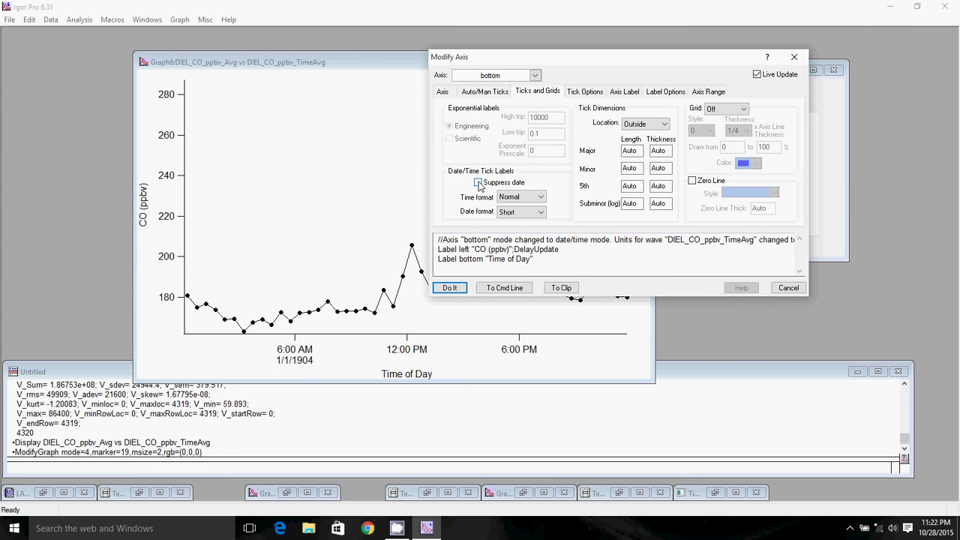
left_click(477, 182)
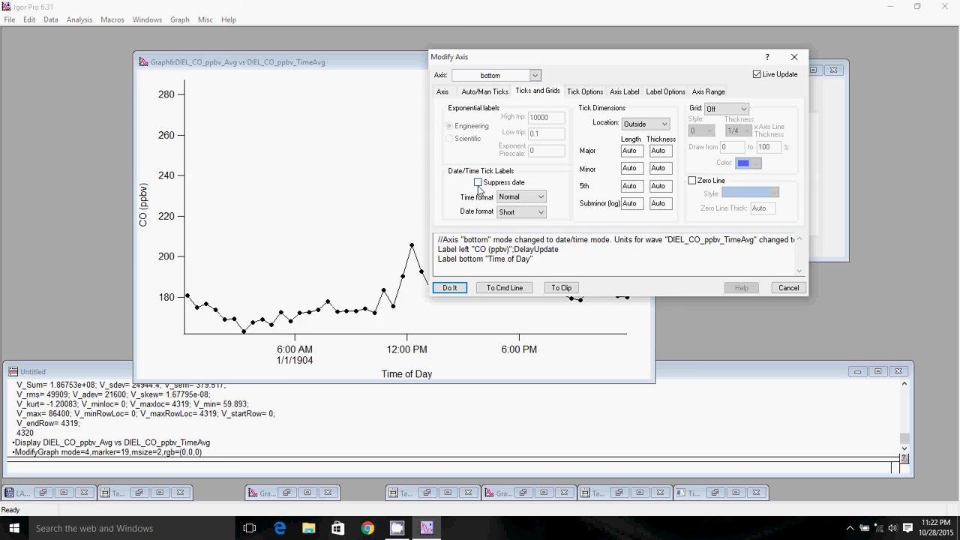
Step: Set the Time of Day axis range manually from 0:00 to 24:00
left_click(586, 93)
left_click(616, 92)
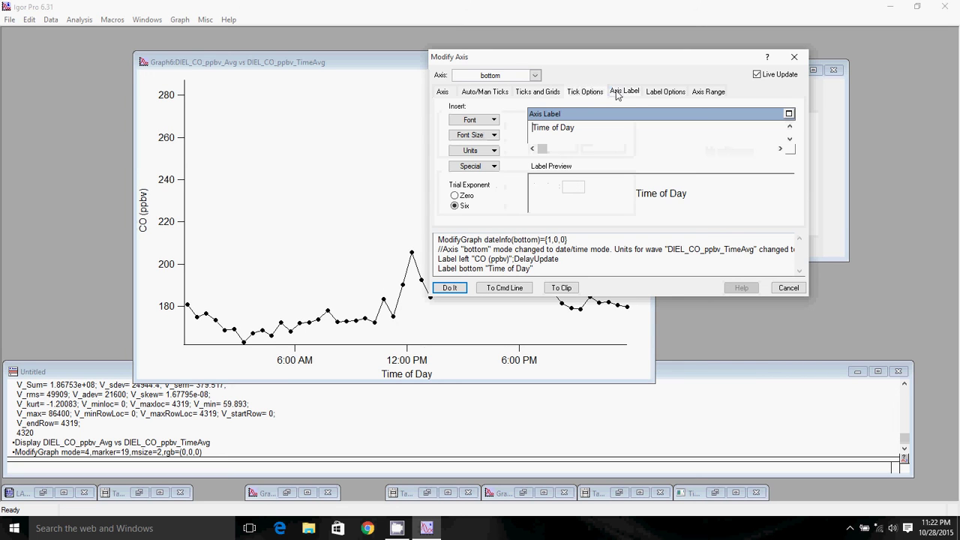
left_click(709, 90)
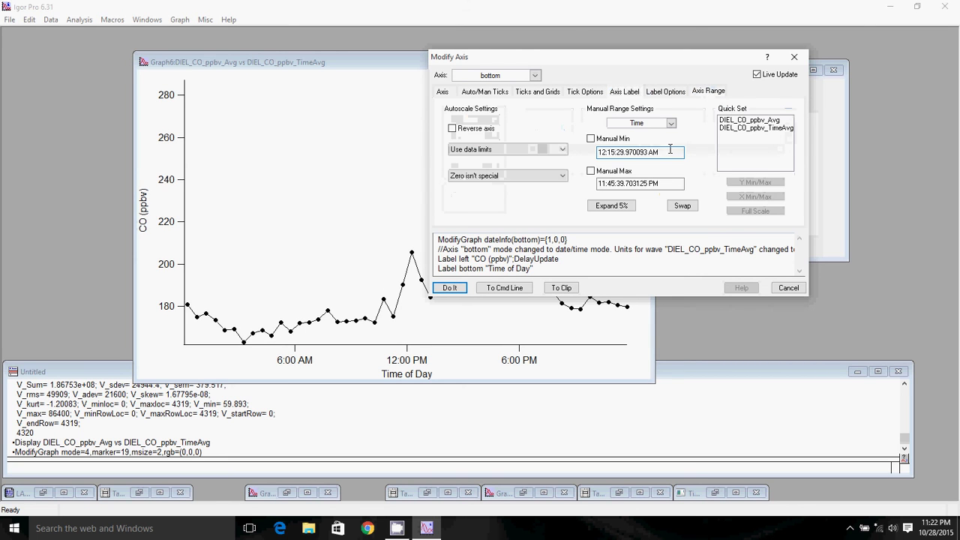
left_click_drag(670, 150, 523, 167)
type("0.00")
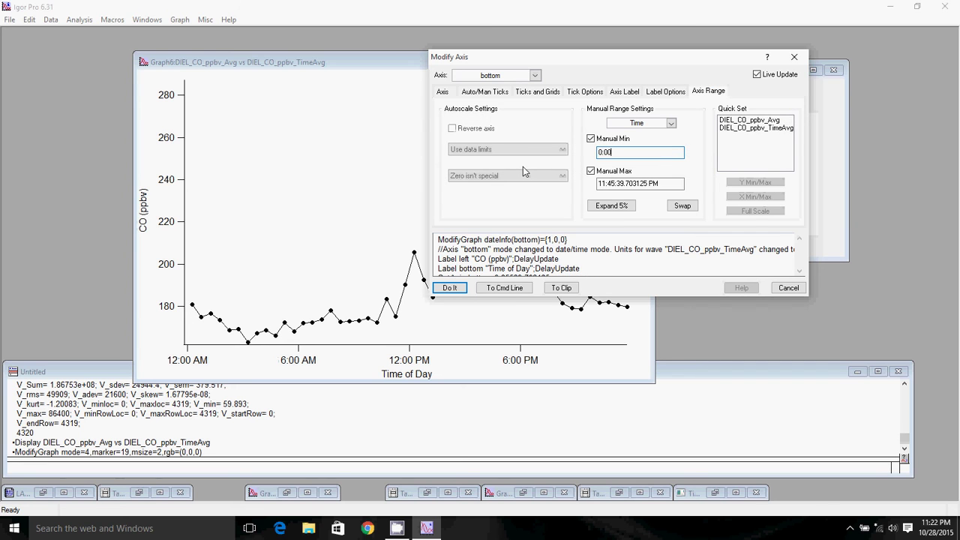
left_click(537, 76)
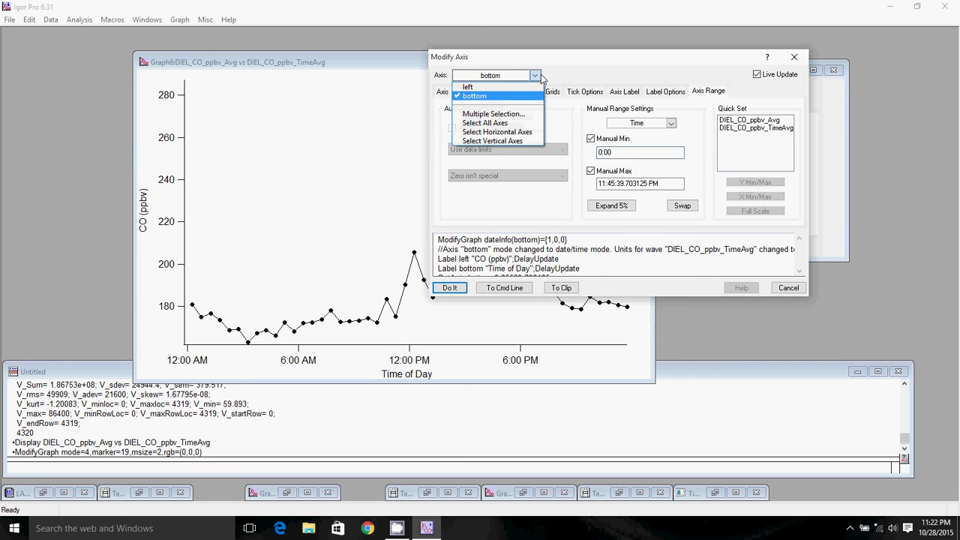
left_click(538, 76)
left_click_drag(681, 184, 570, 186)
type("24:00")
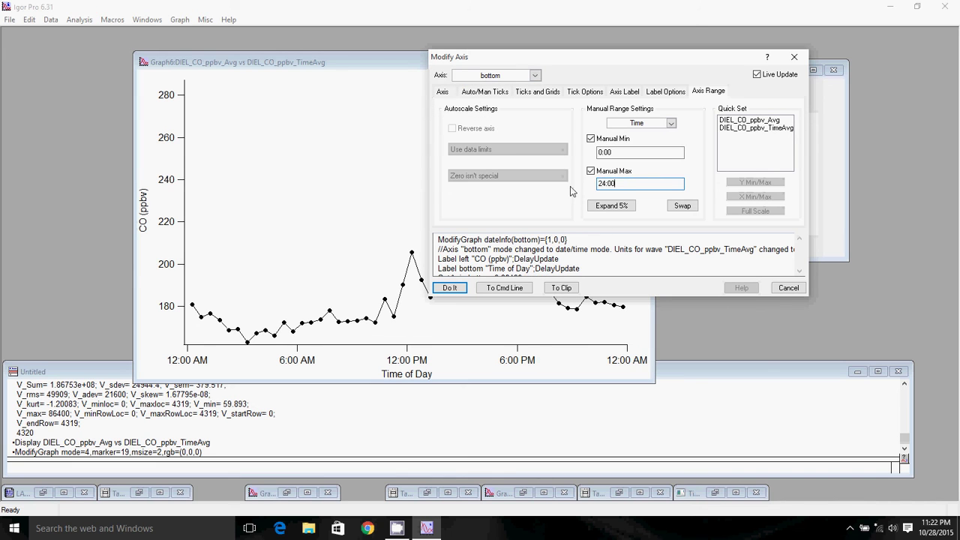
left_click(449, 288)
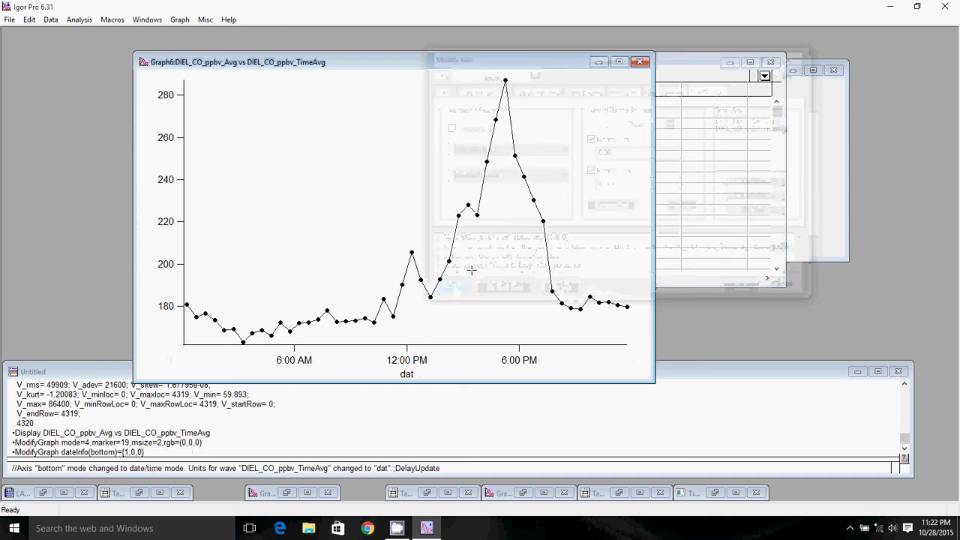
Step: Set the CO axis range manually from 100 to 400
right_click(375, 165)
left_click(405, 280)
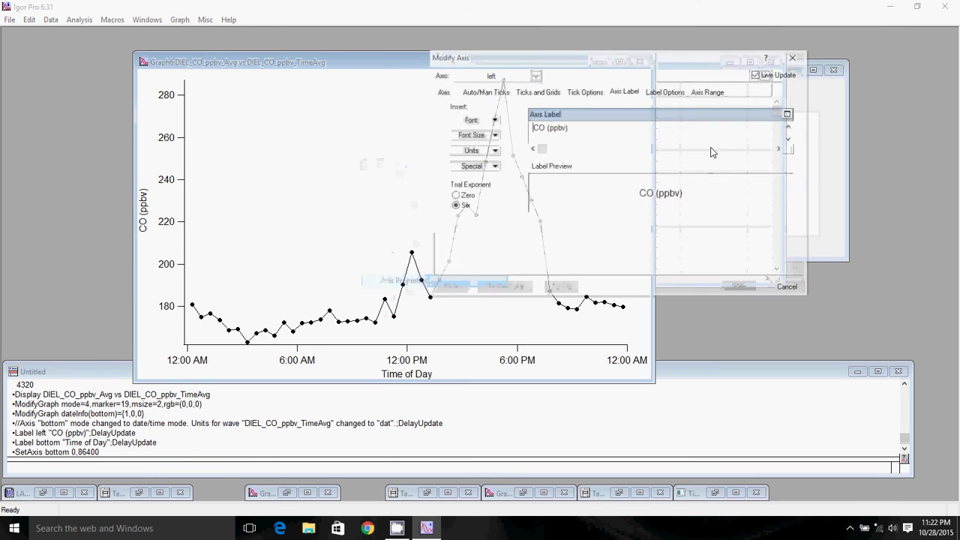
left_click(708, 92)
left_click_drag(645, 151, 572, 162)
type("100")
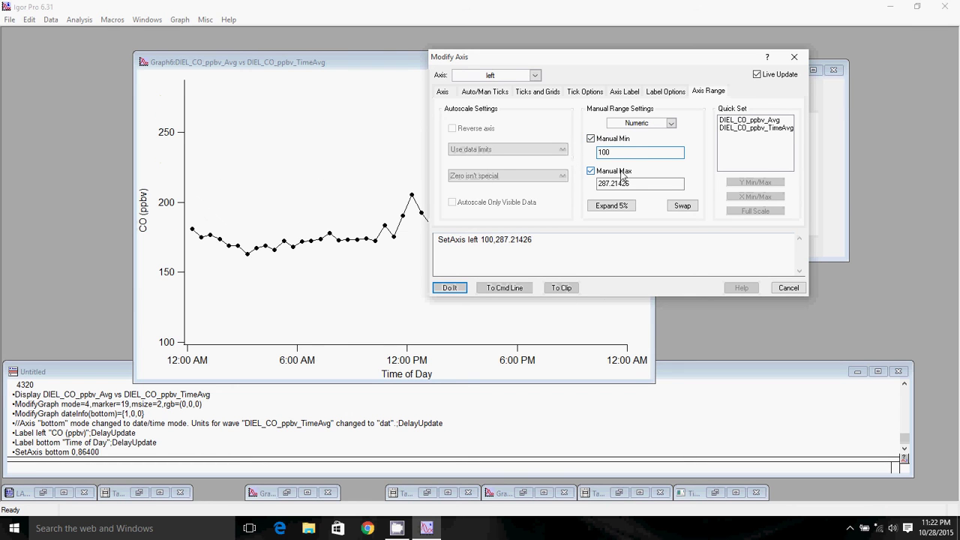
left_click_drag(641, 183, 505, 193)
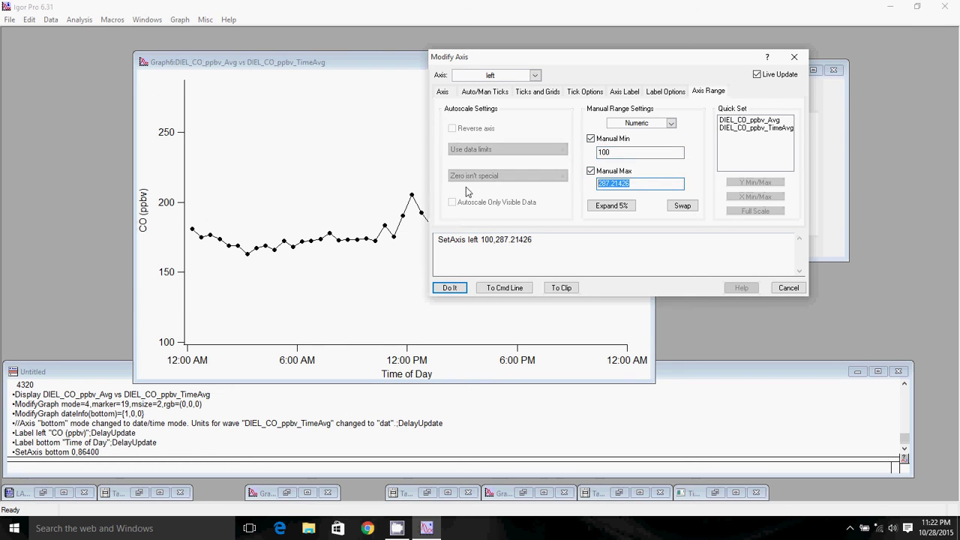
type("400")
left_click(450, 288)
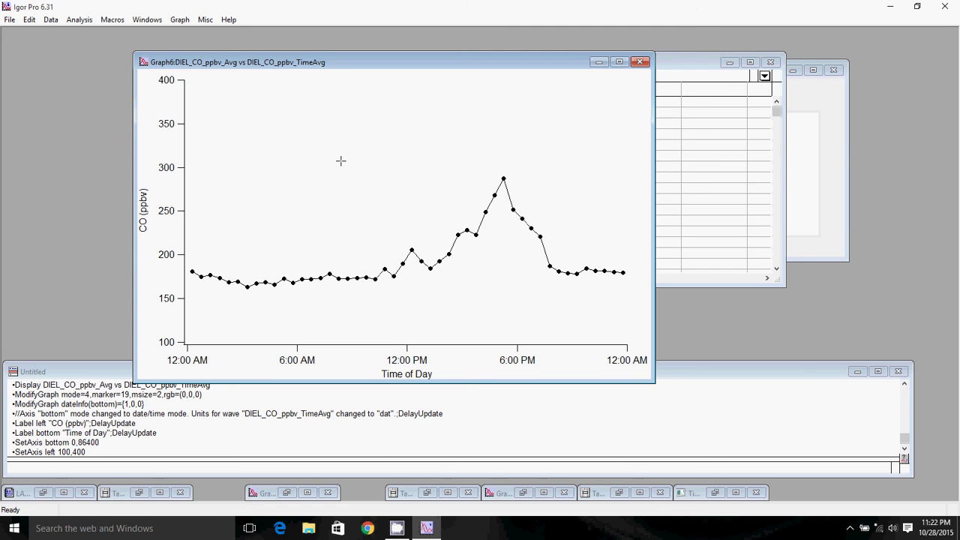
Step: Turn on +/- wave error bars for the CO trace using DIEL_CO_ppbv_Stdev
key("ctrl+d")
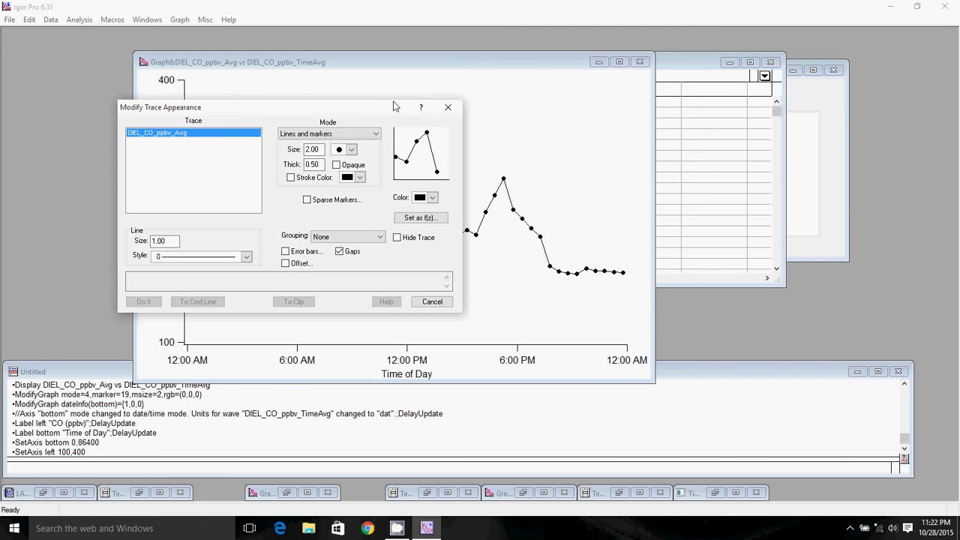
left_click(285, 252)
left_click(255, 135)
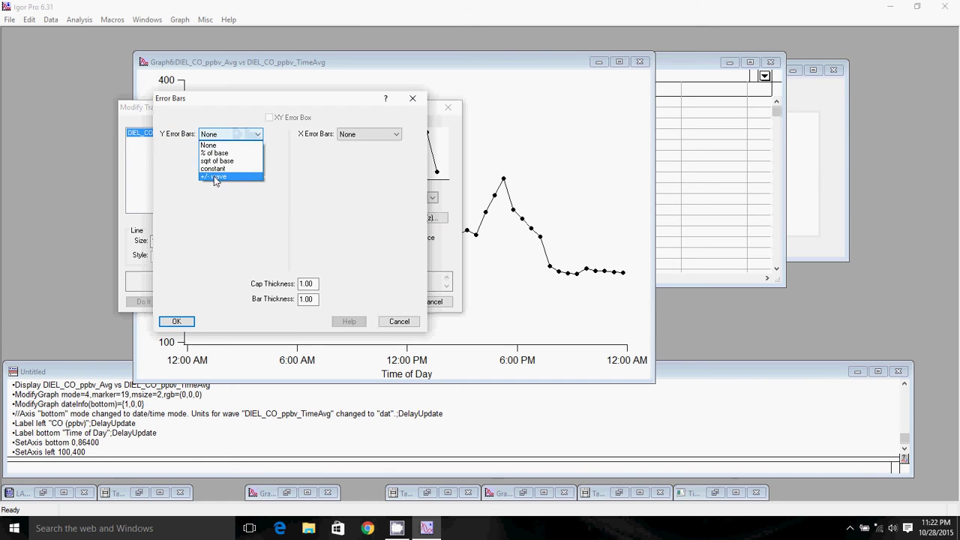
left_click(214, 176)
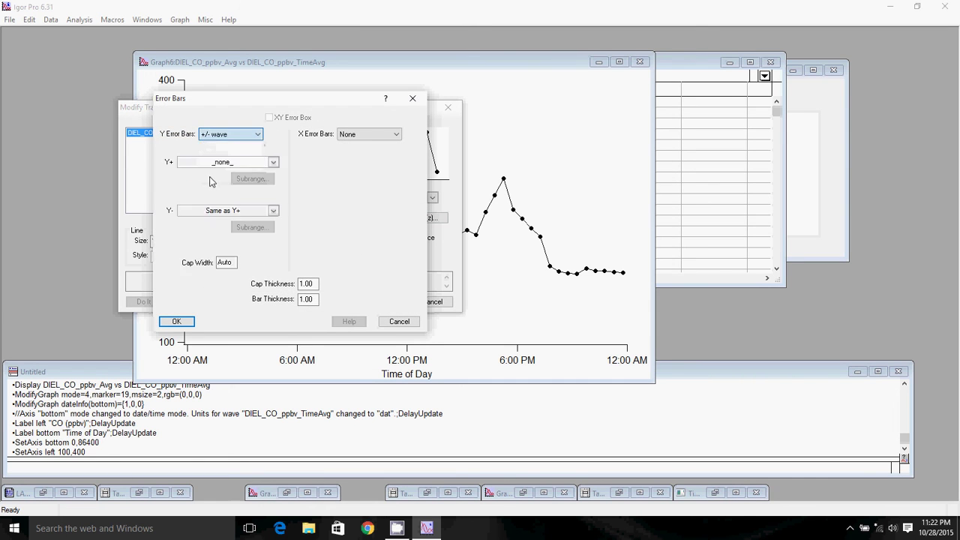
left_click(273, 162)
left_click_drag(285, 226, 284, 253)
left_click(248, 242)
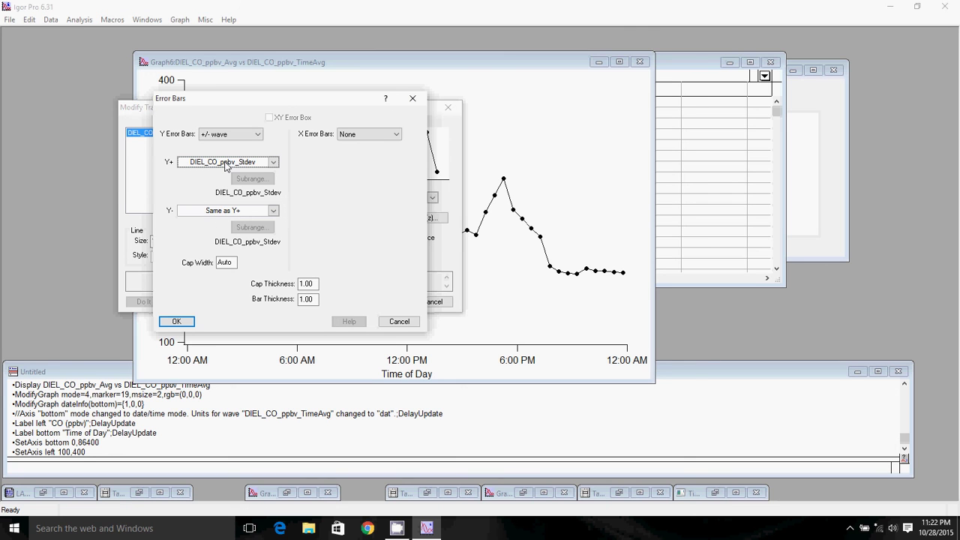
left_click(177, 321)
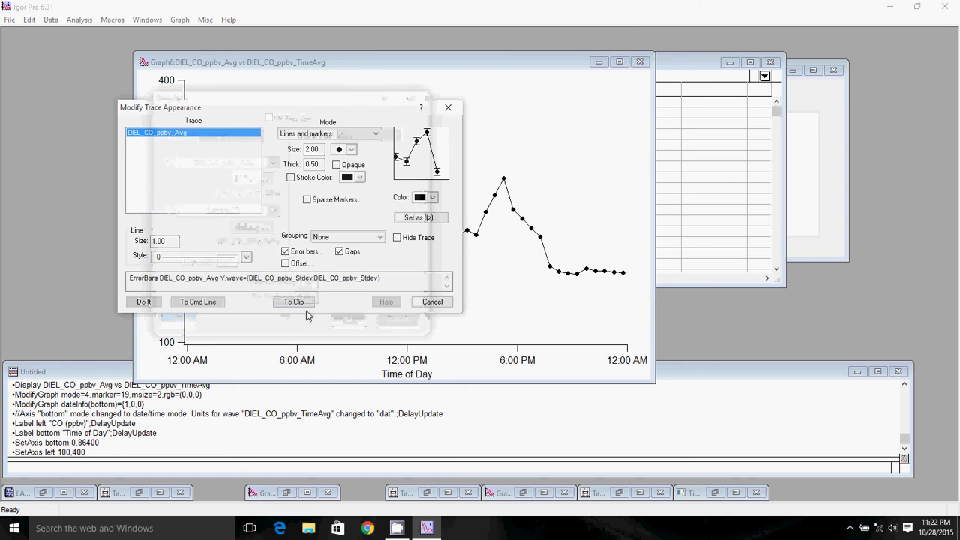
left_click(142, 302)
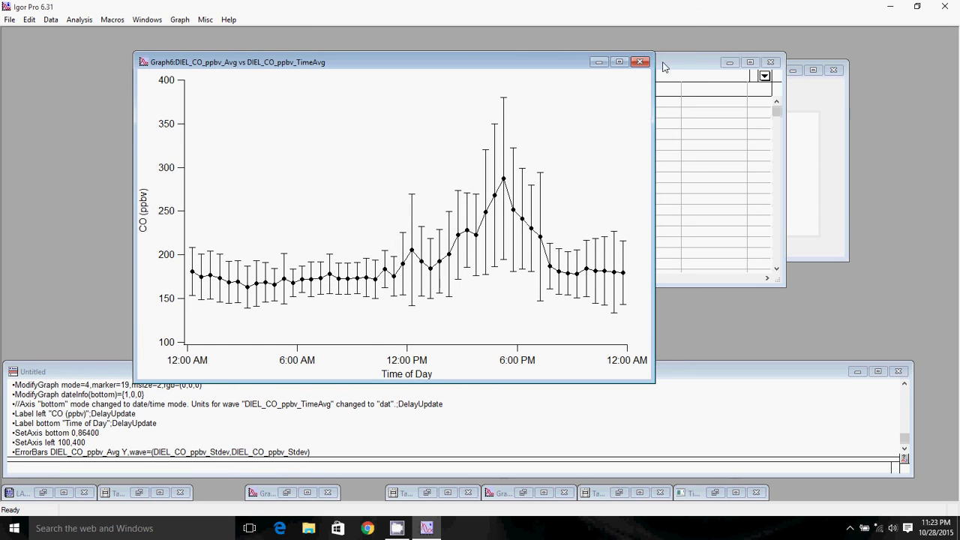
Step: Arrange the DIEL_CO_ppbv table beside the graph and scroll to its last rows
left_click(688, 63)
left_click_drag(589, 67, 710, 91)
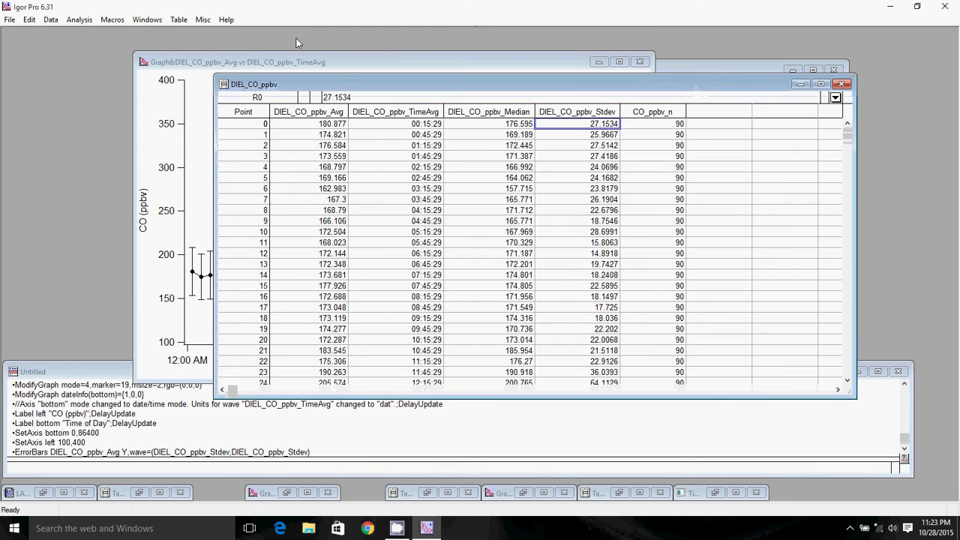
left_click_drag(247, 62, 176, 60)
left_click_drag(624, 92, 652, 81)
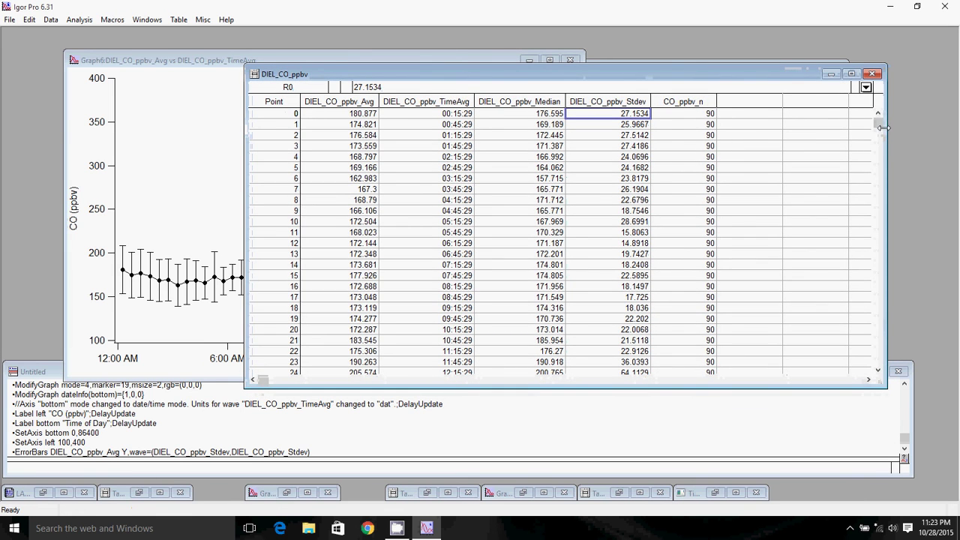
left_click_drag(883, 127, 884, 382)
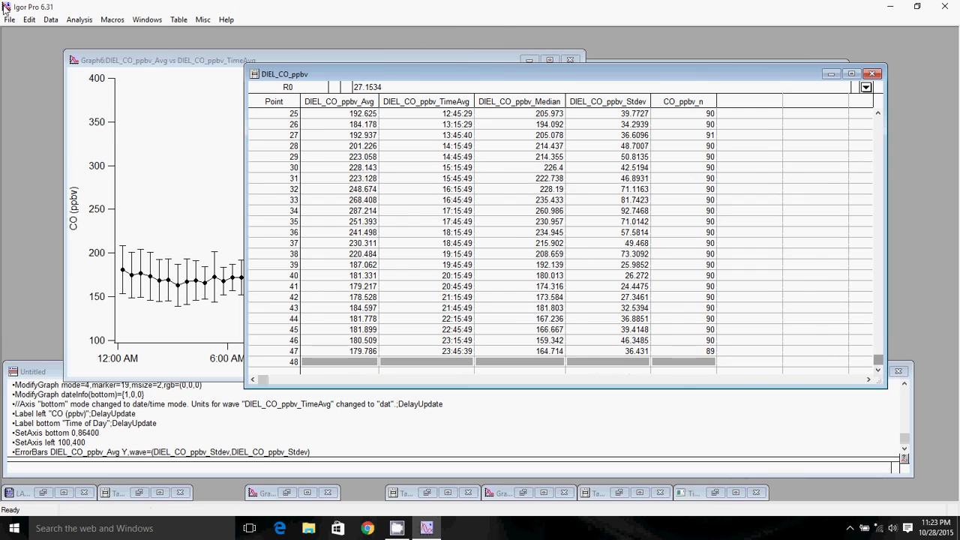
Step: Make new waves Diel_CO_plusSD and Diel_CO_minusSD with 48 rows each
left_click(51, 20)
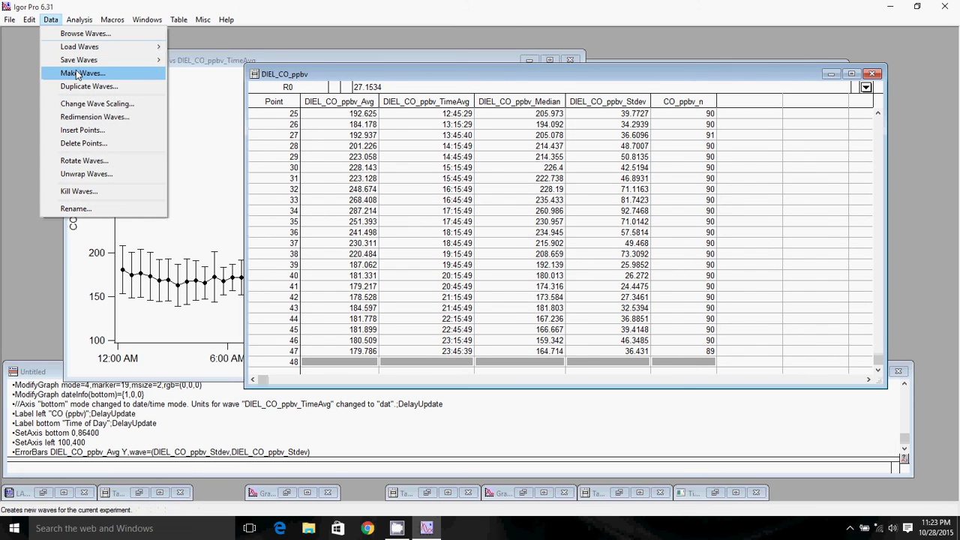
left_click(78, 73)
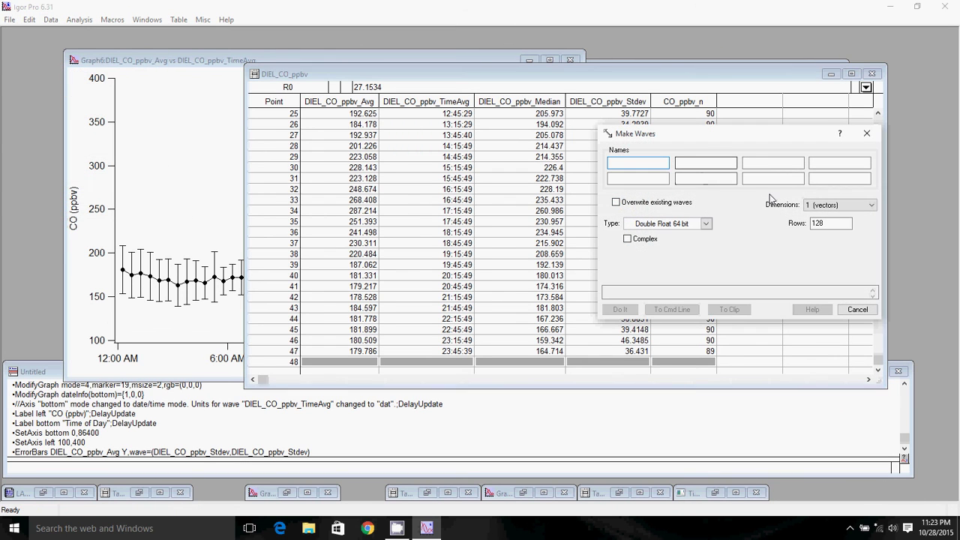
type("Diel_CO_")
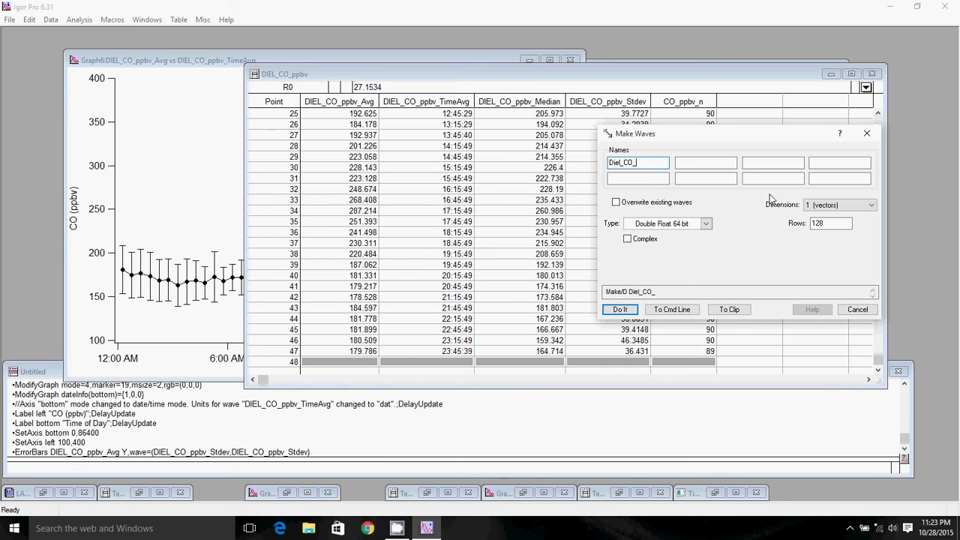
type("plusSD")
left_click(720, 163)
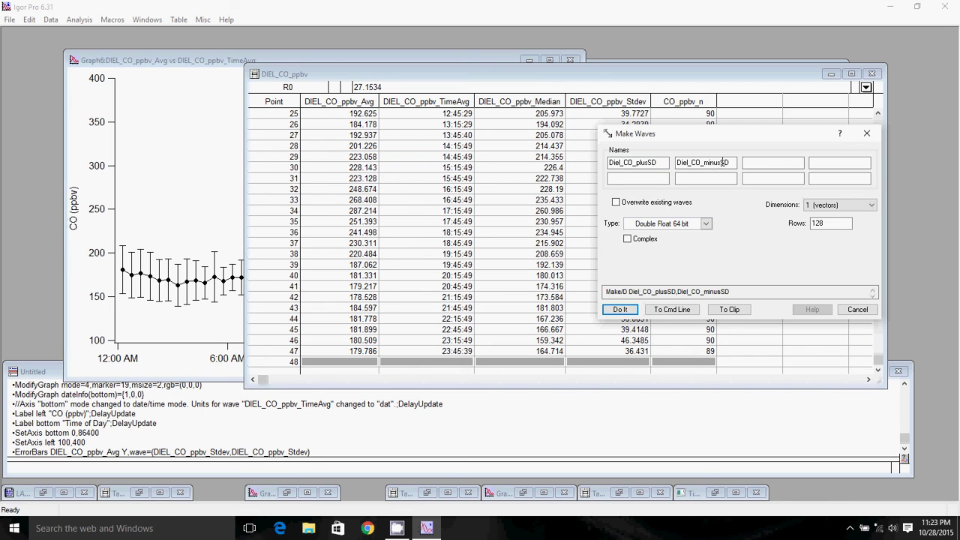
double_click(826, 222)
type("48")
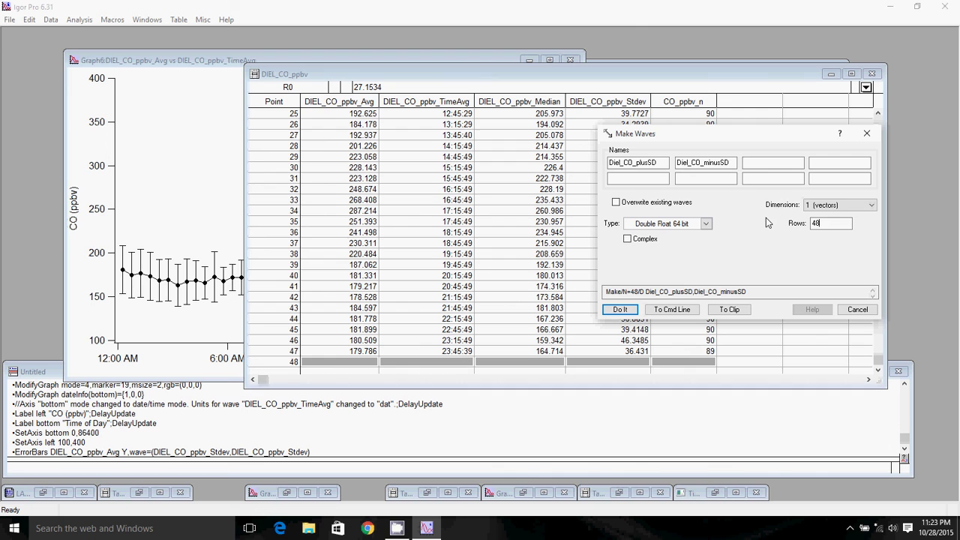
left_click(619, 309)
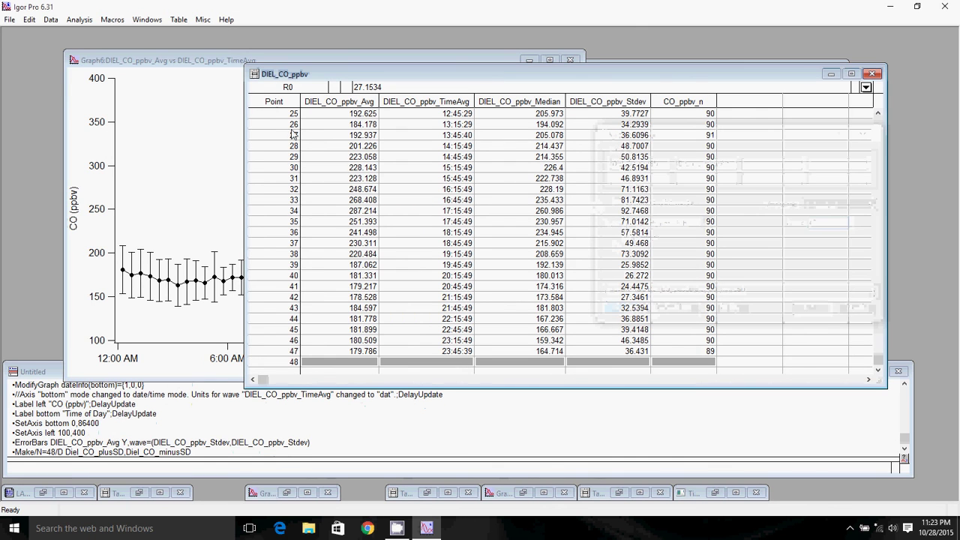
Step: Append Diel_CO_minusSD and Diel_CO_plusSD as columns to the DIEL_CO_ppbv table
left_click(179, 20)
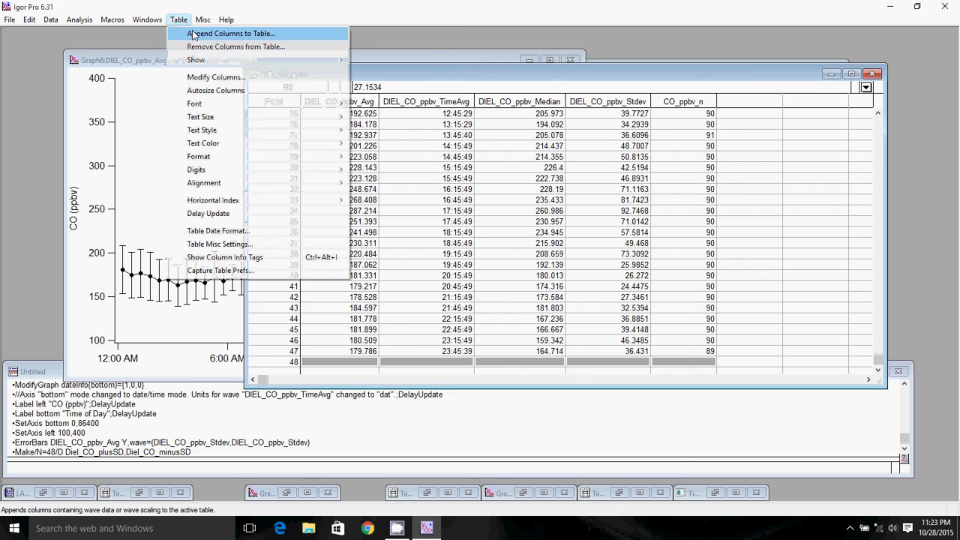
left_click(197, 33)
left_click(394, 244)
left_click(392, 254, "ctrl")
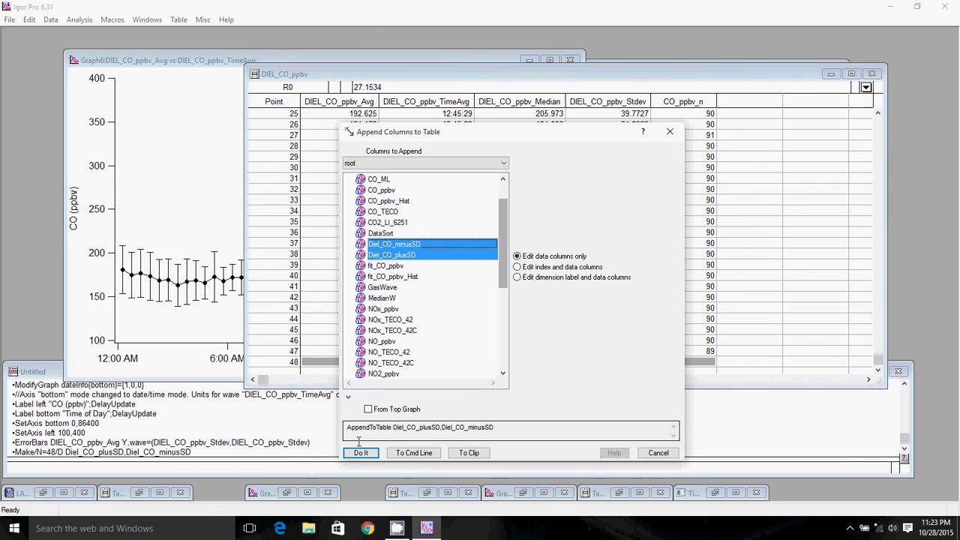
left_click(414, 453)
key("Return")
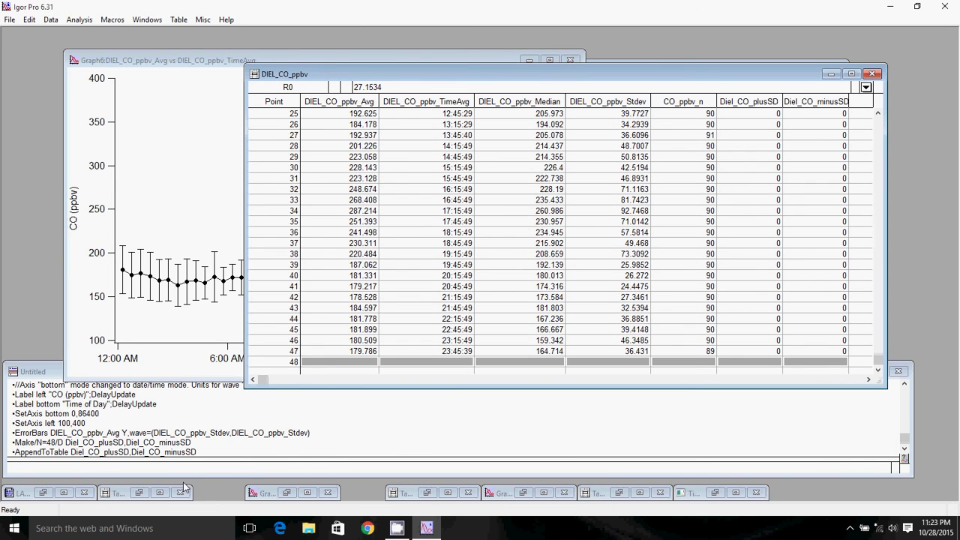
left_click_drag(207, 454, 131, 454)
Step: Compute Diel_CO_minusSD = Diel_CO_ppbv_avg - Diel_CO_ppbv_Stdev and check row 25
key("Return")
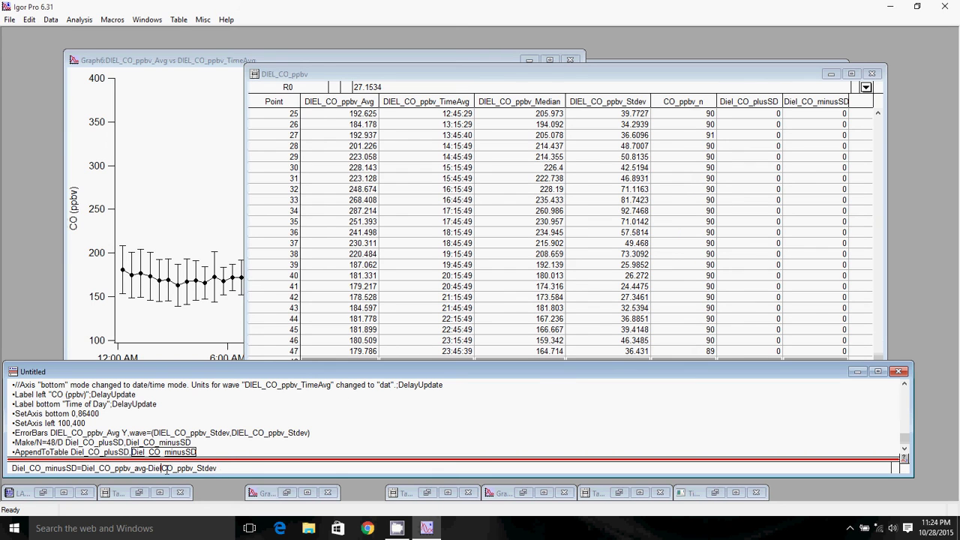
type("_")
key("Return")
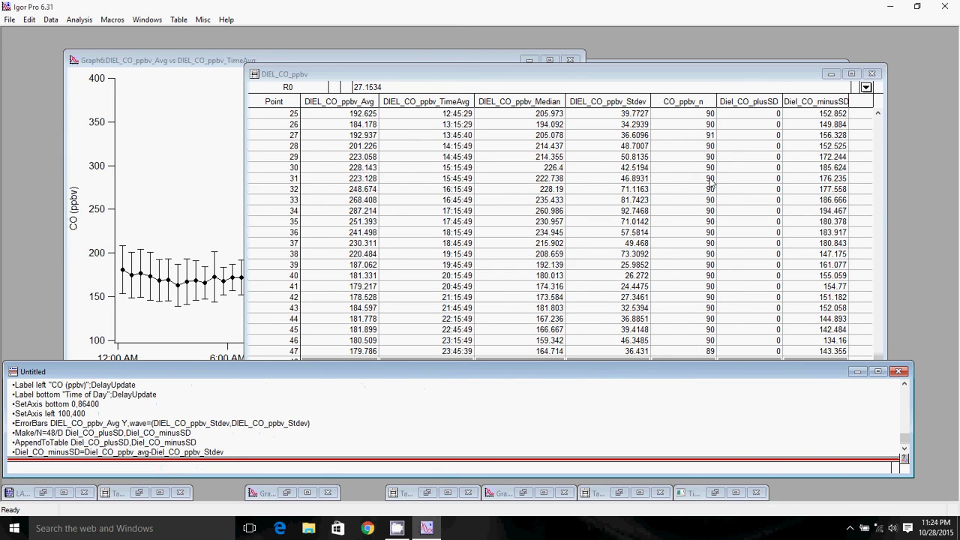
left_click(831, 116)
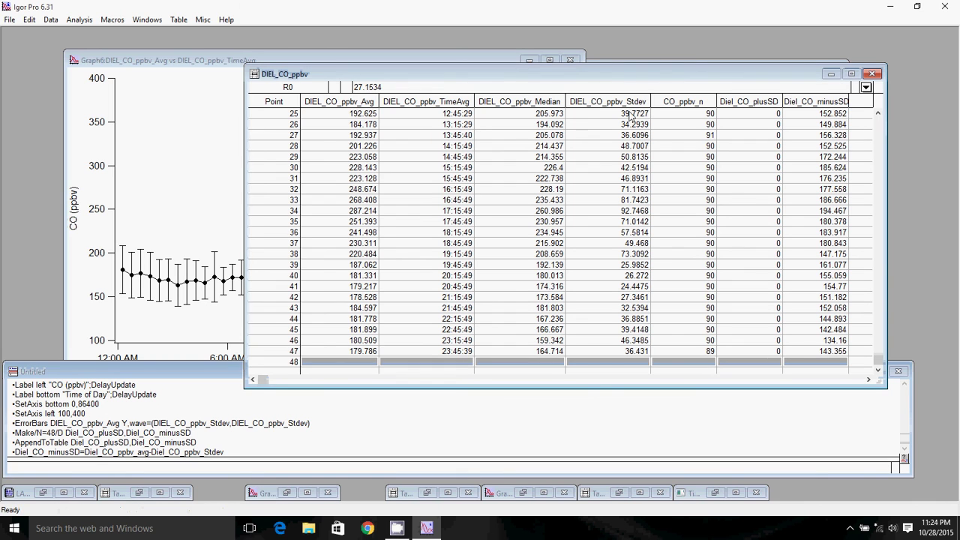
left_click(347, 113)
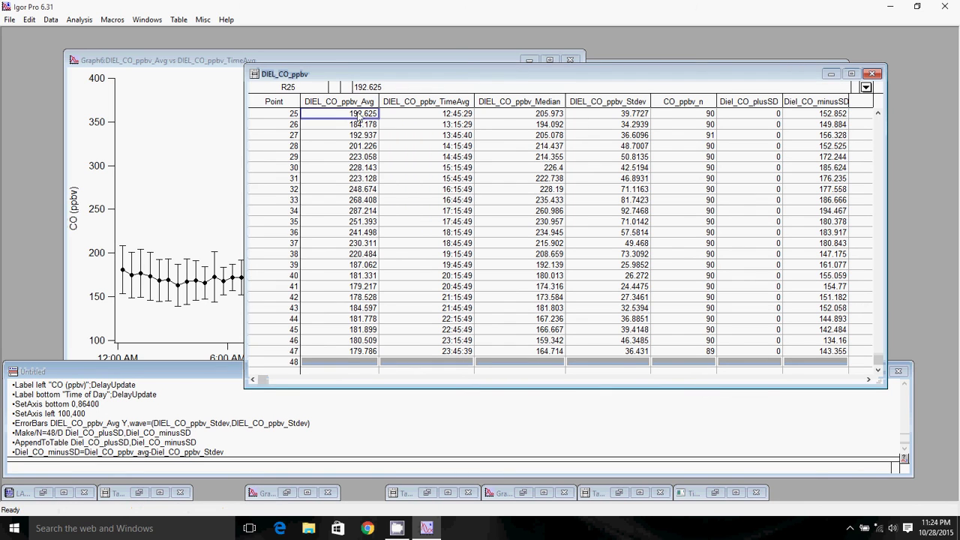
left_click(621, 114)
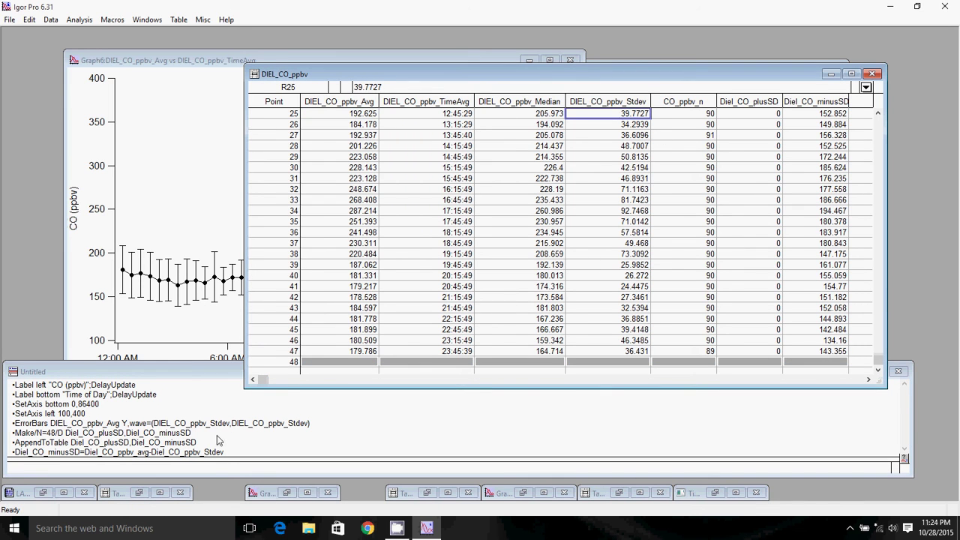
Step: Compute Diel_CO_plusSD = Diel_CO_ppbv_avg + Diel_CO_ppbv_Stdev from the recalled command
left_click(237, 452)
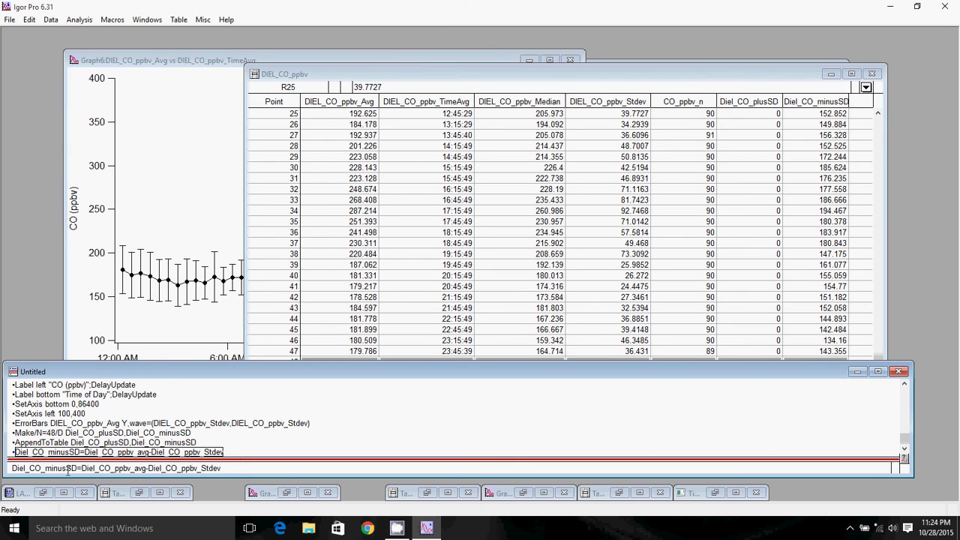
key("BackSpace")
key("BackSpace")
key("BackSpace")
key("BackSpace")
key("BackSpace")
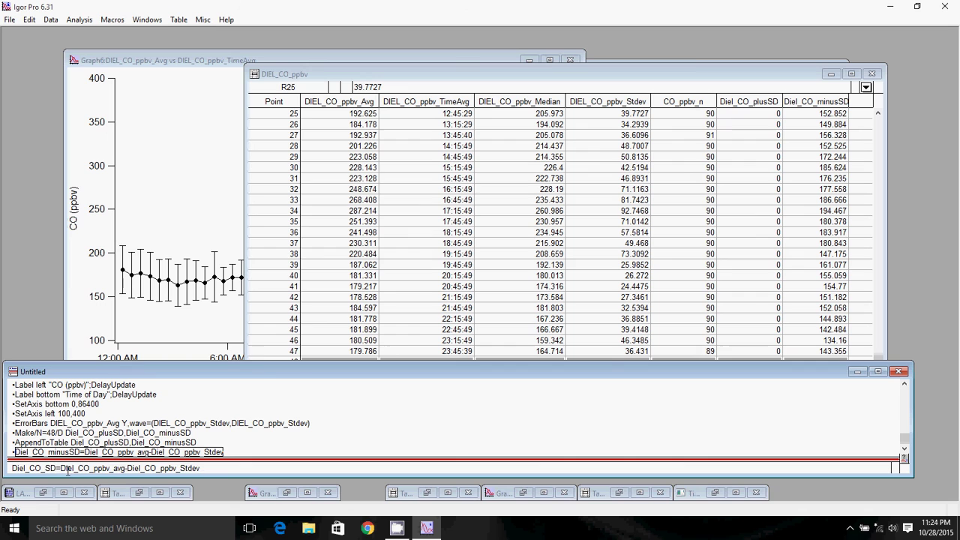
type("plus")
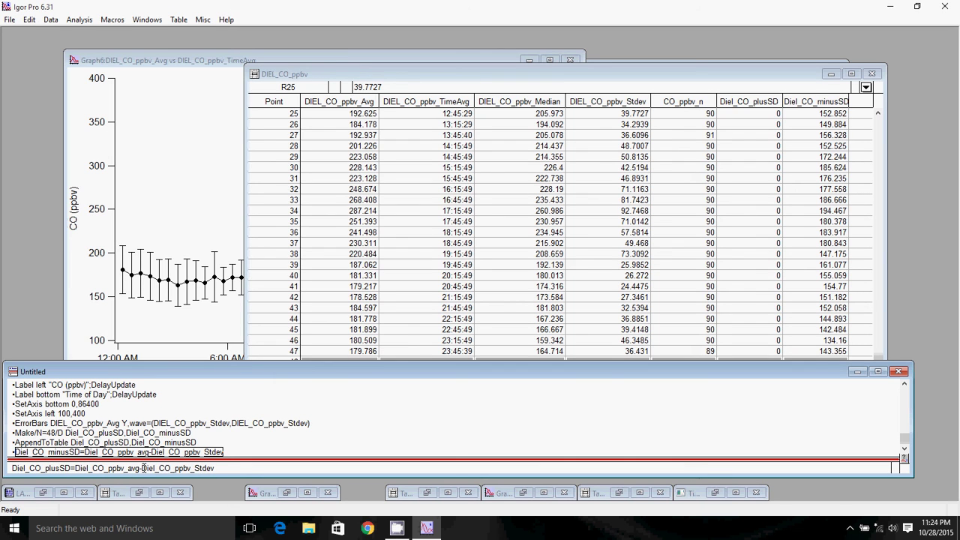
left_click(143, 468)
key("BackSpace")
type("+")
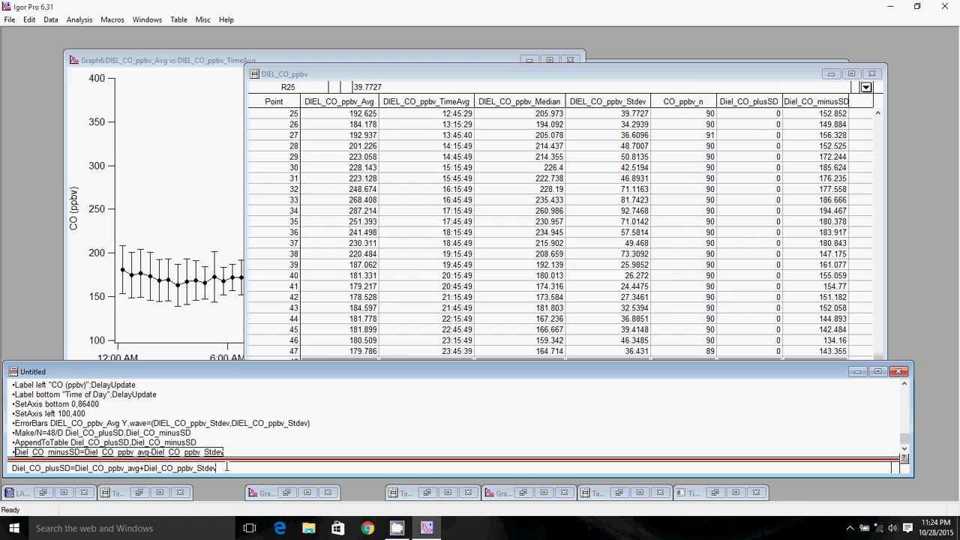
key("Return")
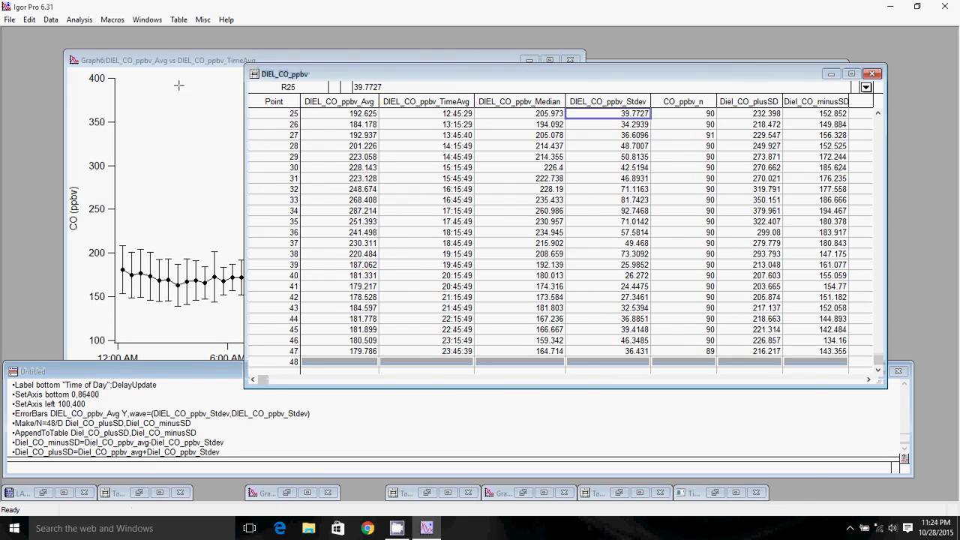
left_click(190, 61)
Step: Append Diel_CO_minusSD and Diel_CO_plusSD as y traces with DIEL_CO_ppbv_TimeAvg as x
right_click(293, 126)
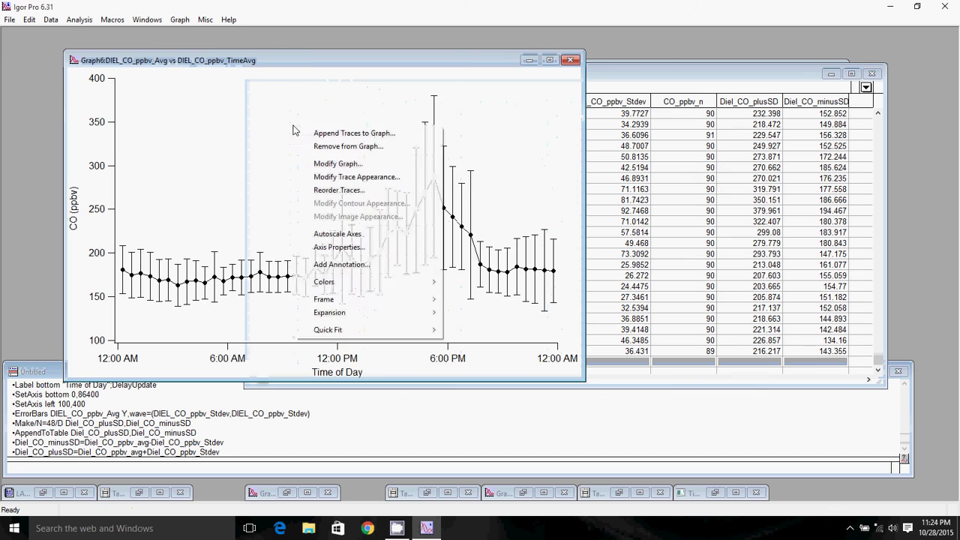
left_click(337, 135)
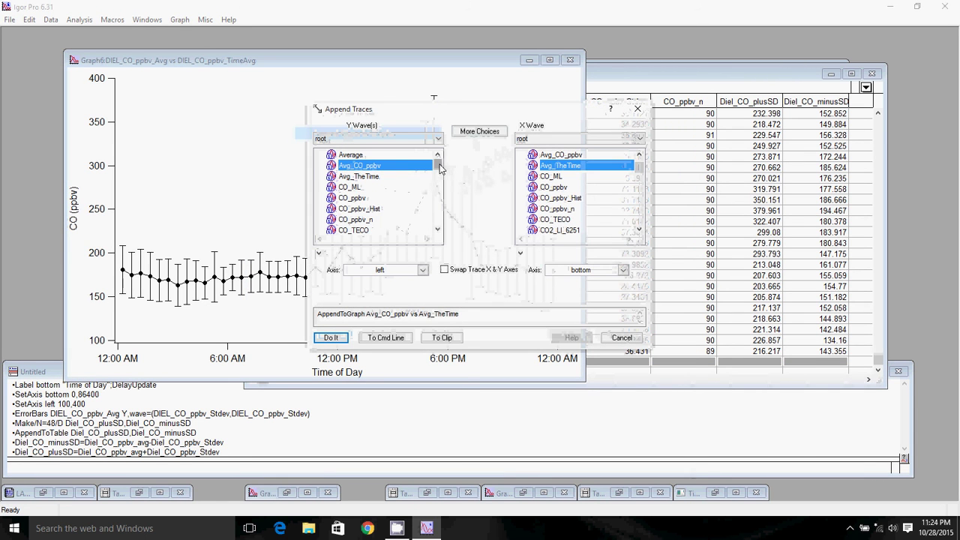
left_click_drag(639, 166, 640, 182)
left_click(600, 219)
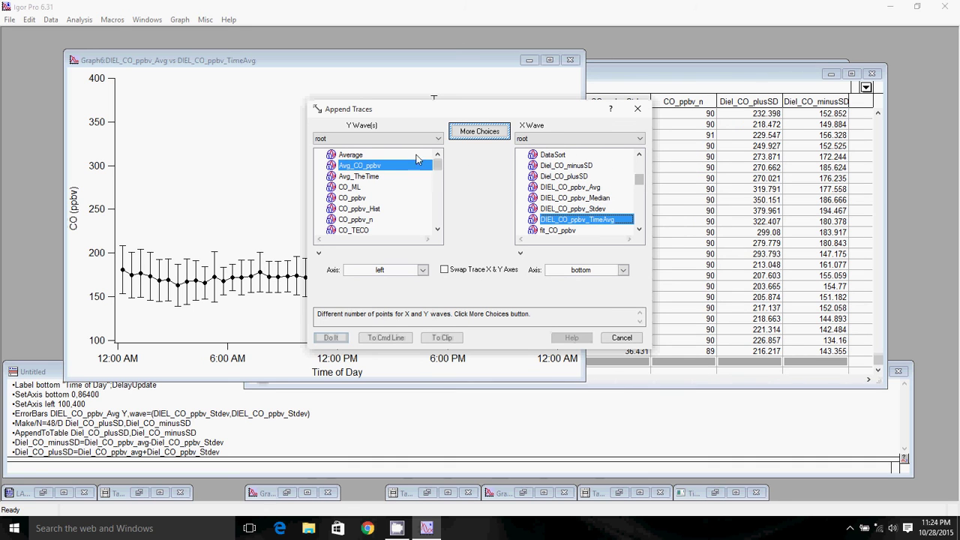
left_click_drag(442, 169, 442, 178)
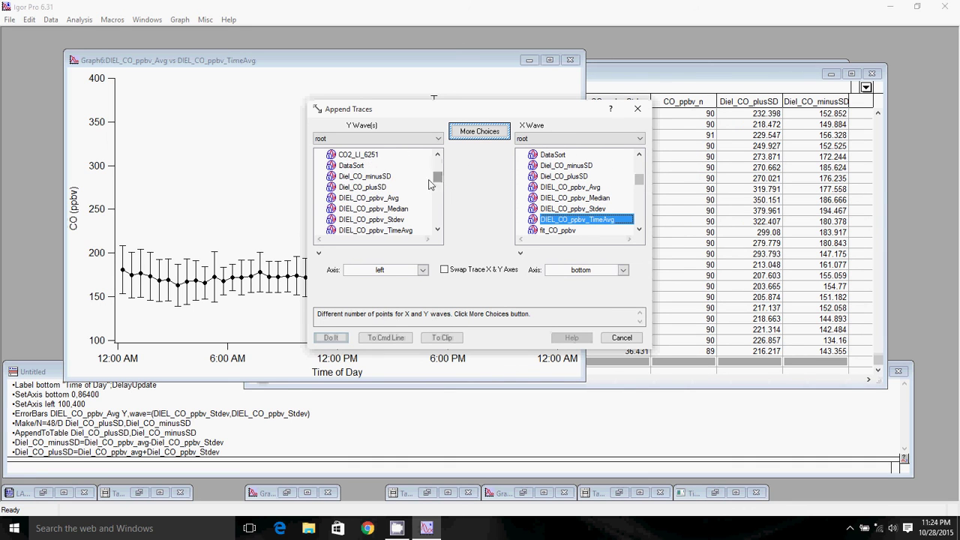
left_click(384, 179, "shift")
left_click(382, 184)
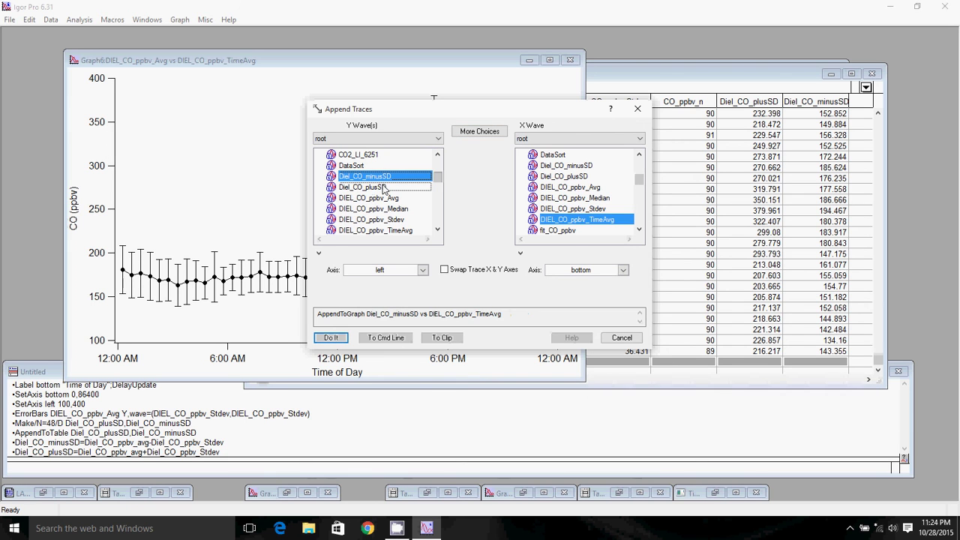
left_click(384, 188, "ctrl")
left_click(330, 338)
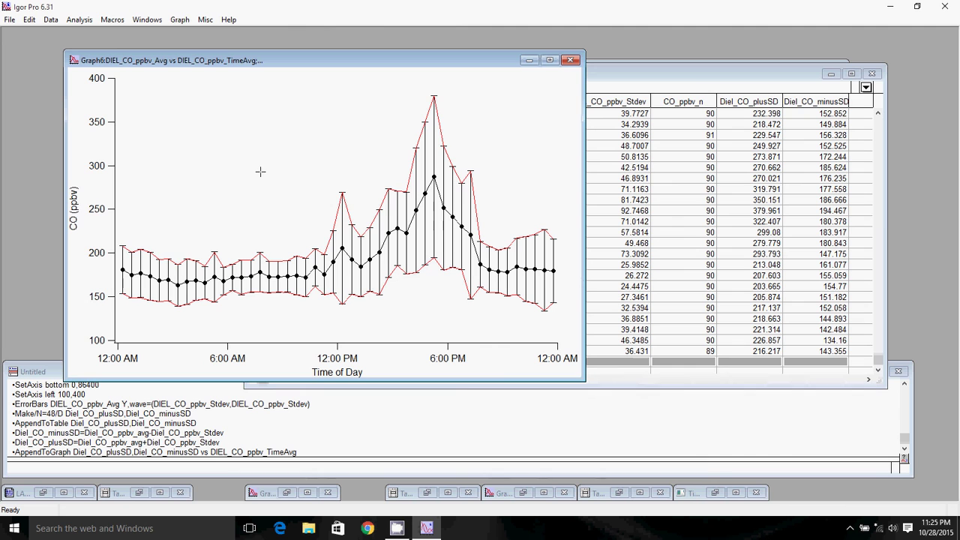
Step: Remove the error bars and set Diel_CO_plusSD to black fill-to-next at 25% density
double_click(267, 142)
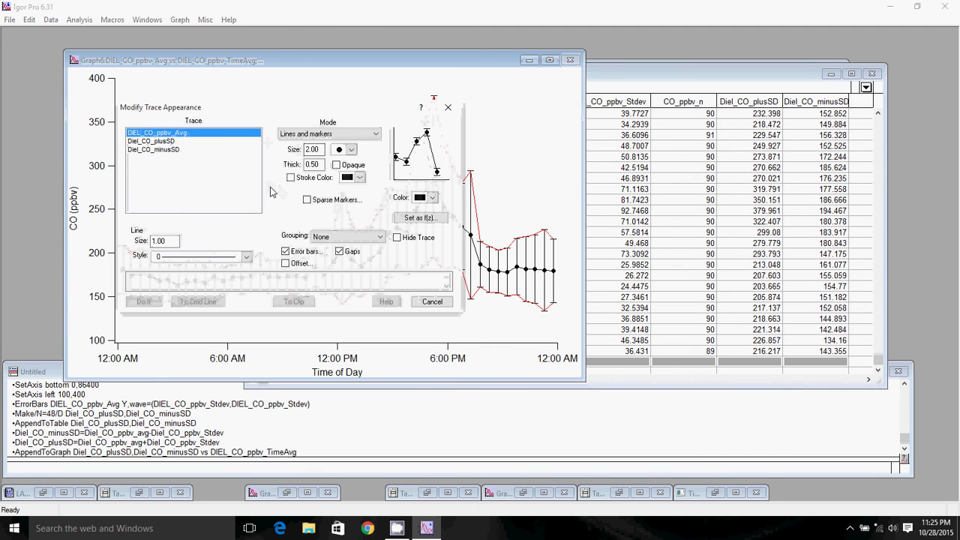
left_click(286, 252)
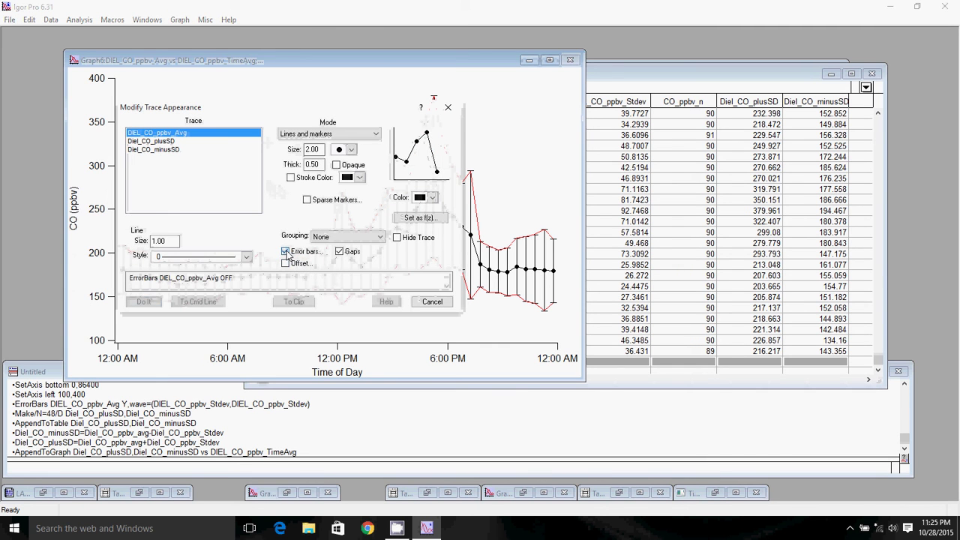
left_click(143, 141)
left_click(341, 134)
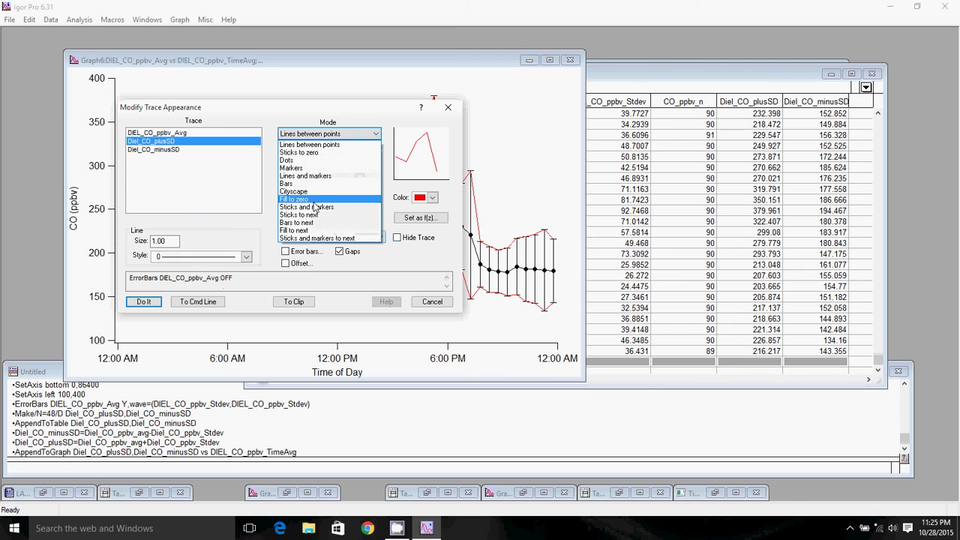
left_click(308, 220)
left_click(361, 146)
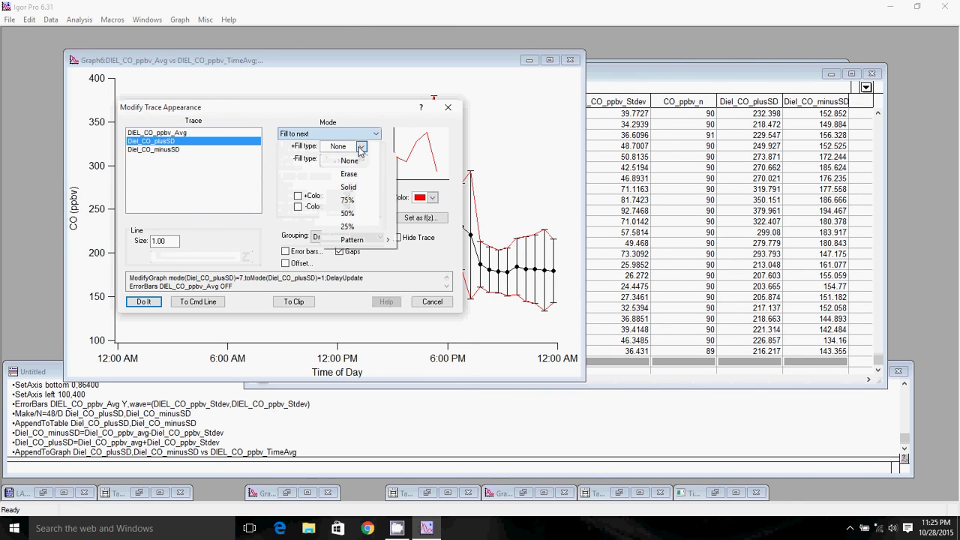
left_click(347, 227)
left_click(425, 198)
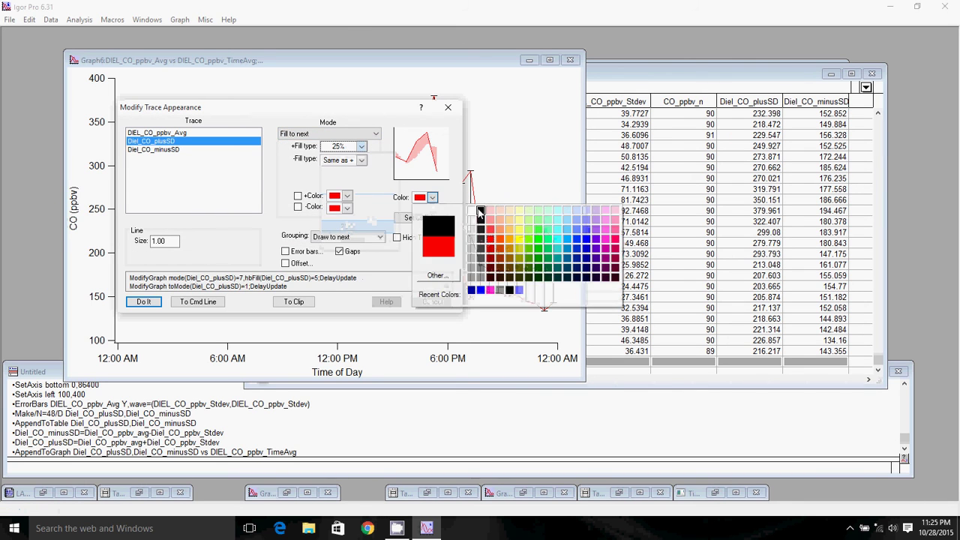
left_click(531, 276)
Step: Give Diel_CO_minusSD the same black fill-to-next at 25% density and apply
left_click(159, 150)
left_click(330, 135)
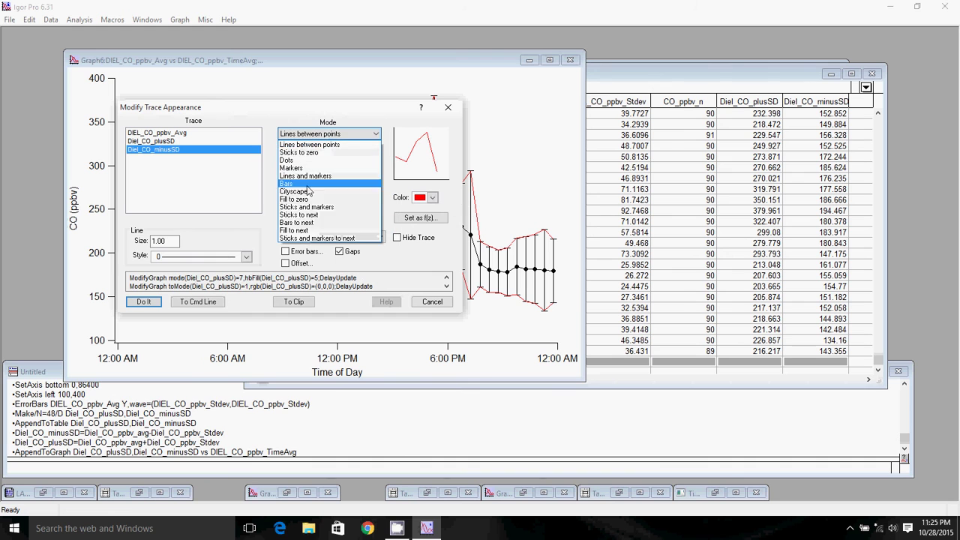
left_click(305, 220)
left_click(361, 146)
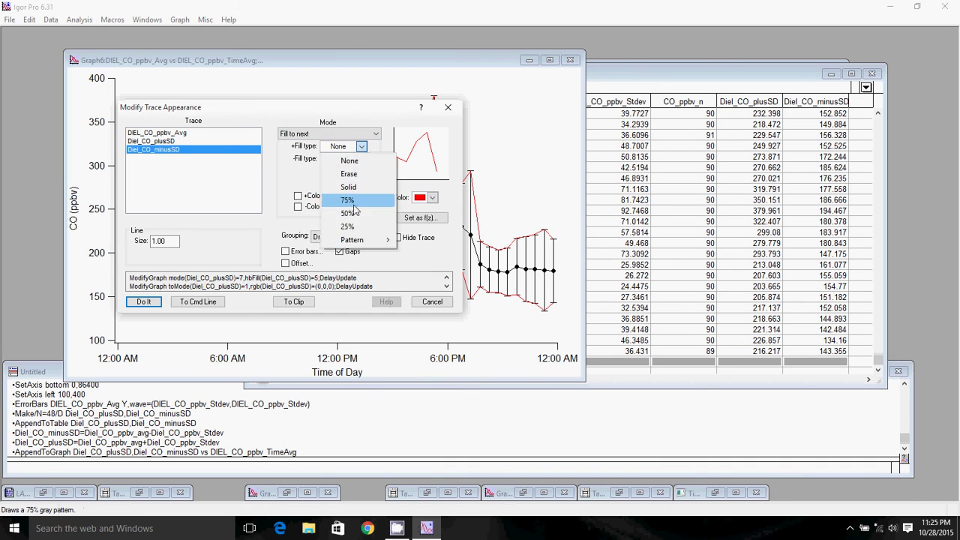
left_click(348, 227)
left_click(433, 198)
left_click(484, 216)
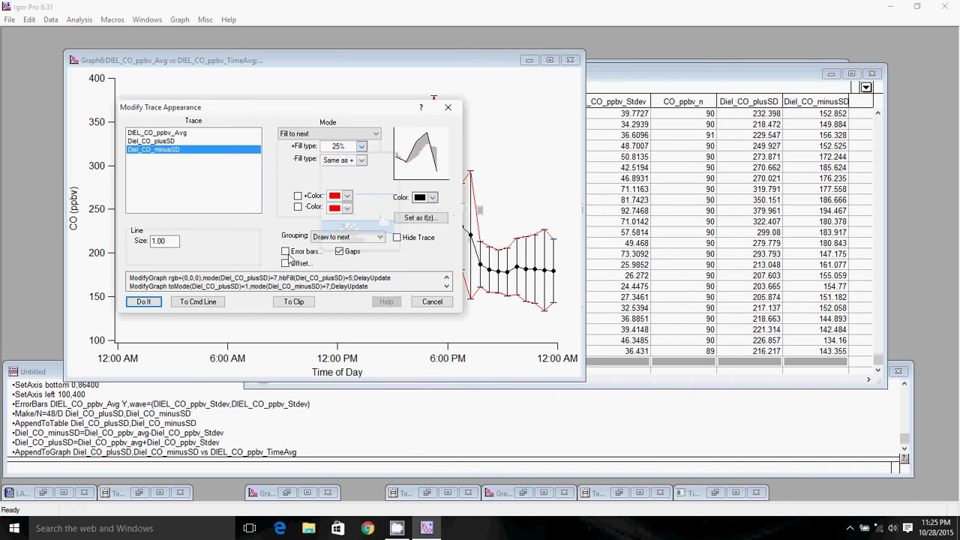
left_click(144, 302)
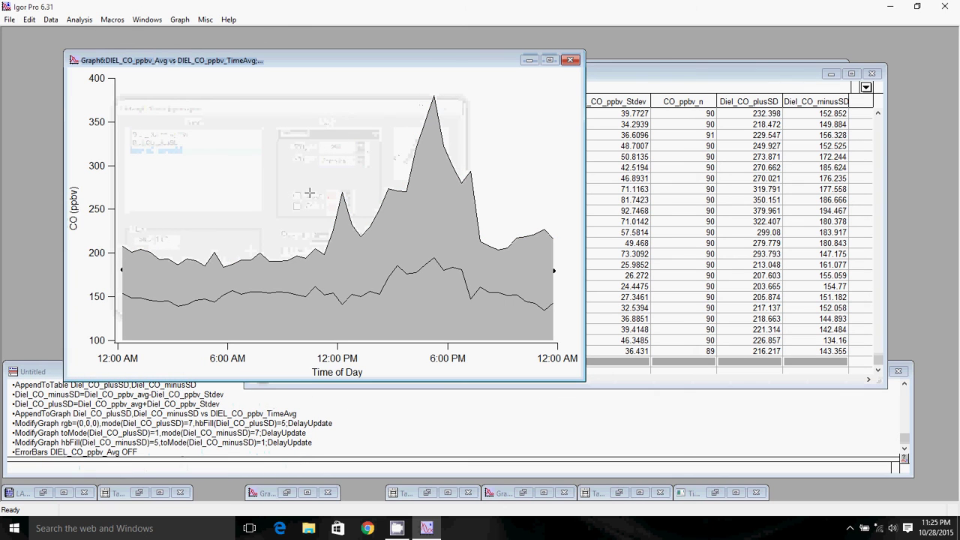
Step: Send the minusSD and plusSD bands to the back behind the average line
right_click(418, 319)
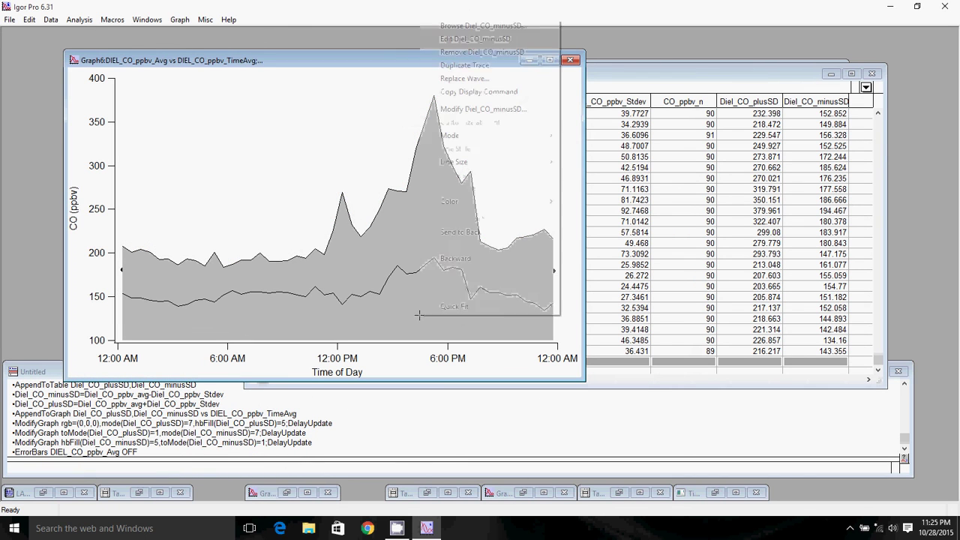
left_click(474, 232)
right_click(418, 319)
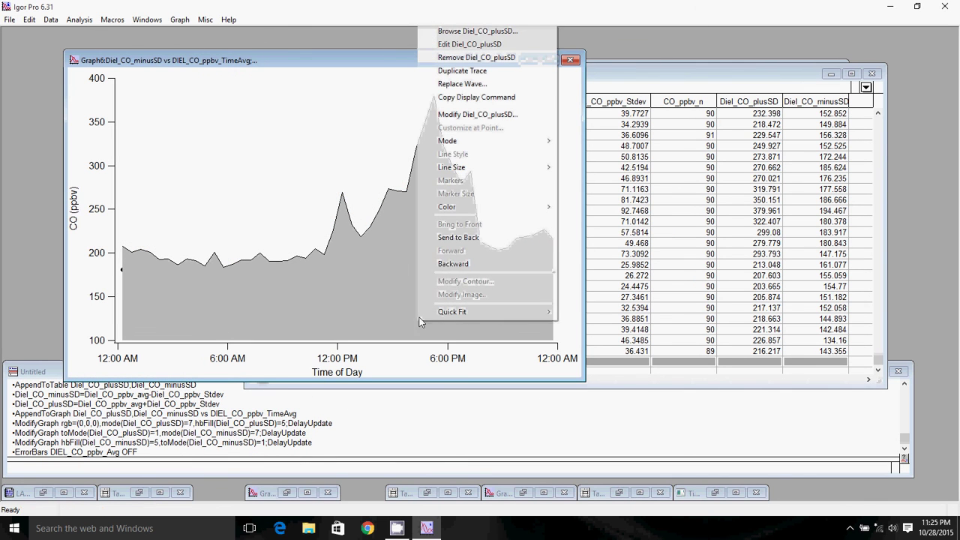
left_click(466, 242)
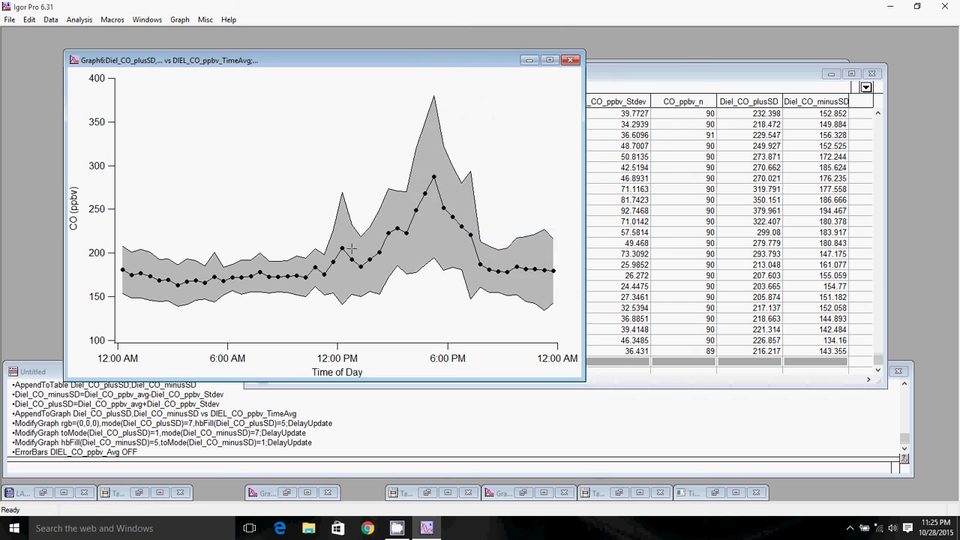